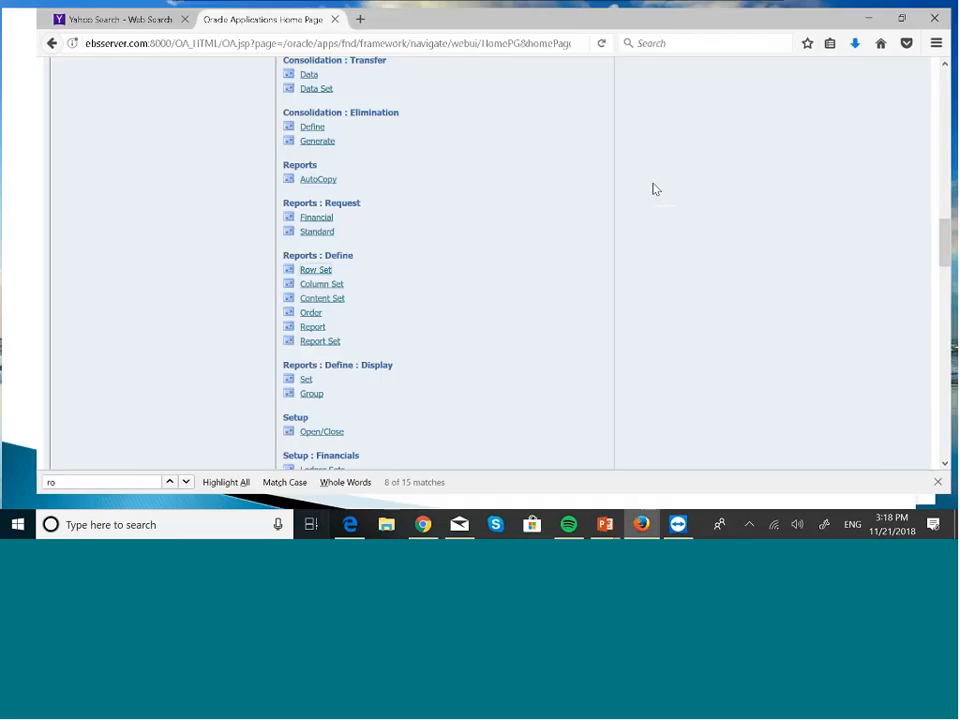
Scroll the home page back to the top to show the GL super user's Journals functions.
scroll(512, 148, up, 10)
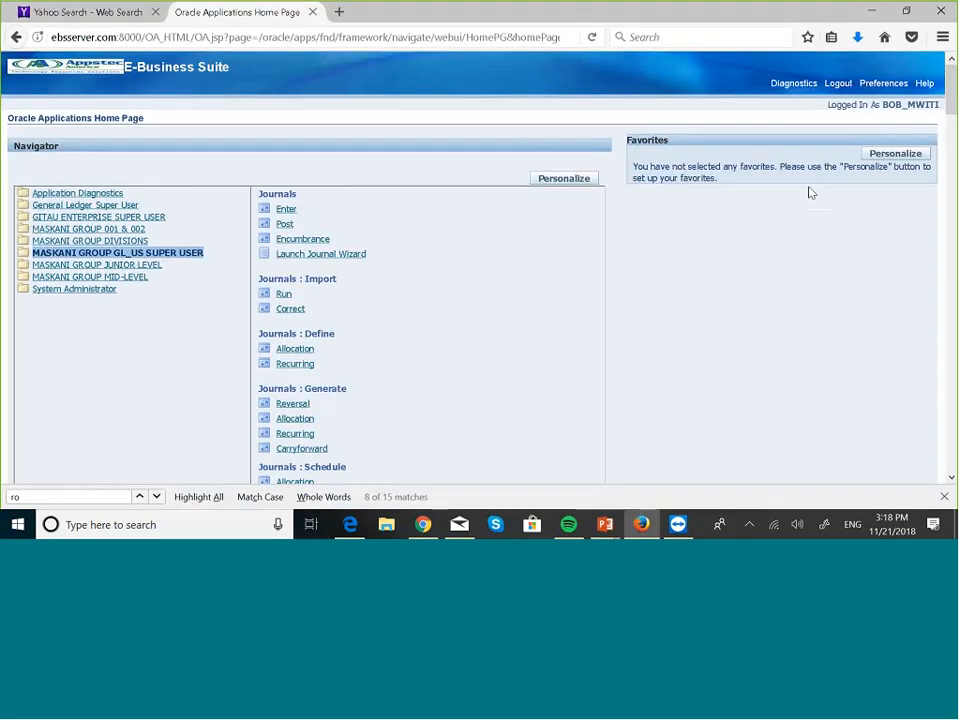
Log out and sign back in using the saved user name and password.
click(838, 84)
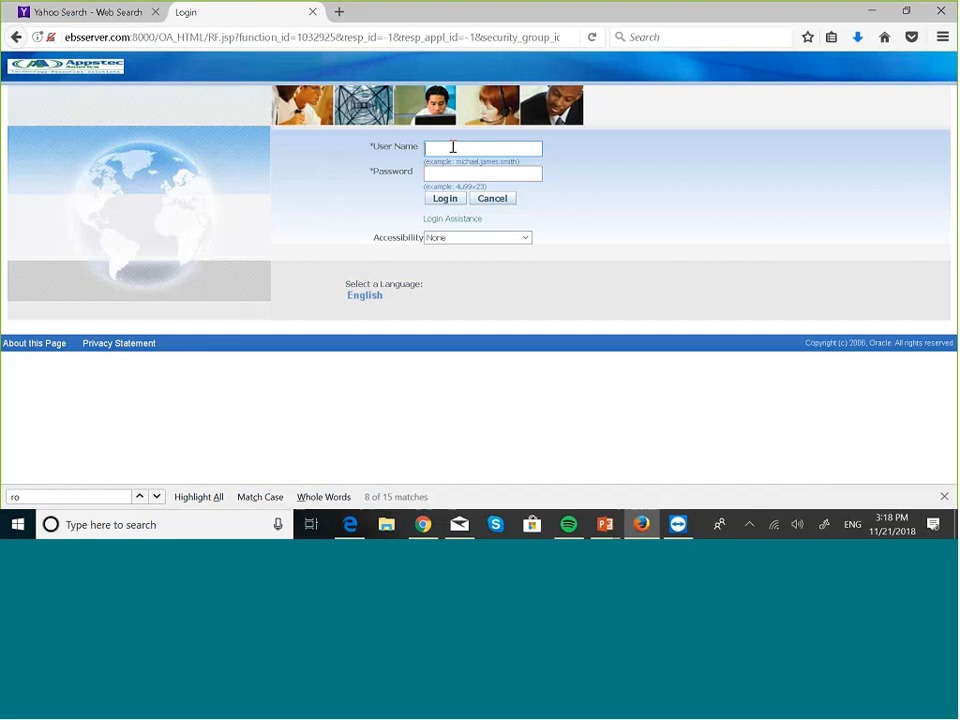
click(453, 147)
text(bob)
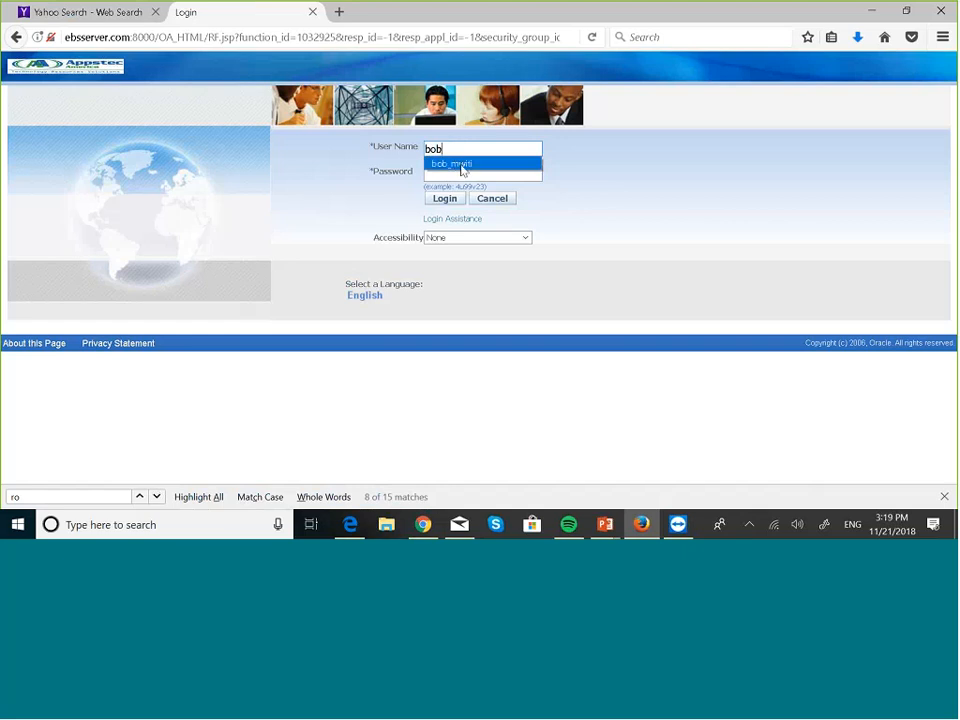
click(461, 164)
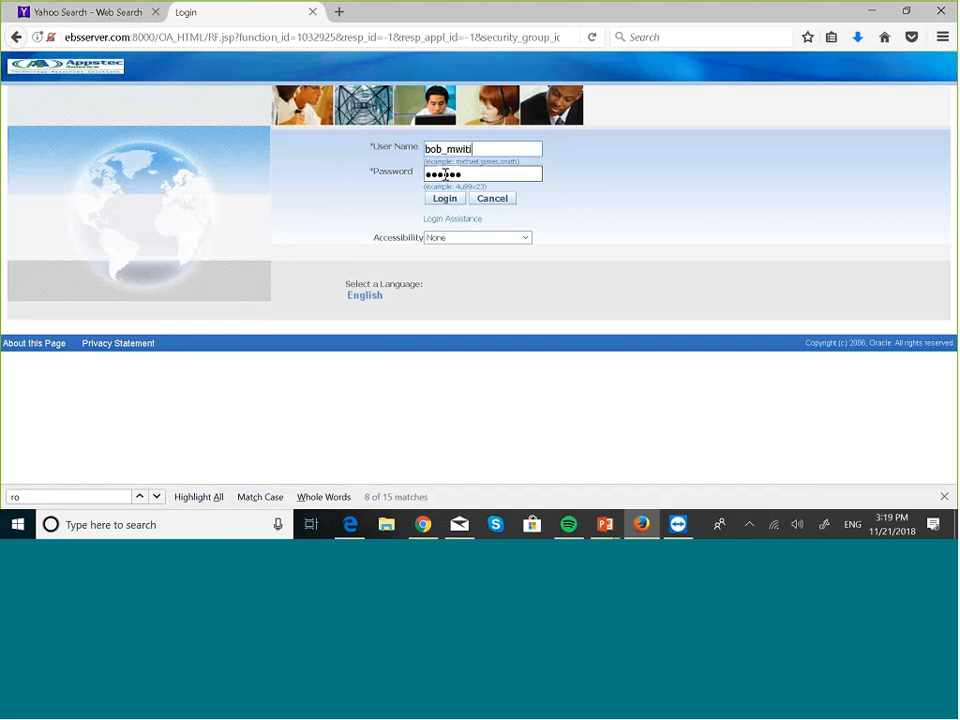
click(445, 200)
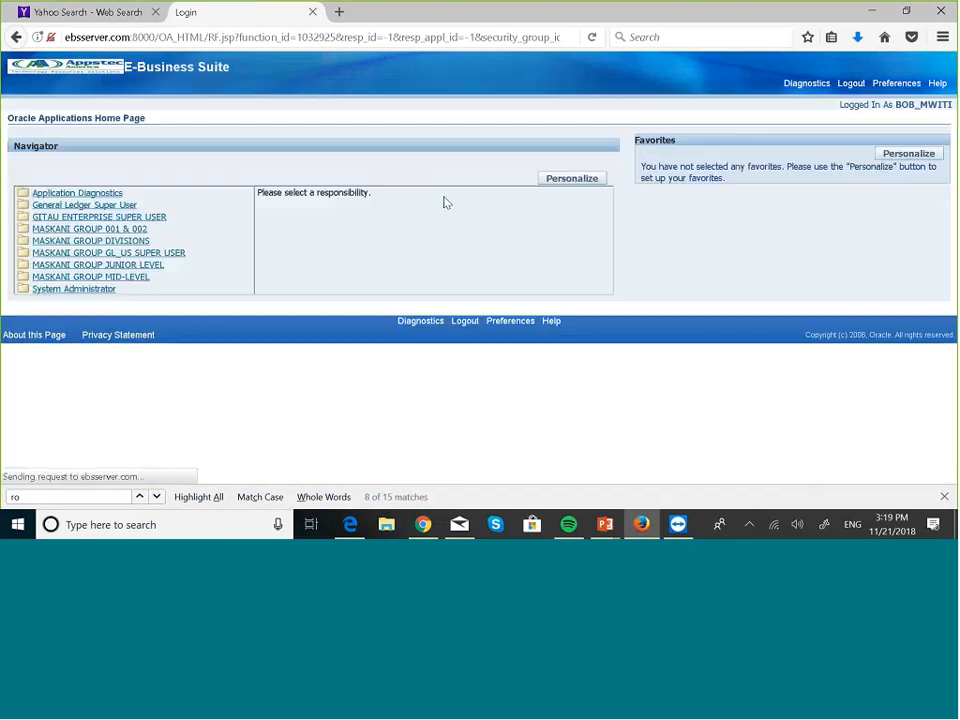
Open the MASKANI GROUP GL_US SUPER USER responsibility and launch Reports : Define Row Set.
click(176, 257)
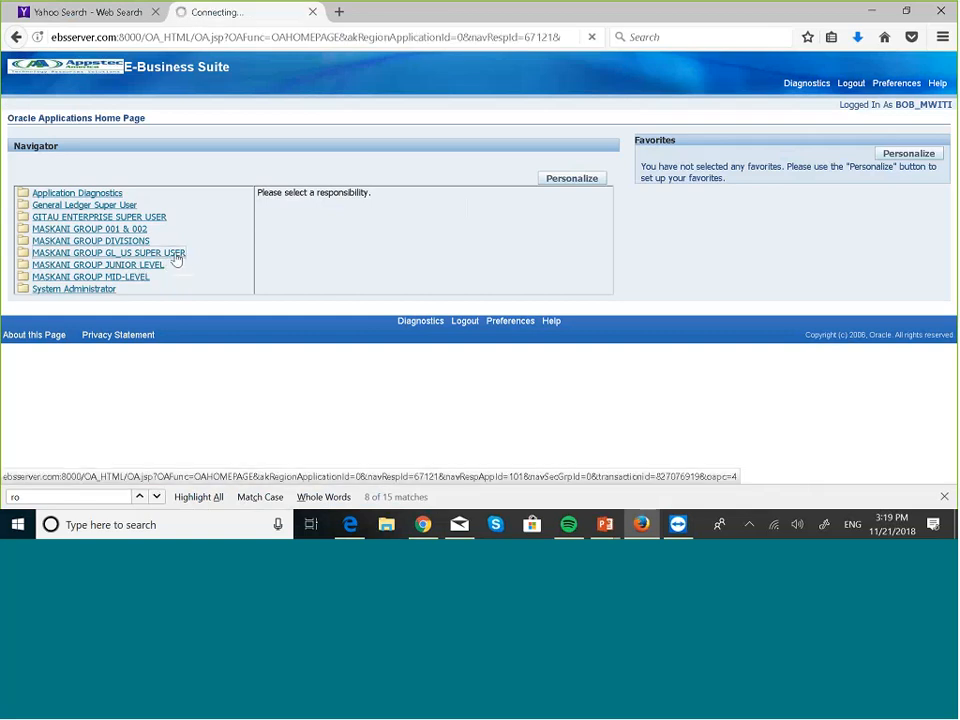
scroll(403, 401, down, 10)
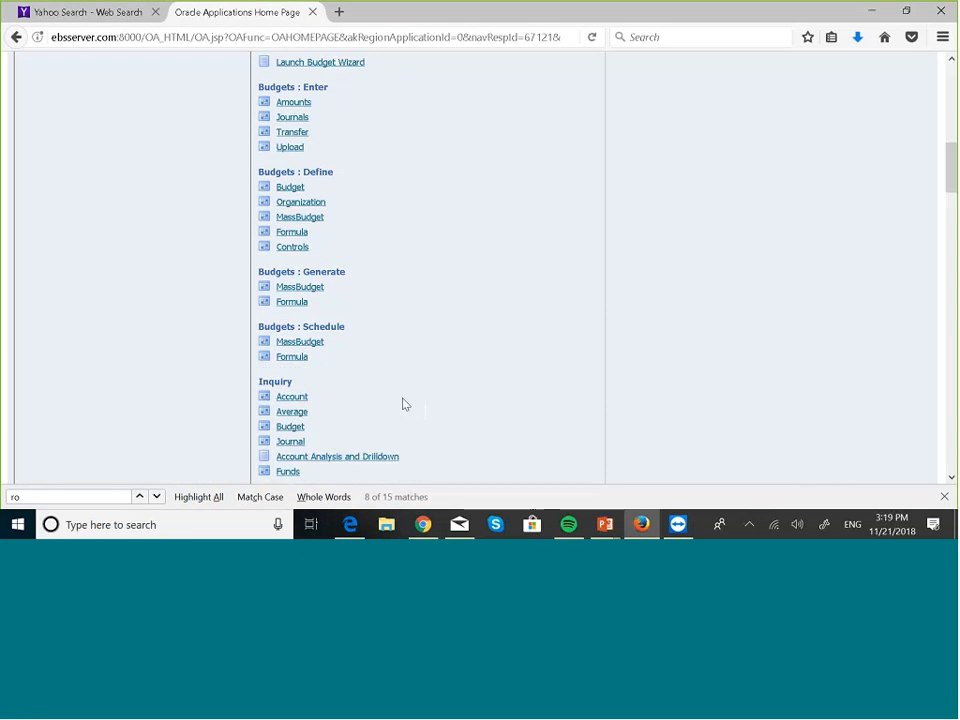
scroll(403, 404, down, 12)
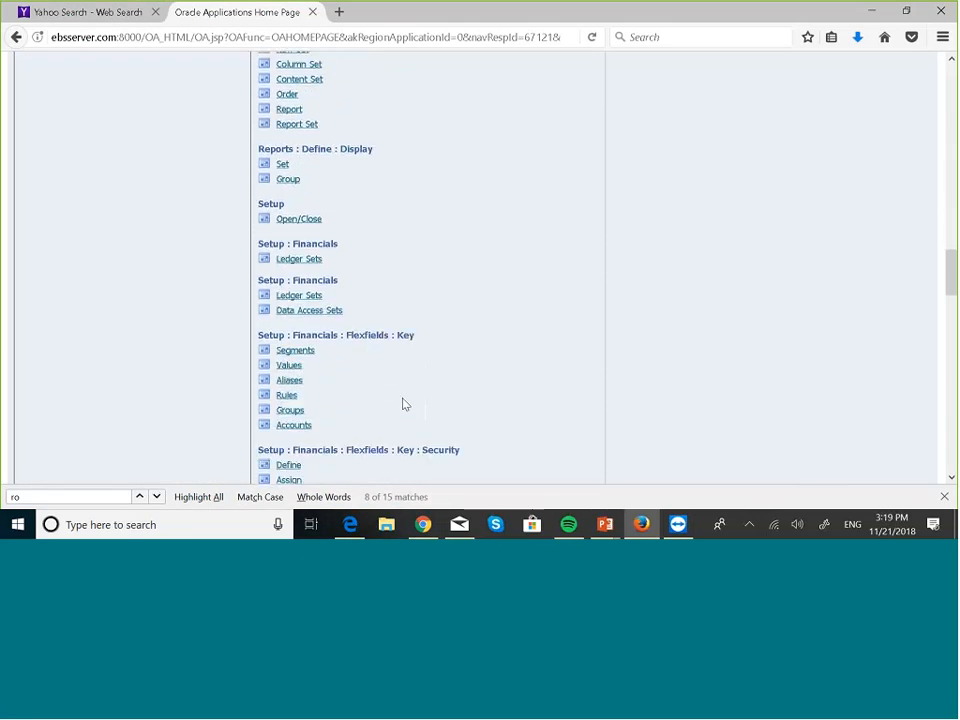
scroll(403, 404, up, 1)
scroll(403, 404, down, 1)
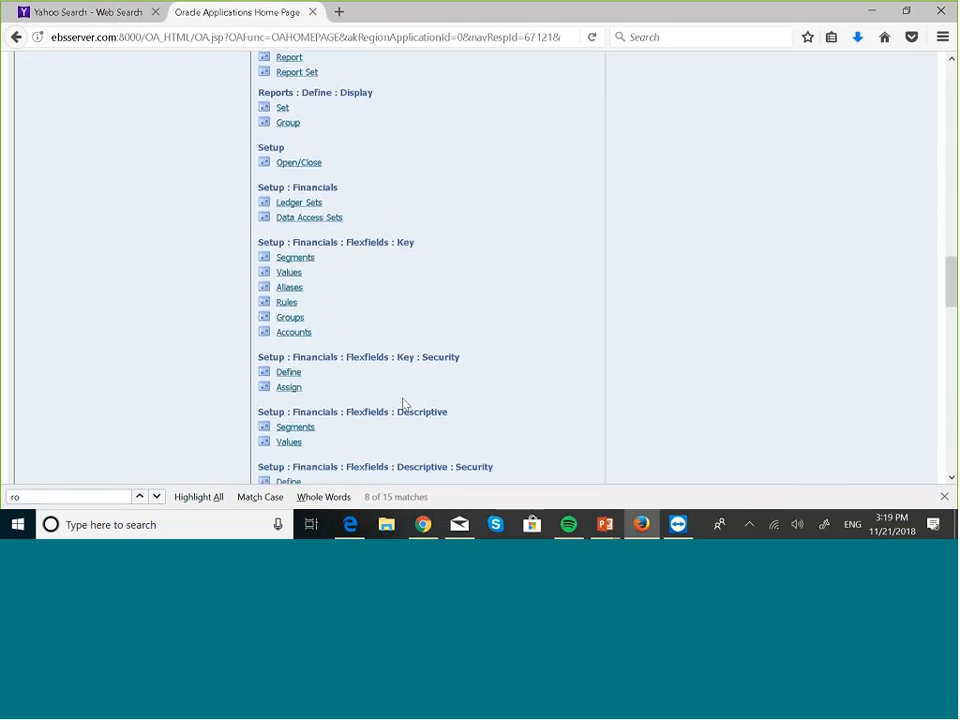
scroll(403, 404, up, 2)
scroll(403, 404, up, 5)
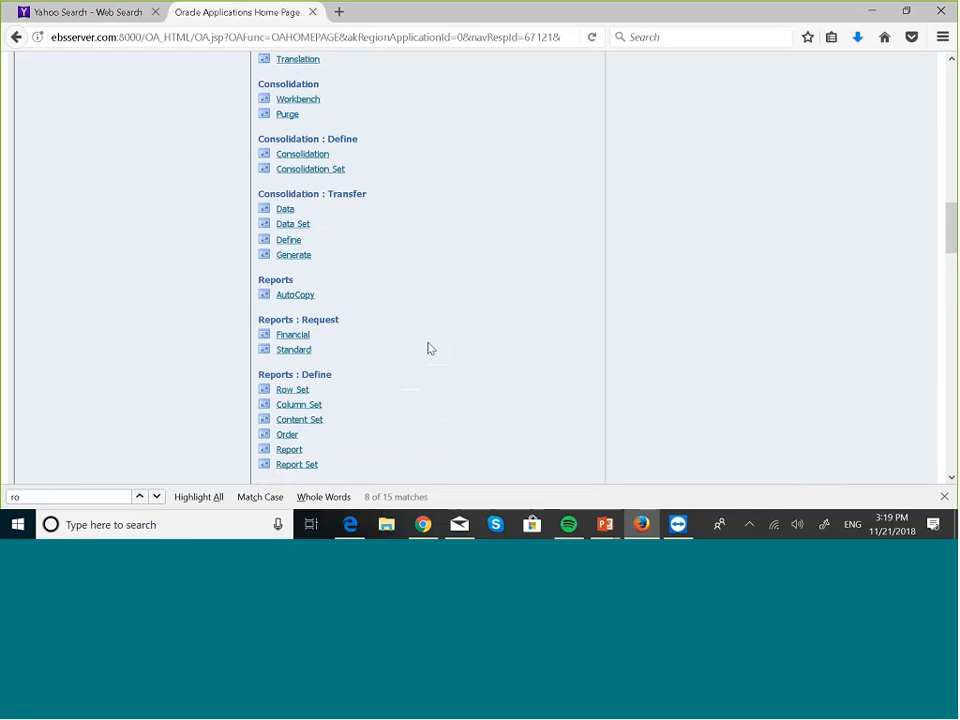
scroll(428, 348, down, 1)
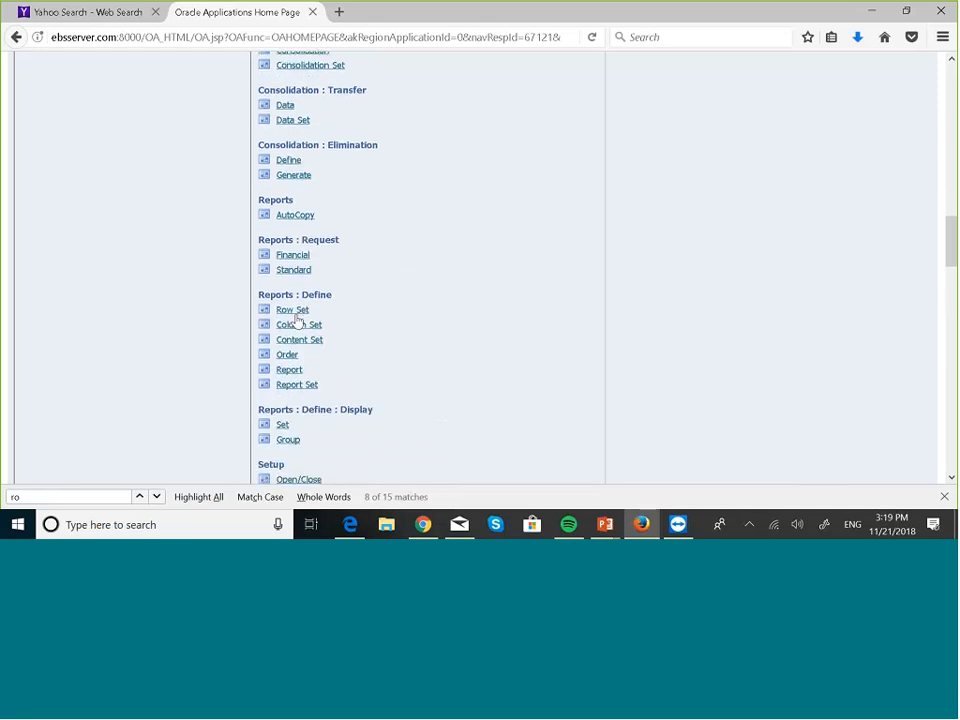
click(297, 321)
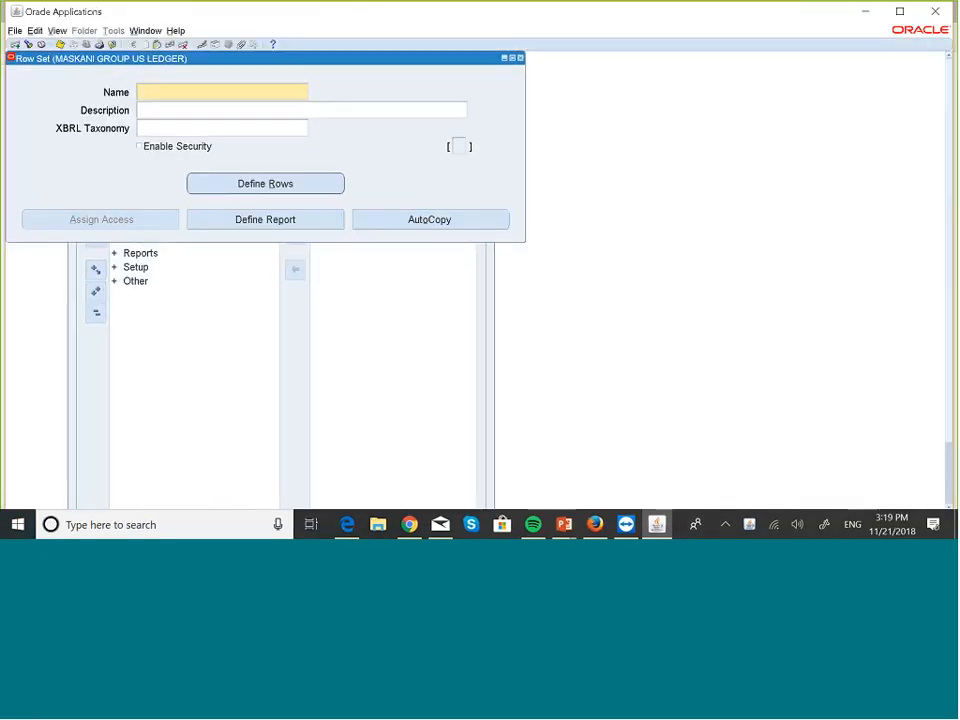
Query row sets matching MASKA% and open the rows of MASKANI ASSETS AND EXPENSES.
key(F11)
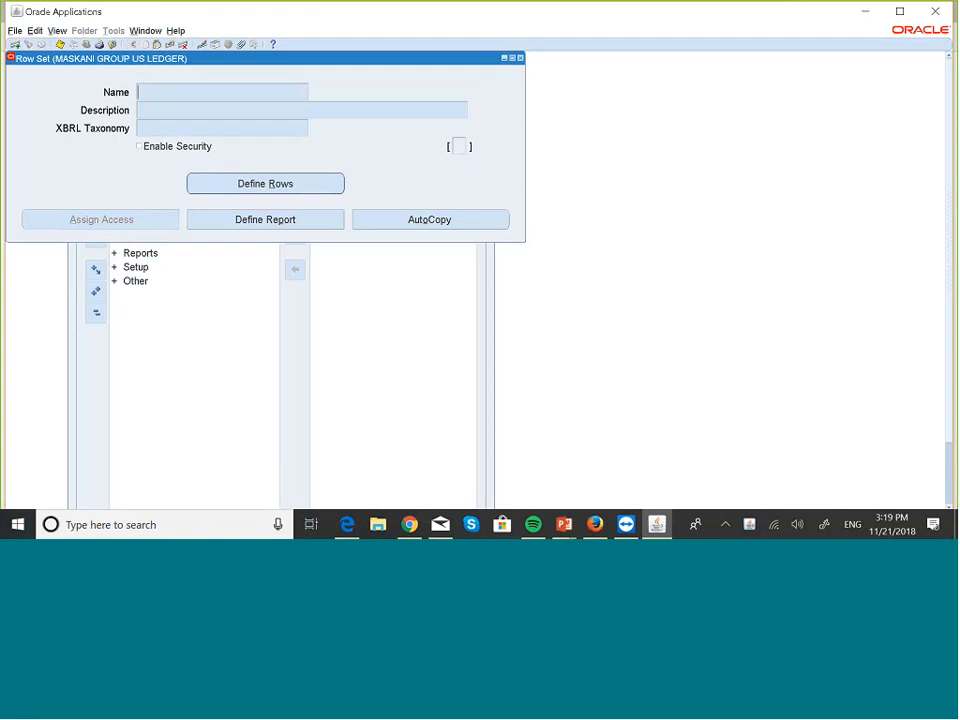
key(Caps_Lock)
text(MASKA%)
key(ctrl+F11)
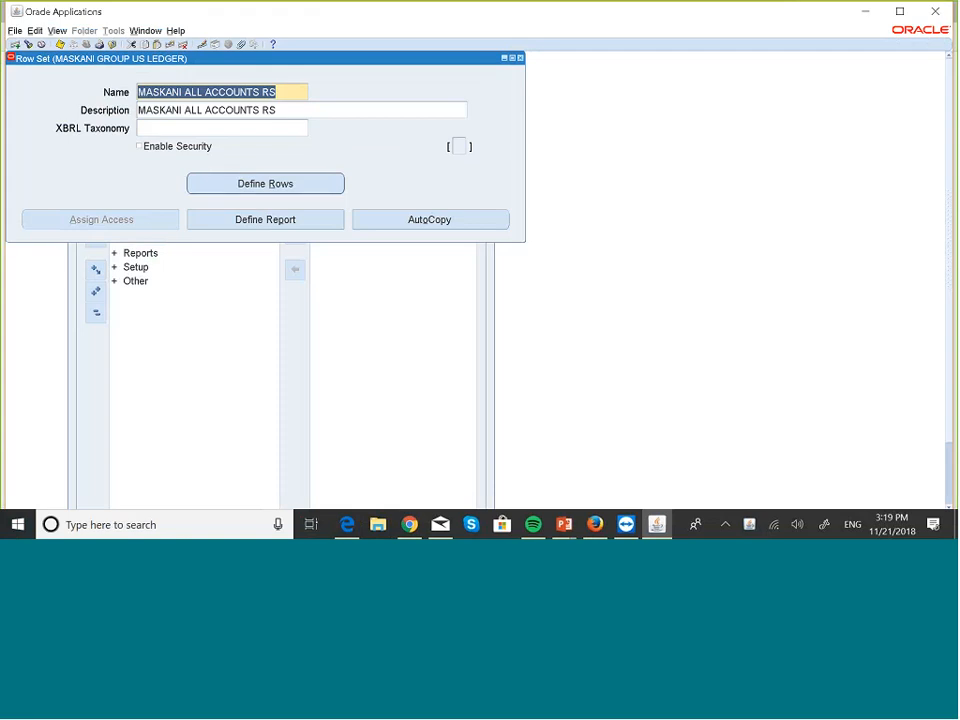
key(Down)
key(Down)
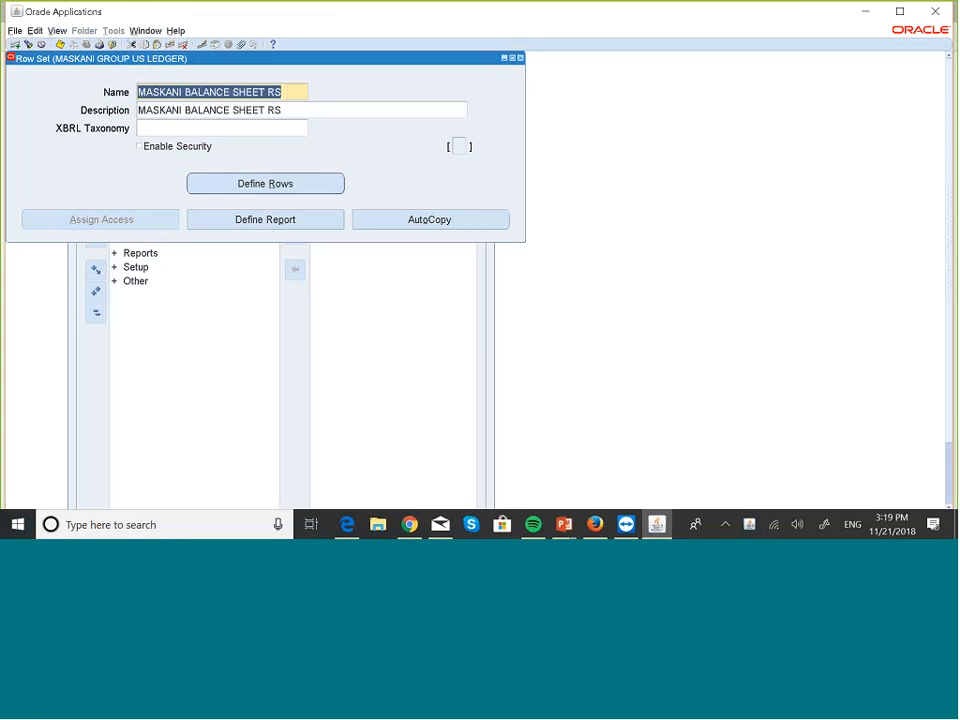
key(Up)
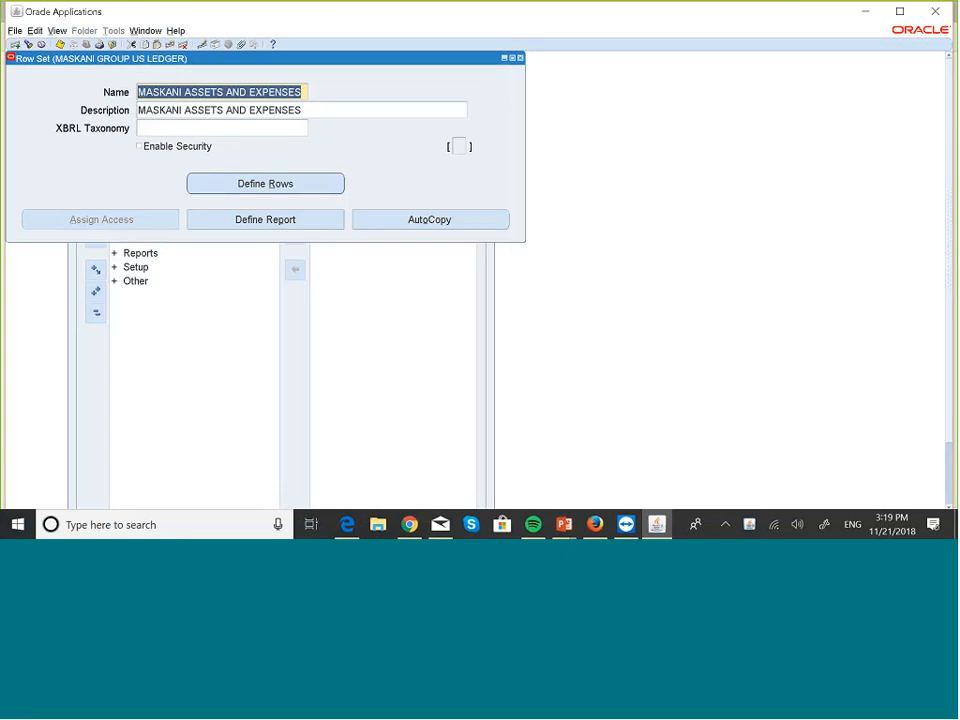
click(270, 182)
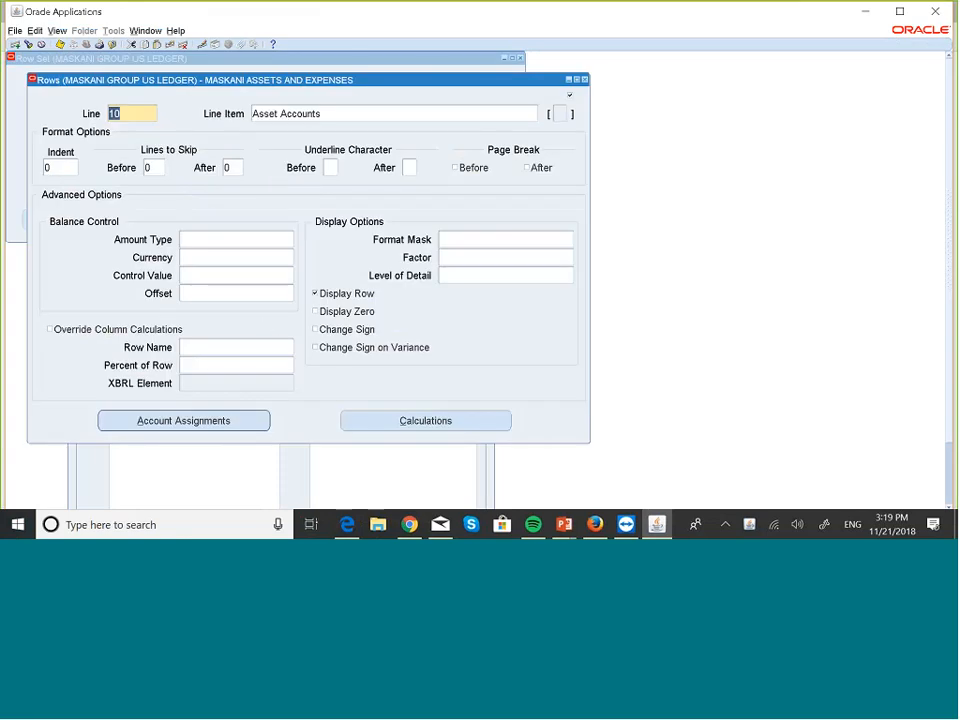
Show line 10's account range in detail: ledger MASKANI GRO2831(USD), company 001, account TA.
click(229, 420)
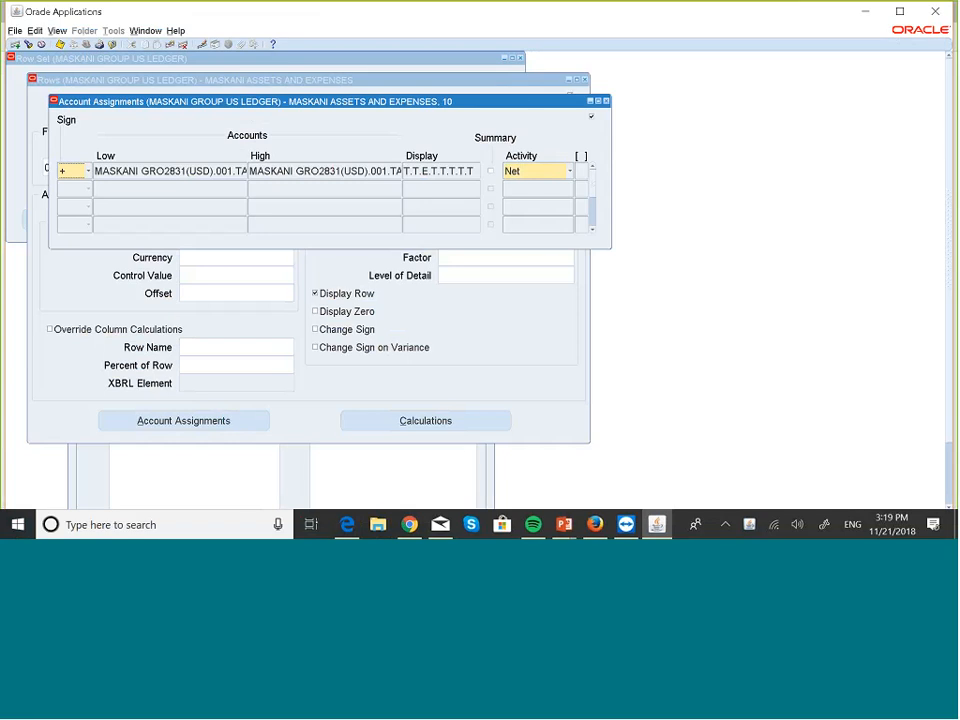
click(171, 170)
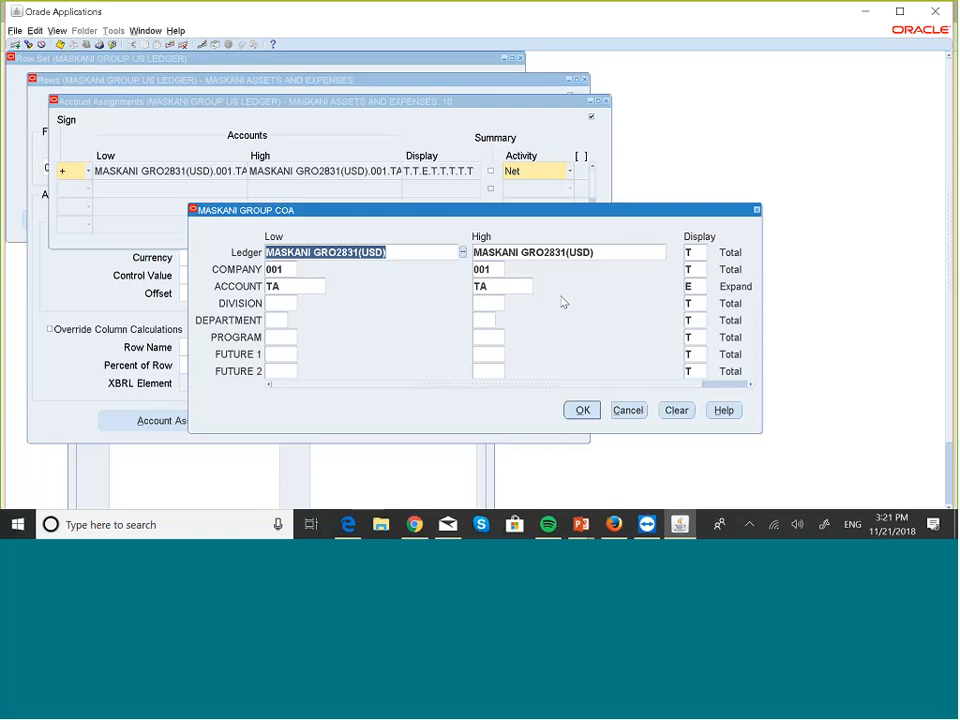
Confirm line 10's TA-to-TA account range, mark it as Summary, and close the assignments.
click(508, 285)
click(302, 285)
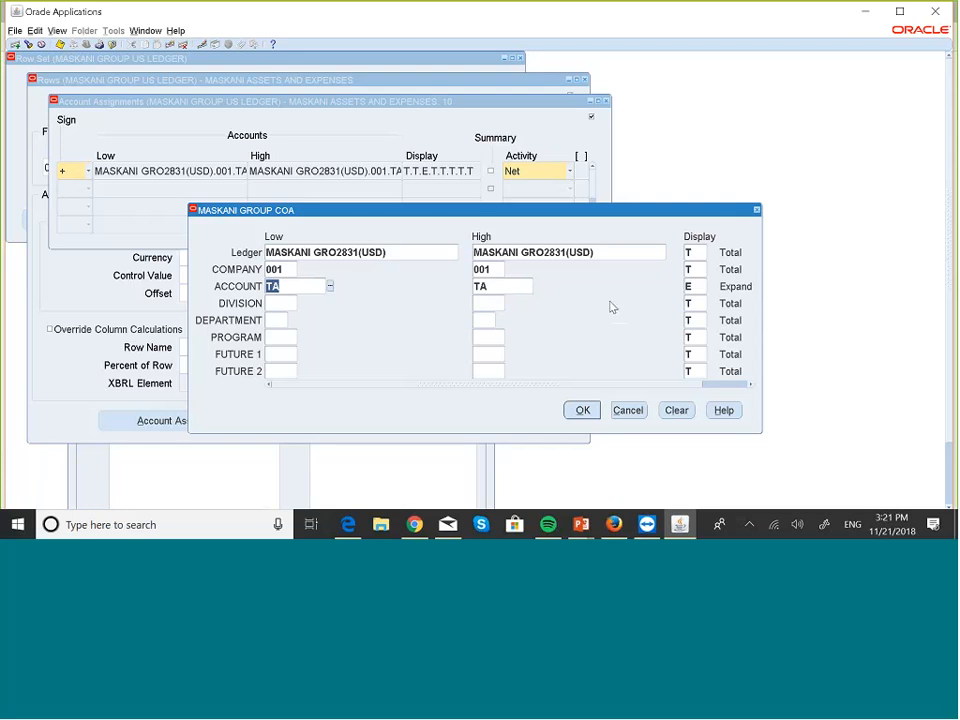
click(580, 409)
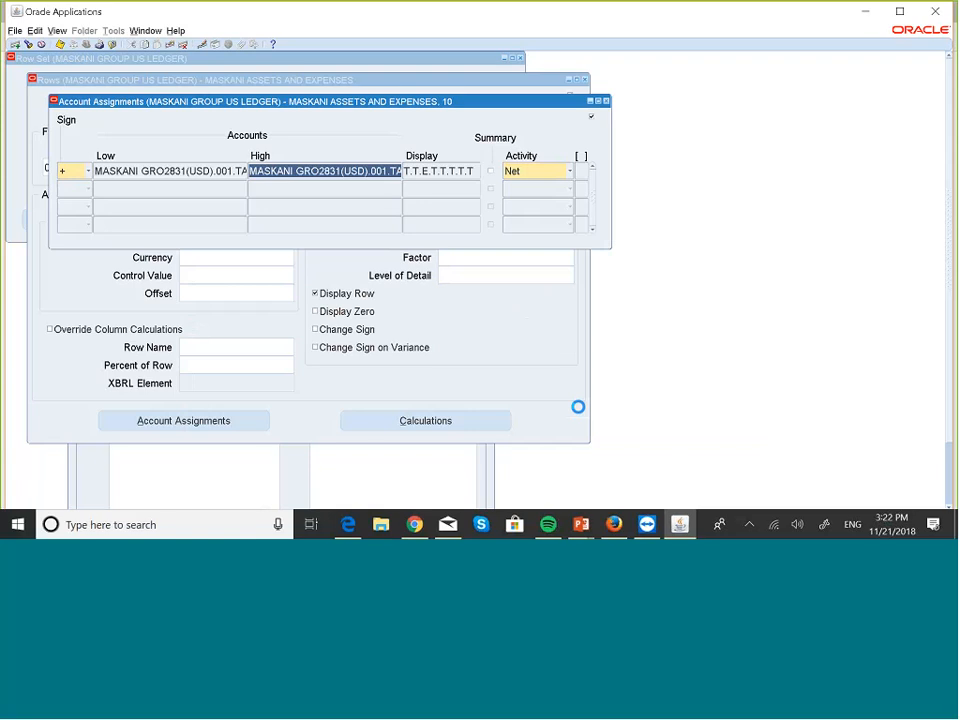
click(491, 173)
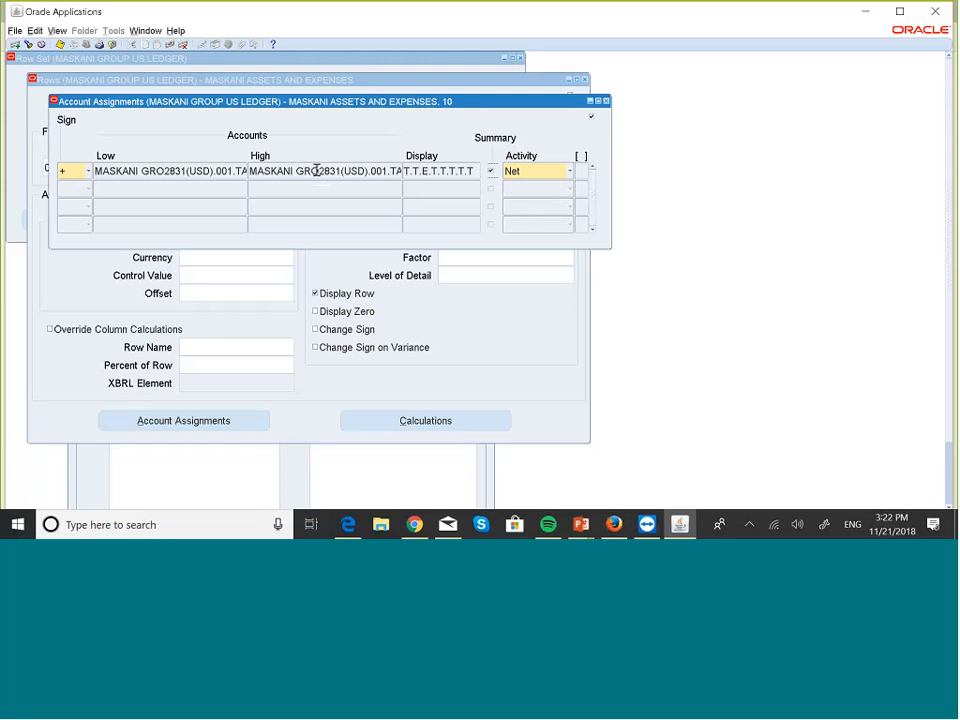
click(606, 101)
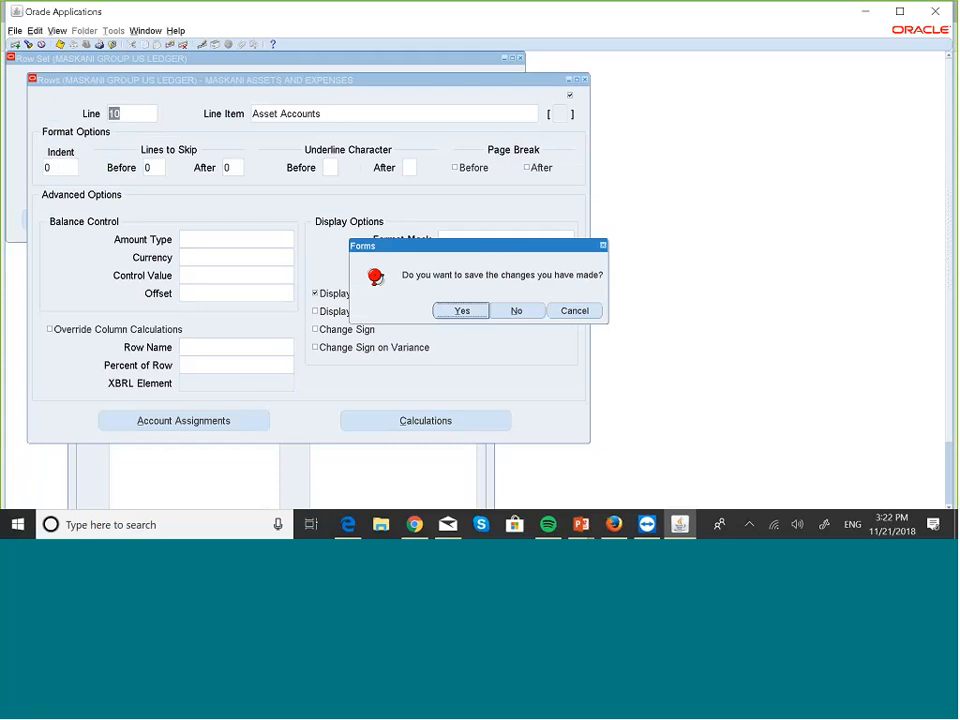
Save line 10, review line 20's 005000–005999 expense range, and return to the row set.
click(462, 311)
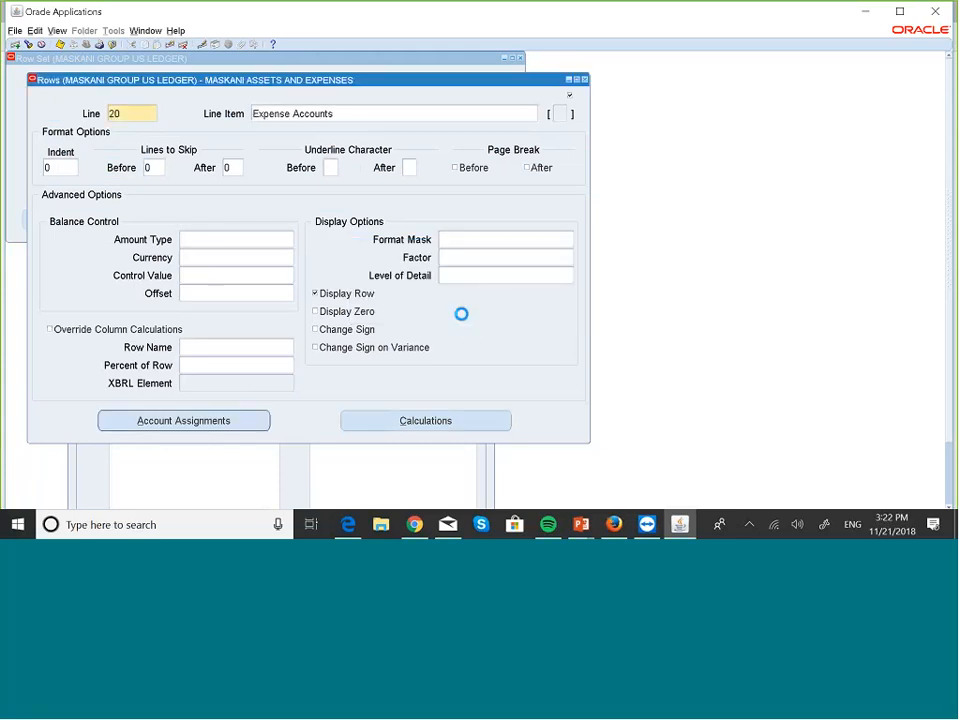
click(210, 425)
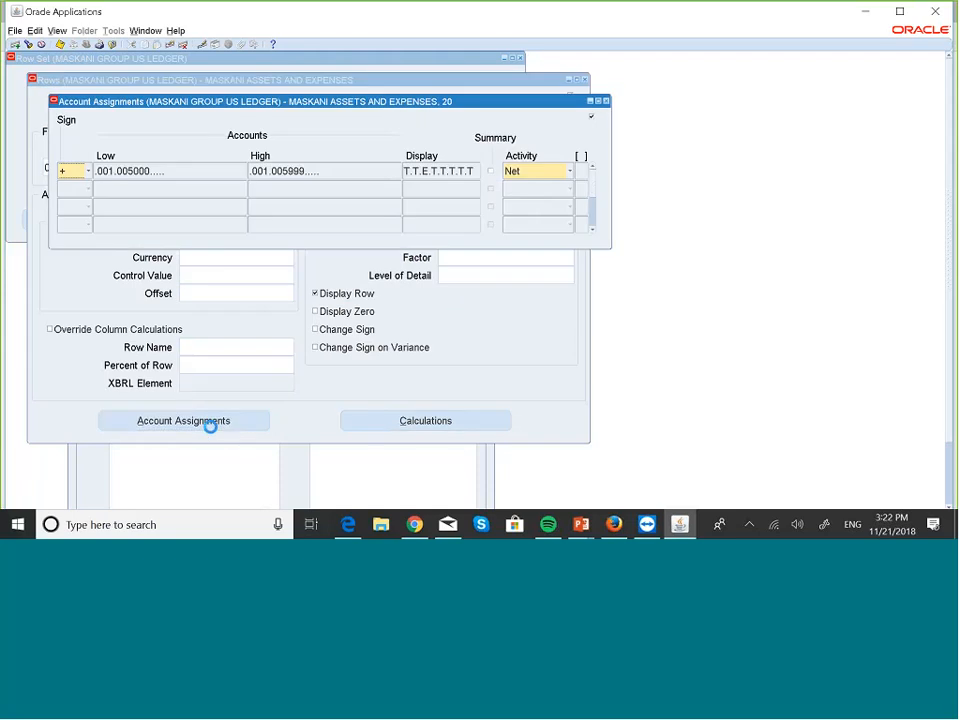
click(131, 172)
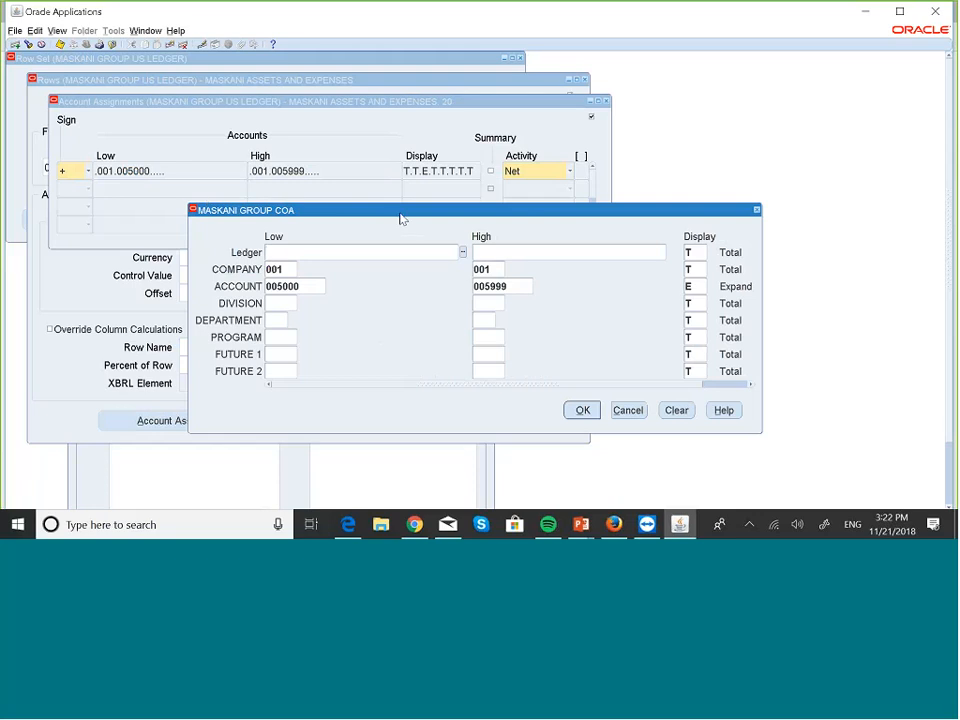
click(308, 287)
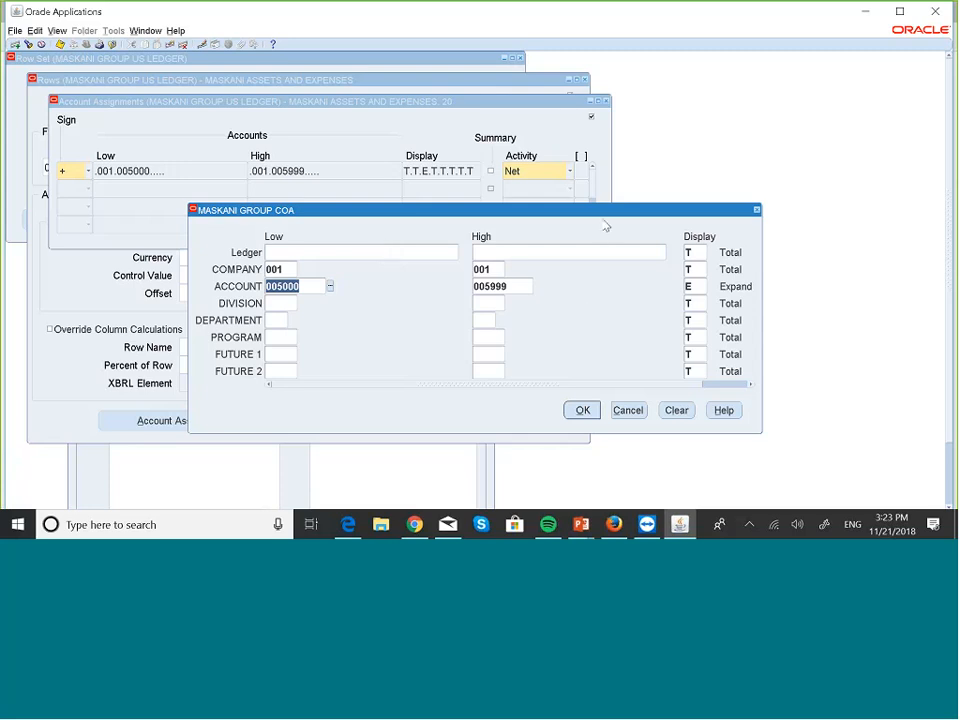
click(581, 409)
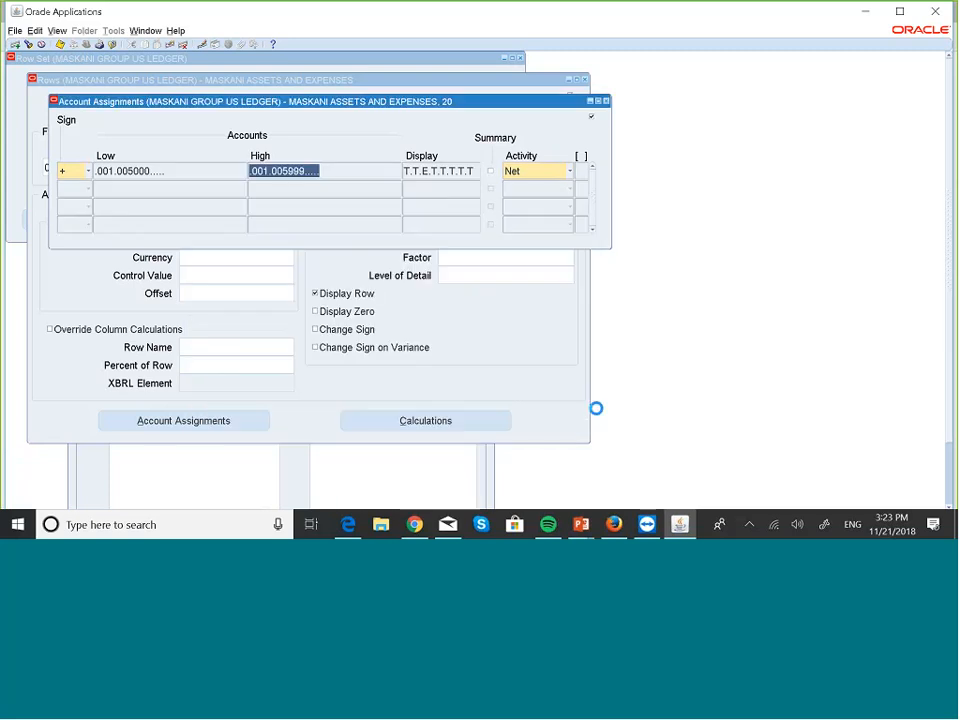
click(604, 102)
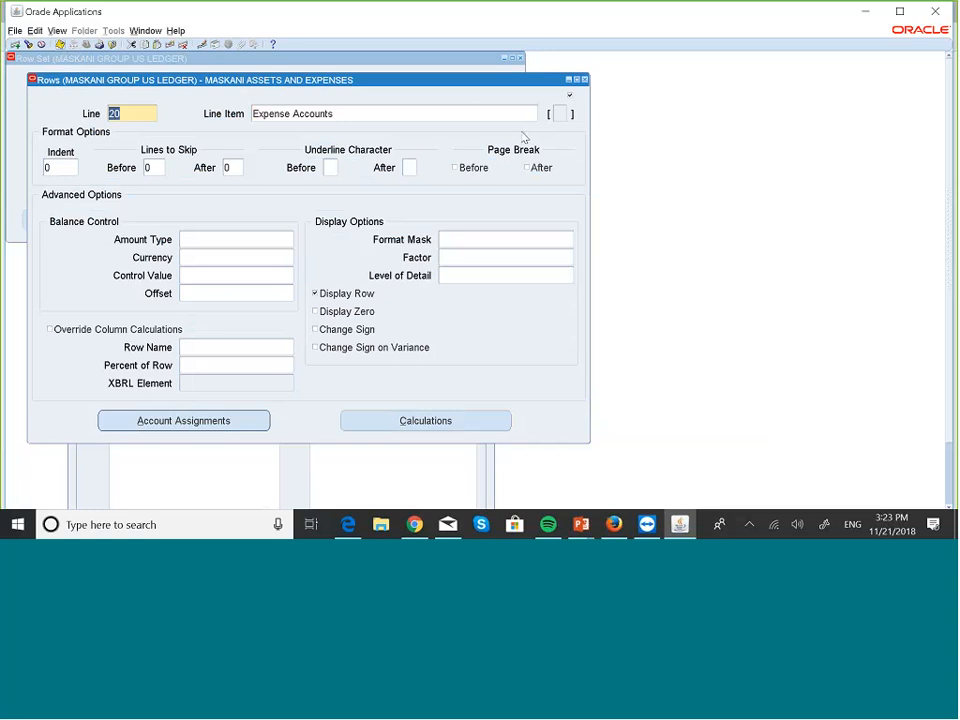
click(585, 79)
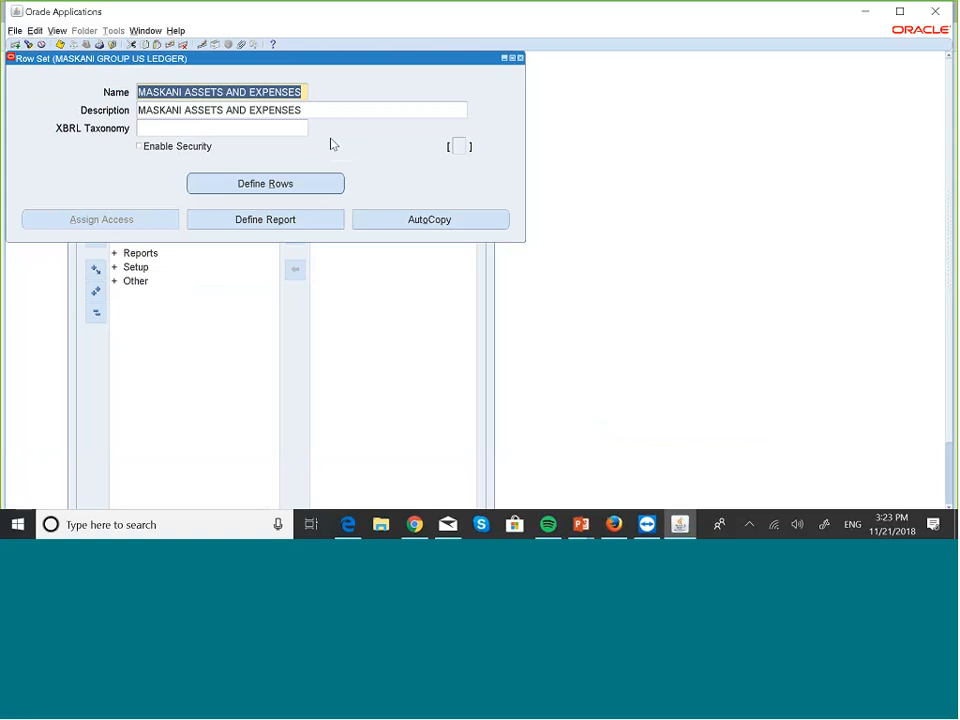
Query financial reports matching MASKA% and open MASKANI ASSETS/EXPENSES BUDGET for running.
click(296, 221)
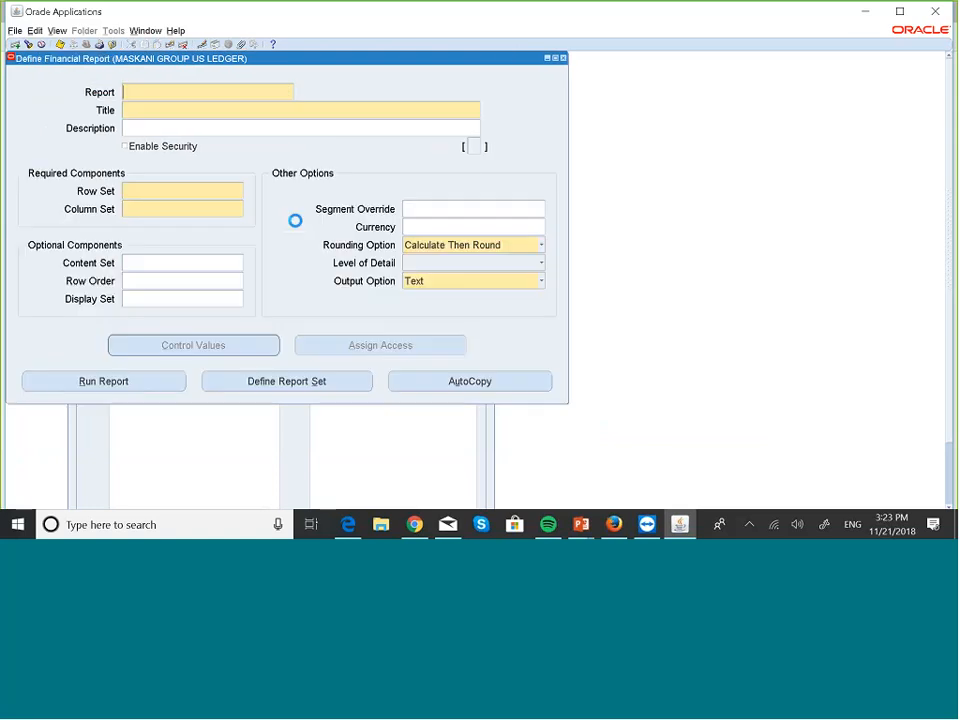
key(F11)
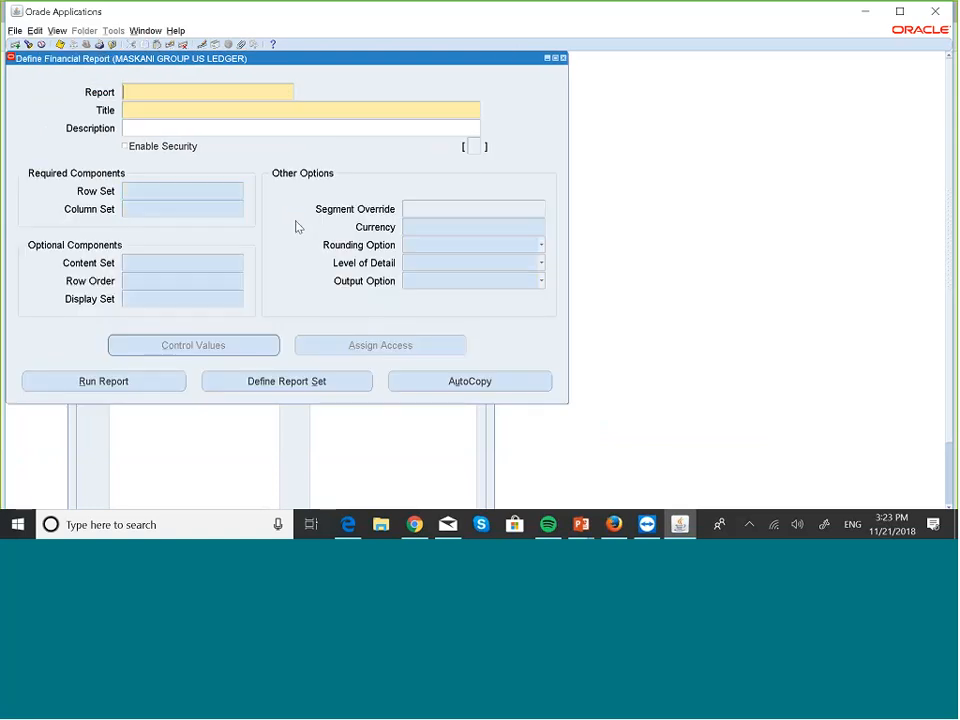
text(MASKA)
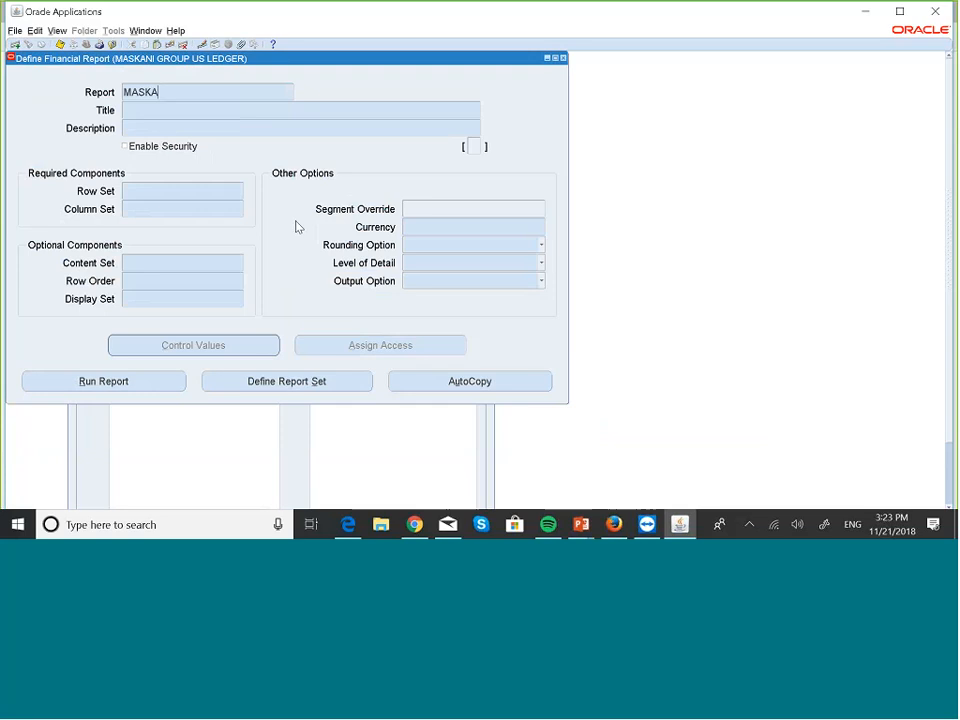
text(%)
key(ctrl+F11)
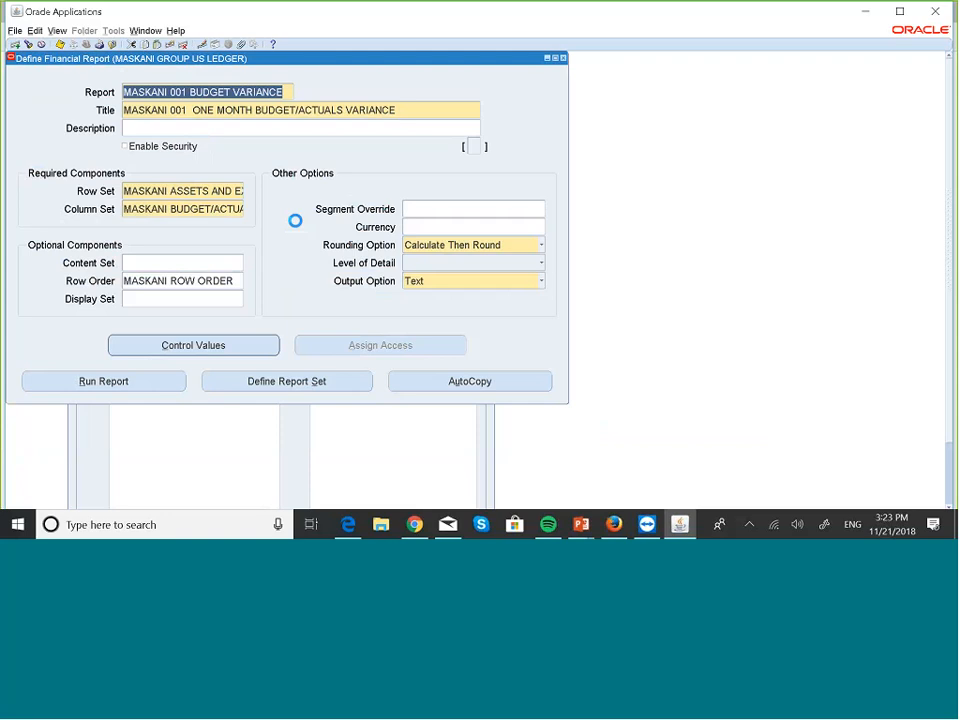
key(Down)
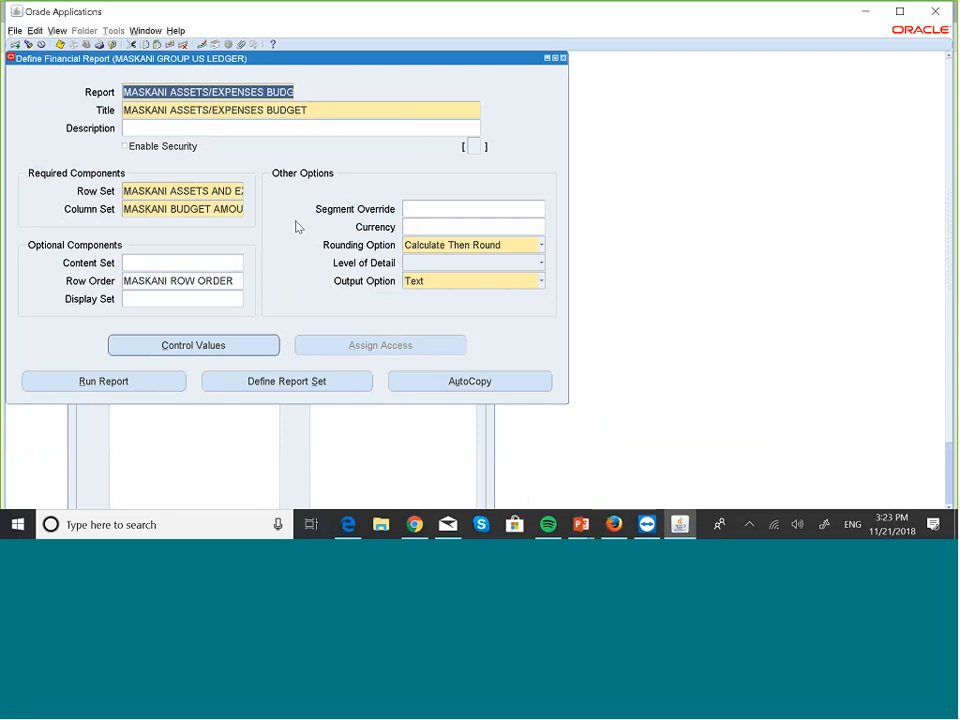
key(Down)
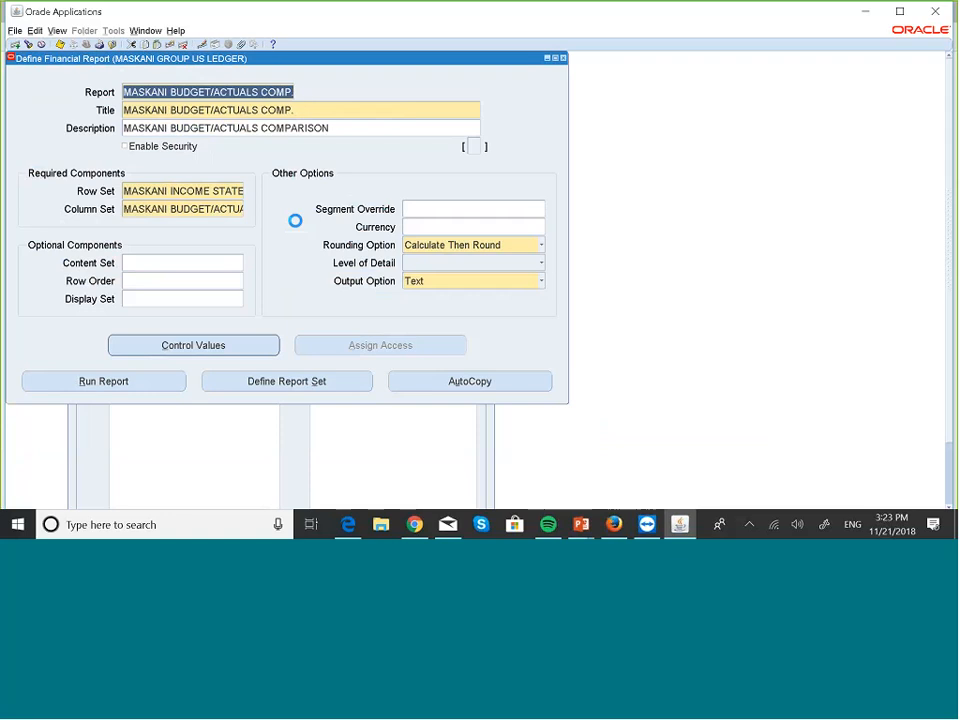
key(Up)
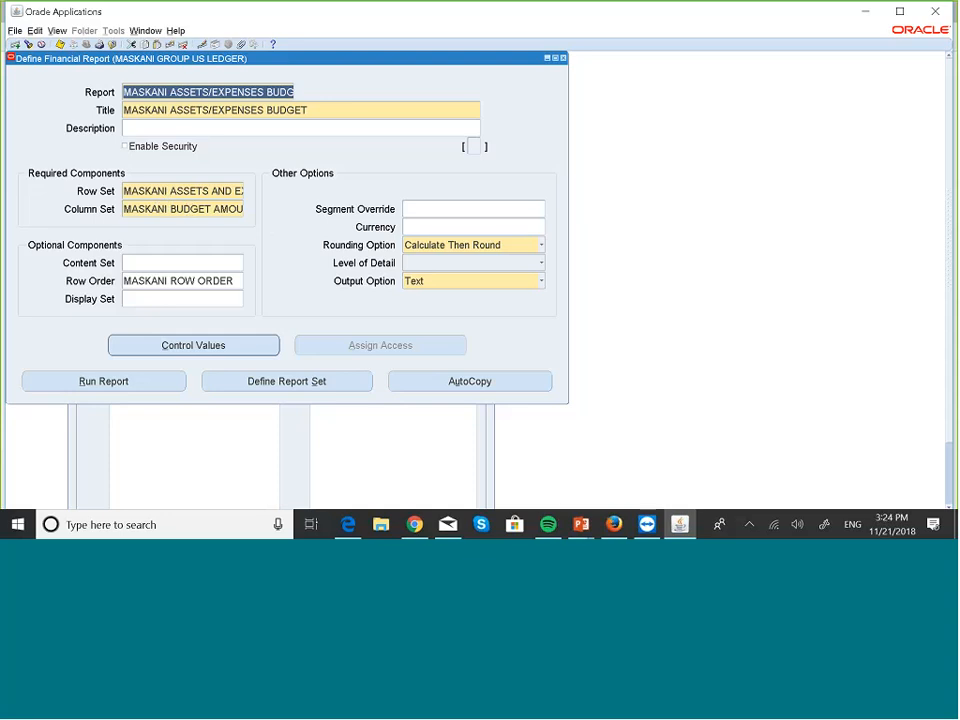
click(154, 388)
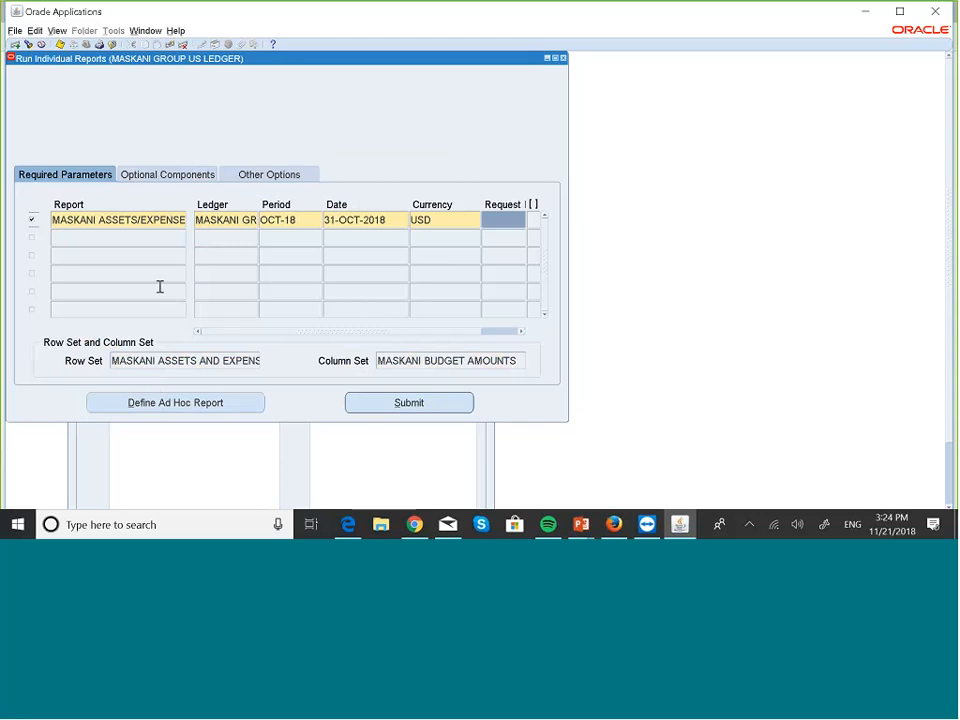
Submit MASKANI ASSETS/EXPENSES BUDGET for OCT-18 in USD and note request ID 5863017.
click(441, 400)
double_click(500, 219)
key(ctrl+c)
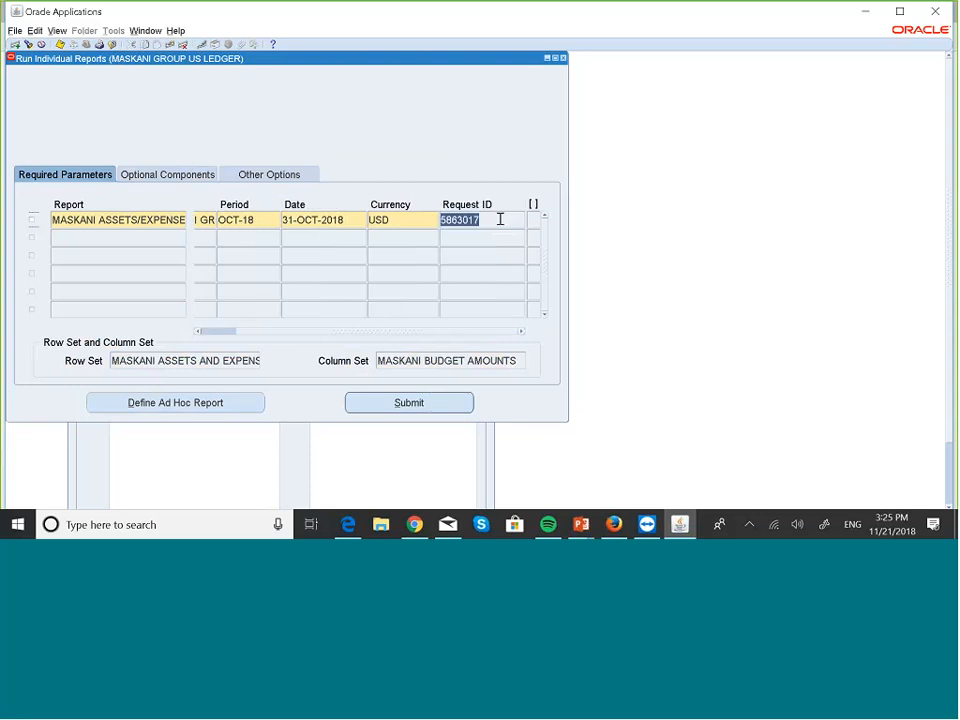
Look up specific request 5863017 in the requests list.
key(alt+v)
key(r)
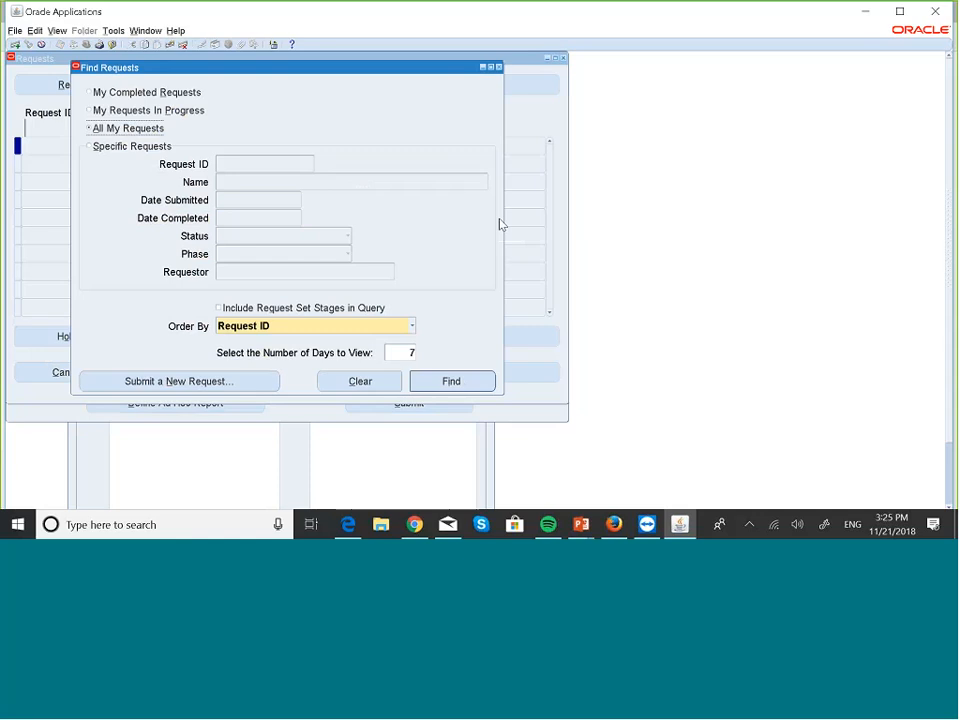
click(108, 152)
click(242, 166)
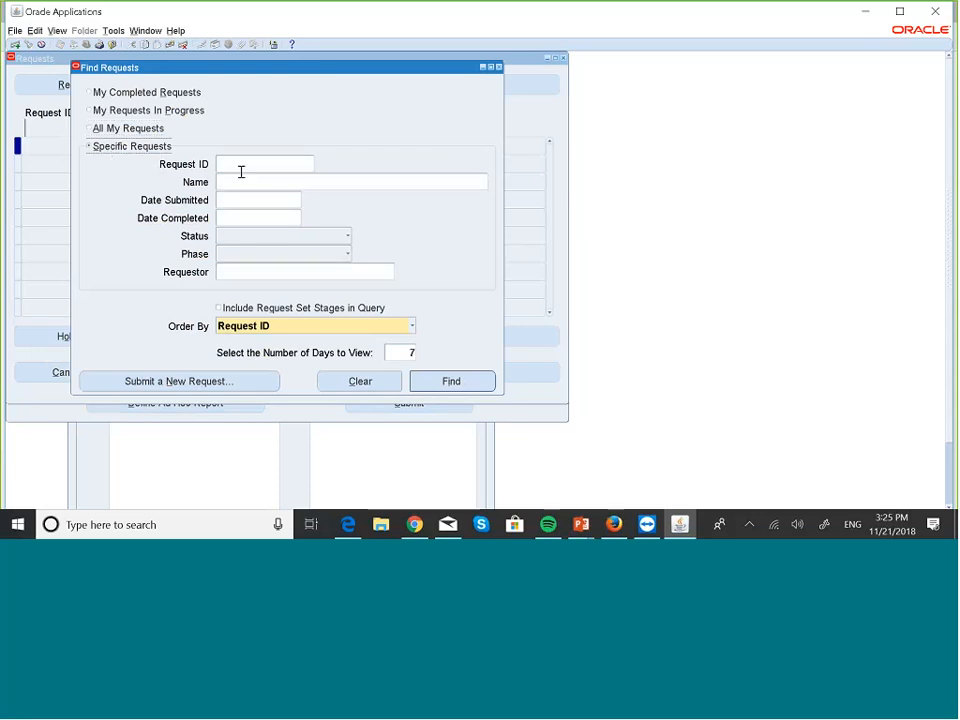
key(ctrl+v)
click(449, 384)
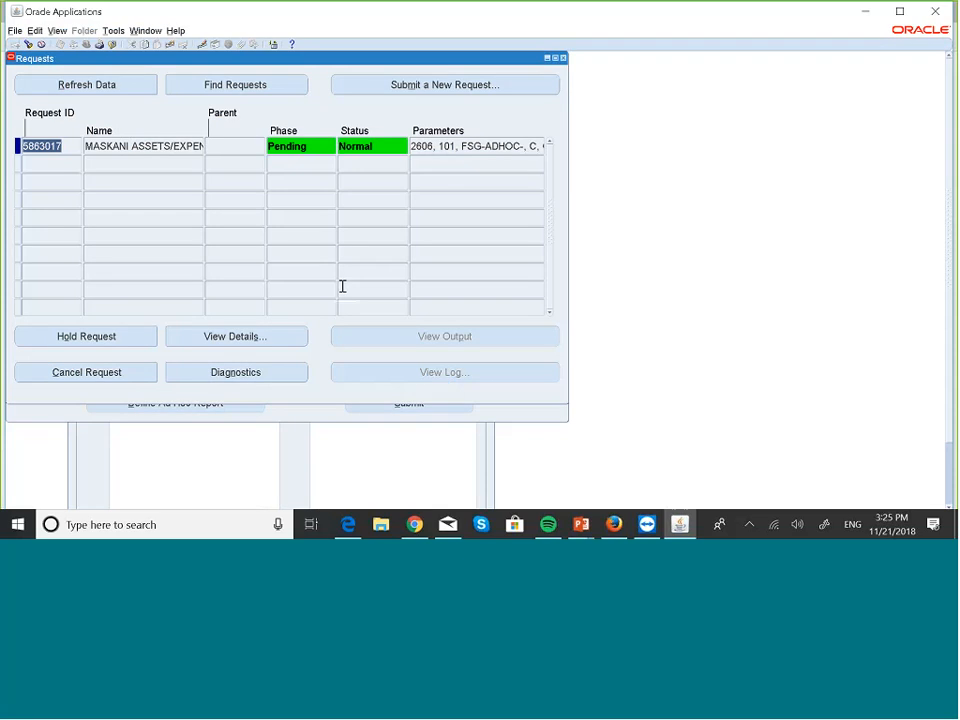
Refresh until request 5863017 is Completed Normal, then view its output totalling 2,110.00.
click(121, 85)
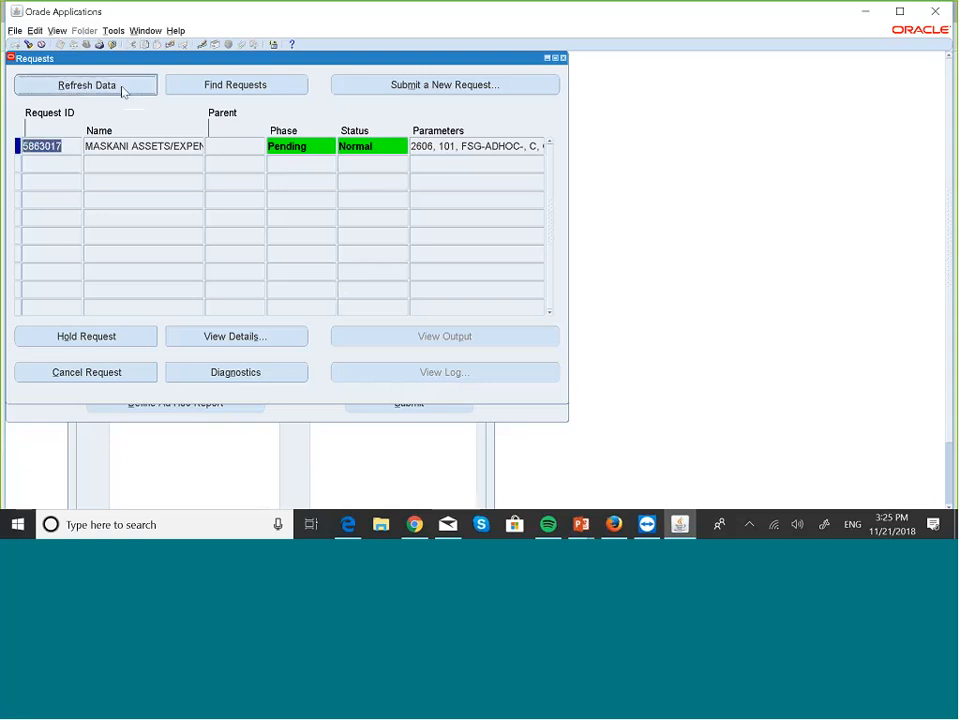
click(122, 88)
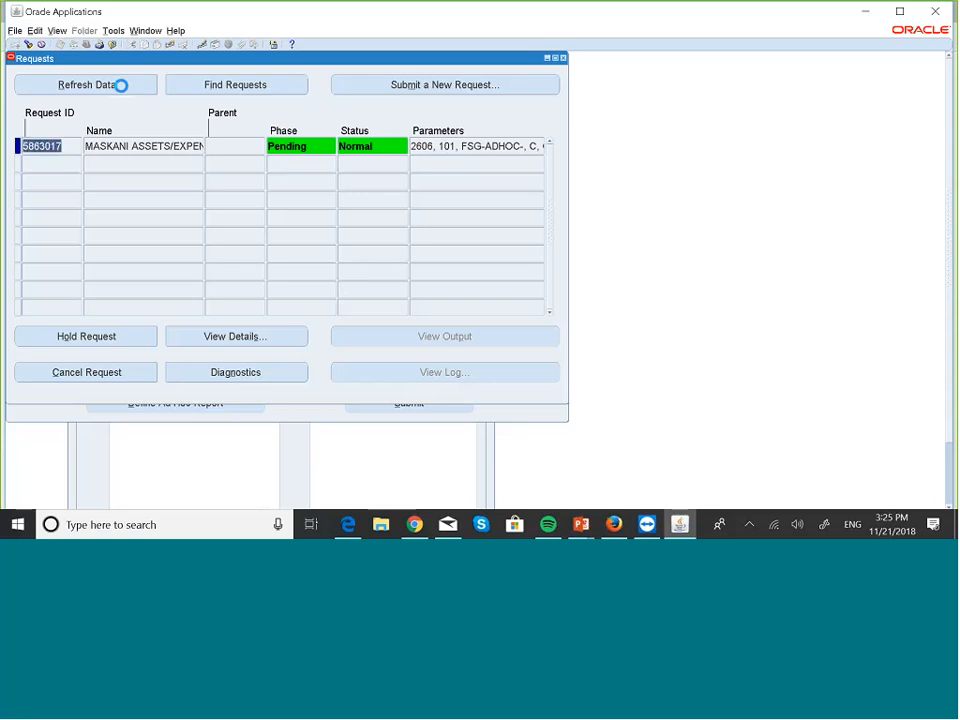
click(121, 86)
click(121, 86)
click(122, 88)
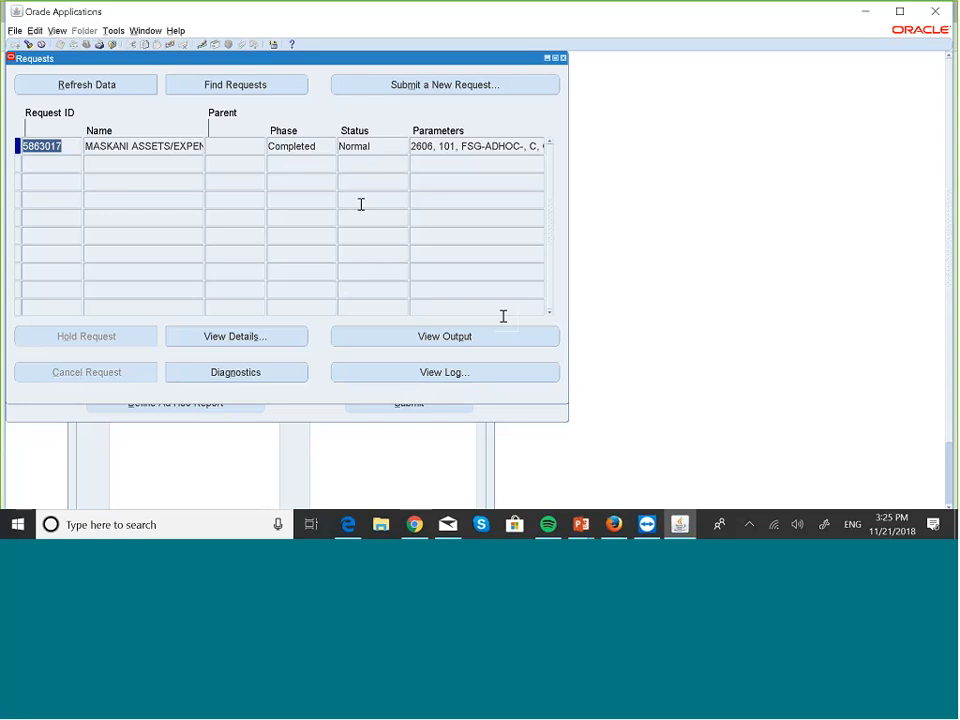
click(471, 336)
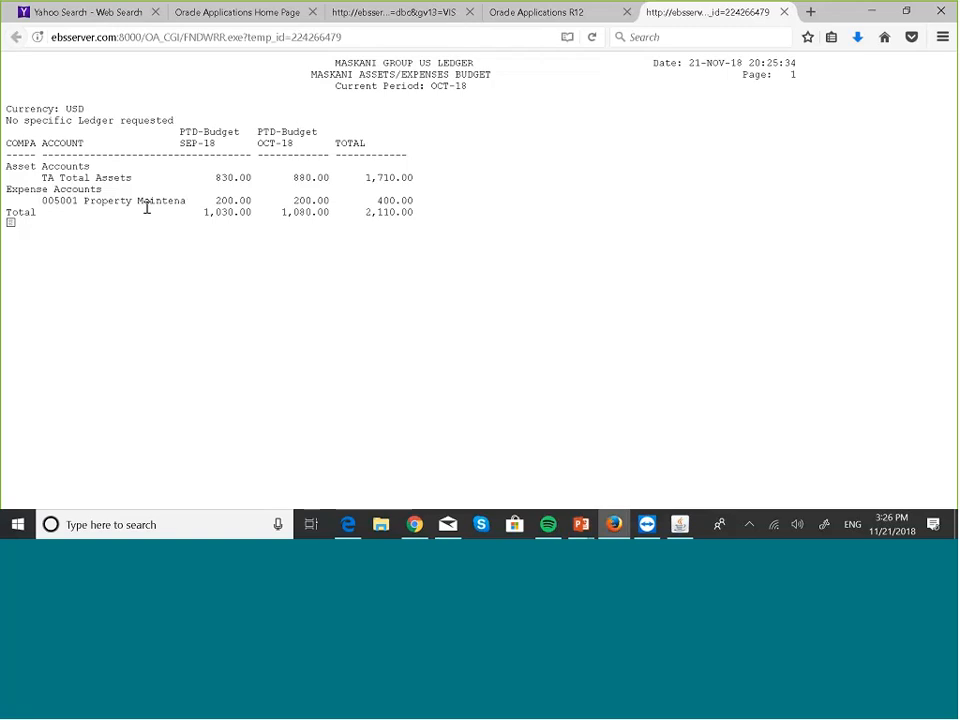
Close the browser tab showing the OCT-18 MASKANI ASSETS/EXPENSES BUDGET output.
click(784, 12)
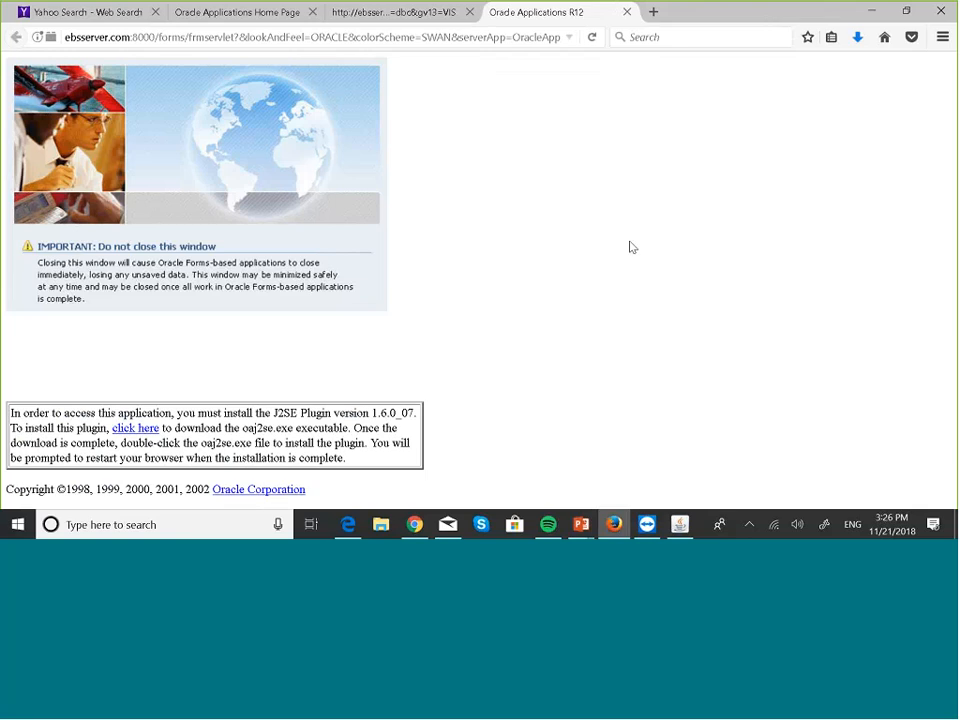
Return to Oracle Applications and close the Requests and Run Reports windows.
click(680, 524)
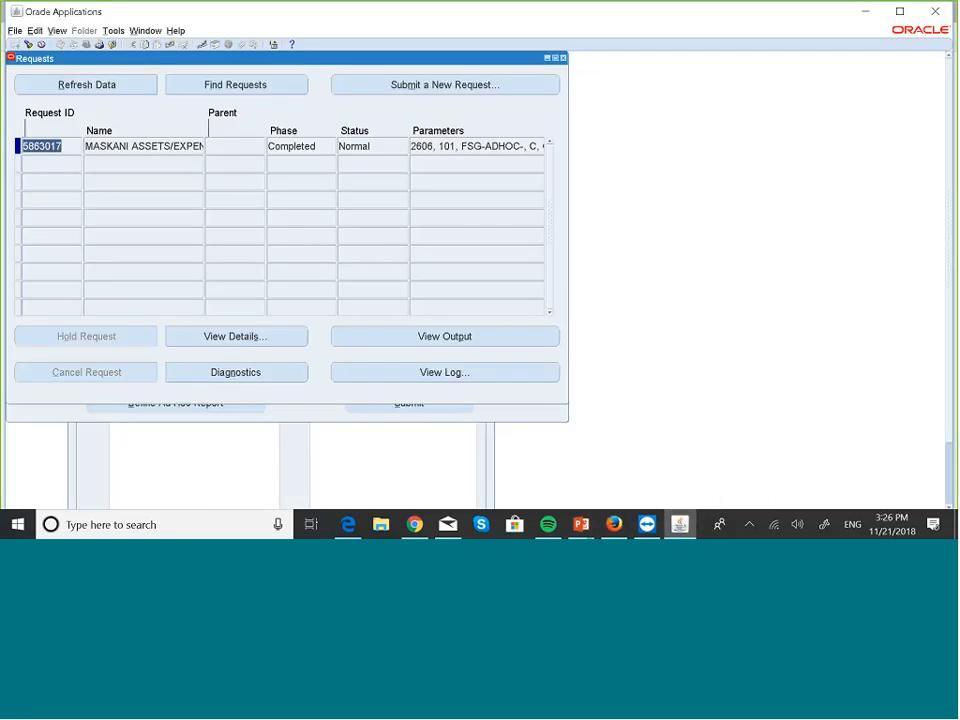
click(562, 59)
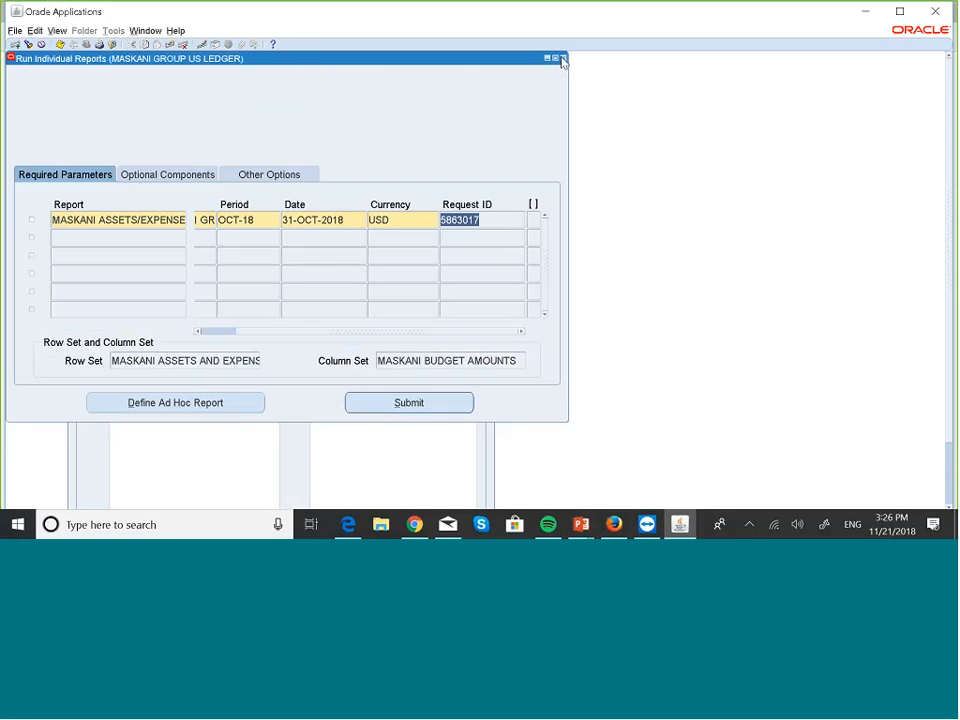
click(562, 59)
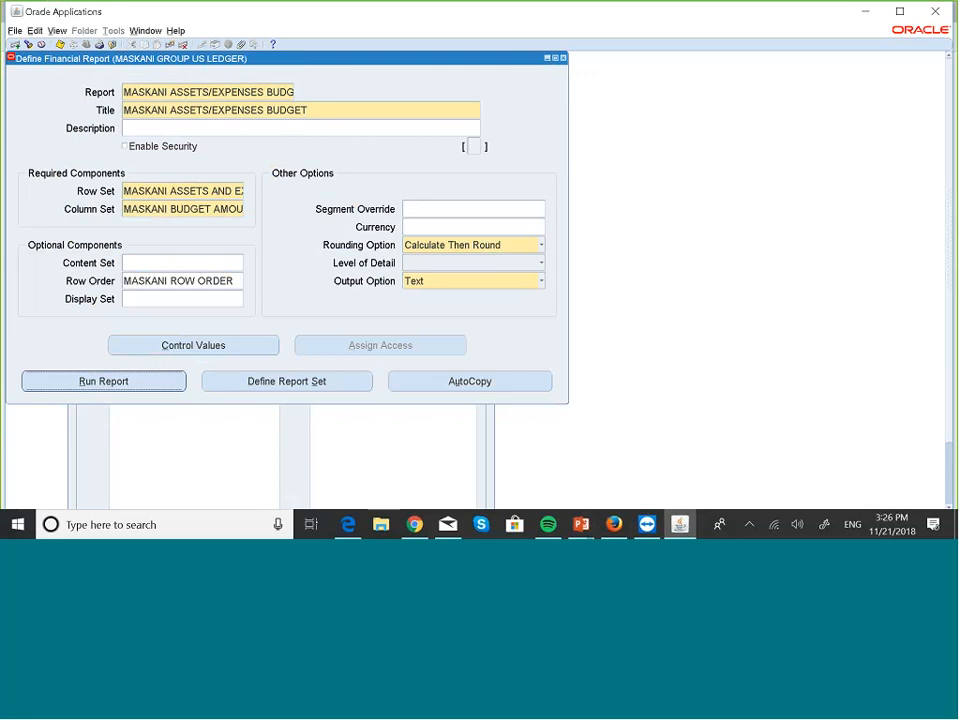
Replace the report's column set with MASKANI INCOME STATEMENT CS, found by searching MASKANI %.
click(192, 209)
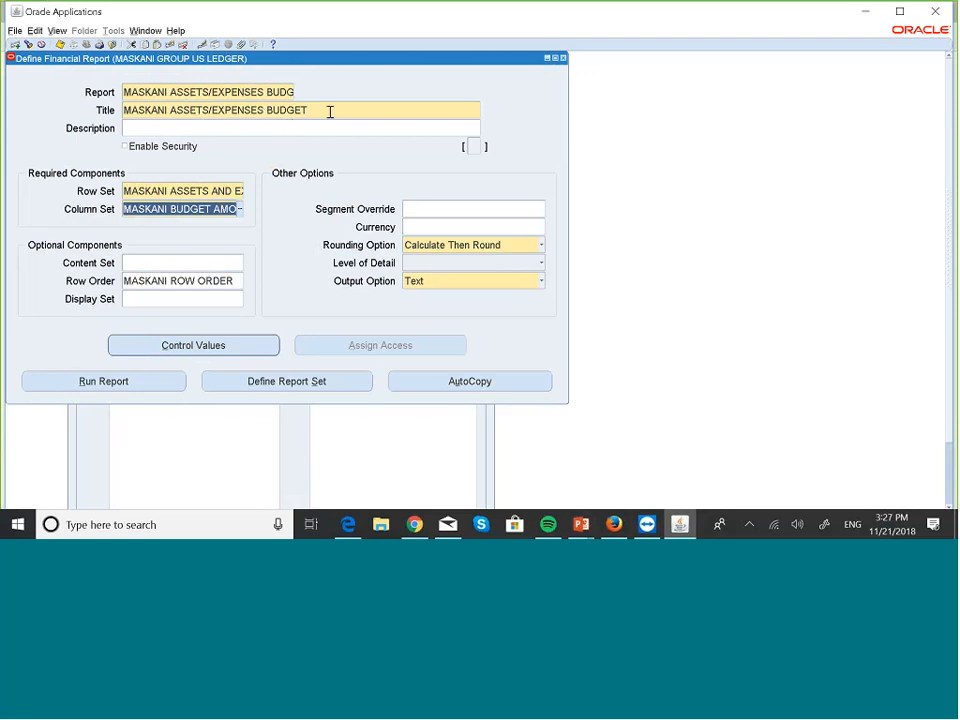
click(240, 210)
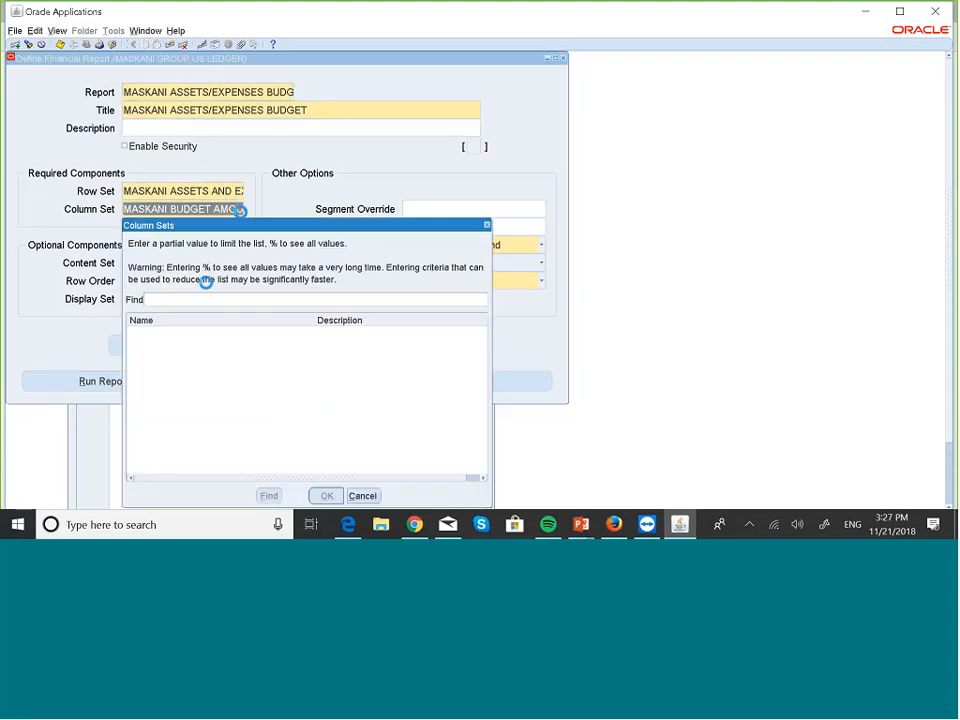
text(MASKA)
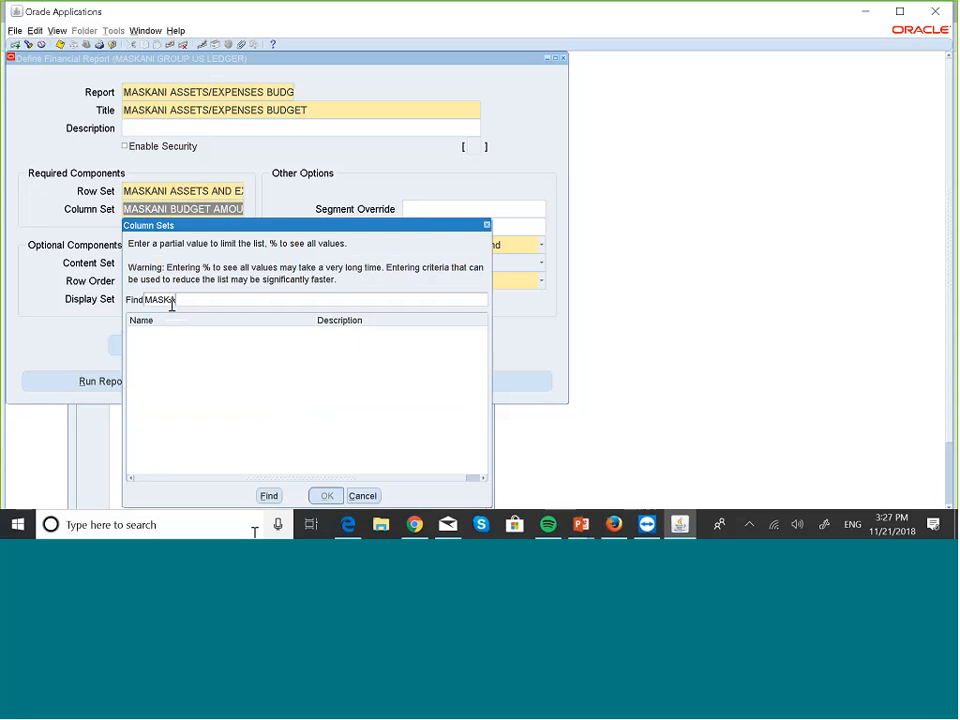
text(NI %)
click(266, 495)
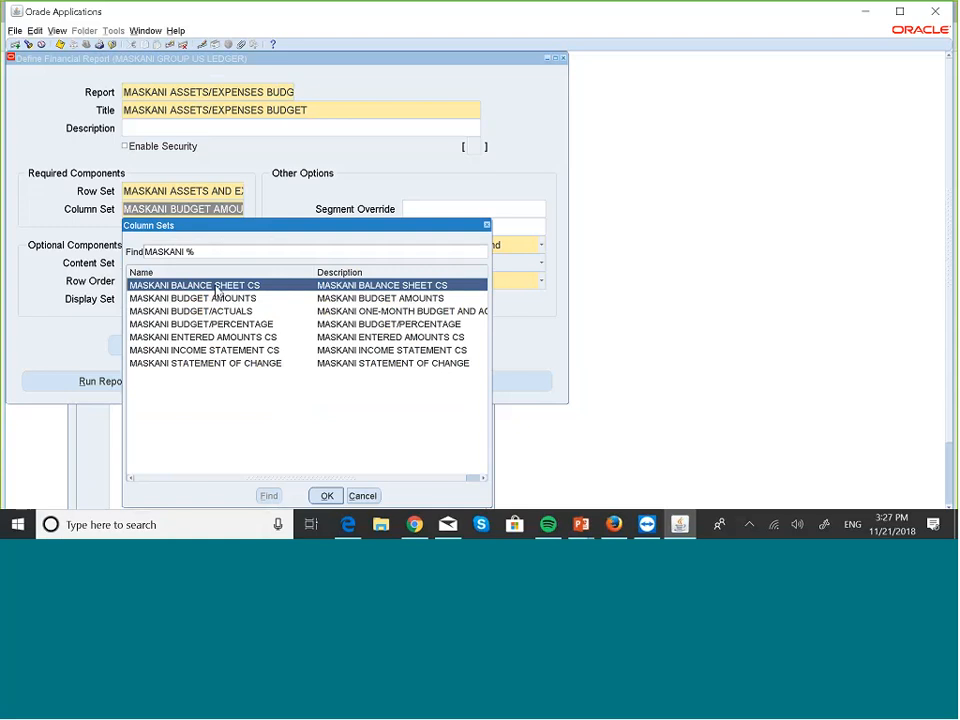
click(232, 350)
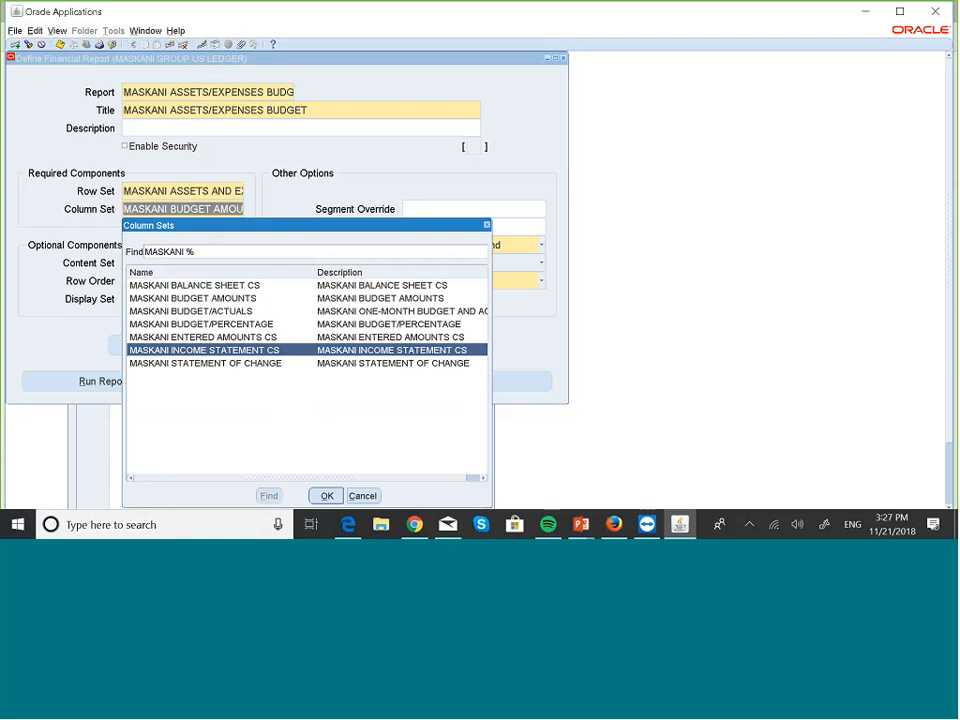
click(327, 496)
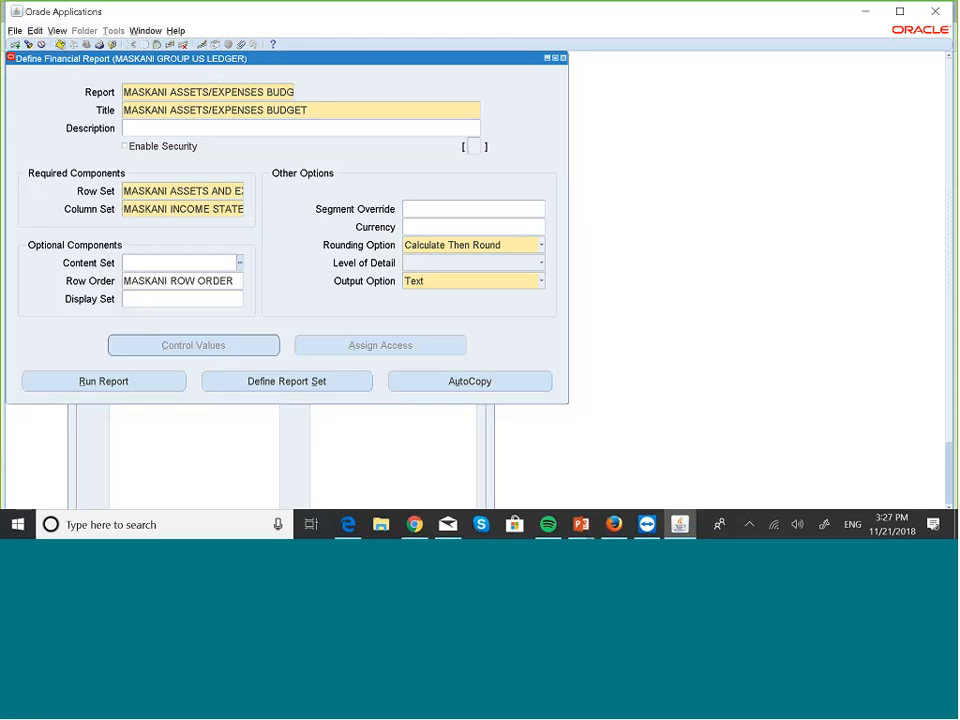
click(146, 387)
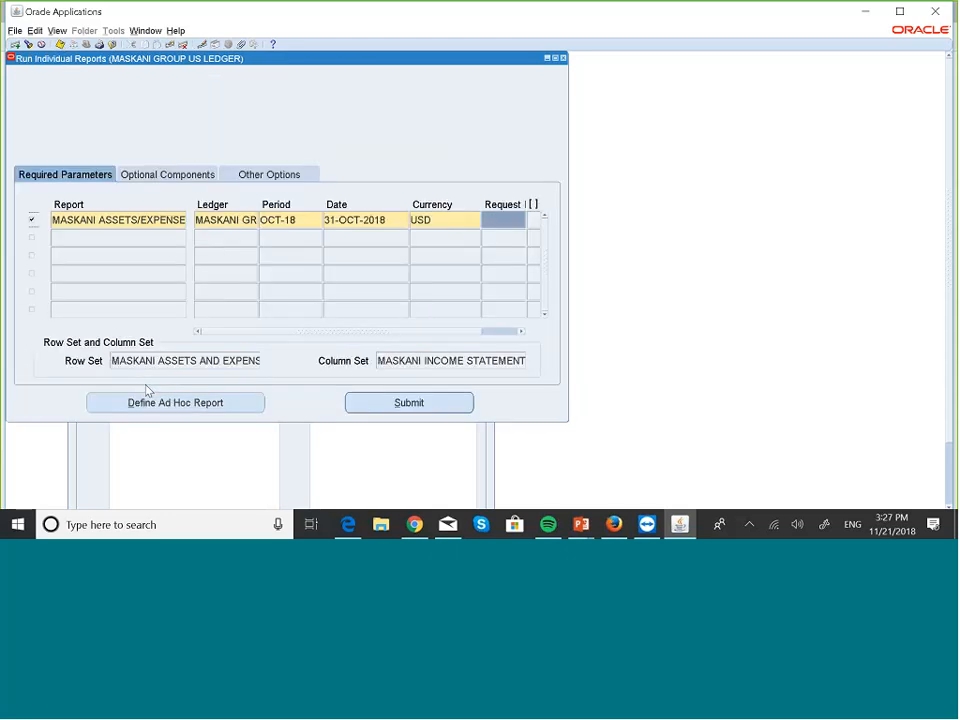
Resubmit the report for OCT-18 and look up the new request 5863019 in Find Requests.
click(452, 404)
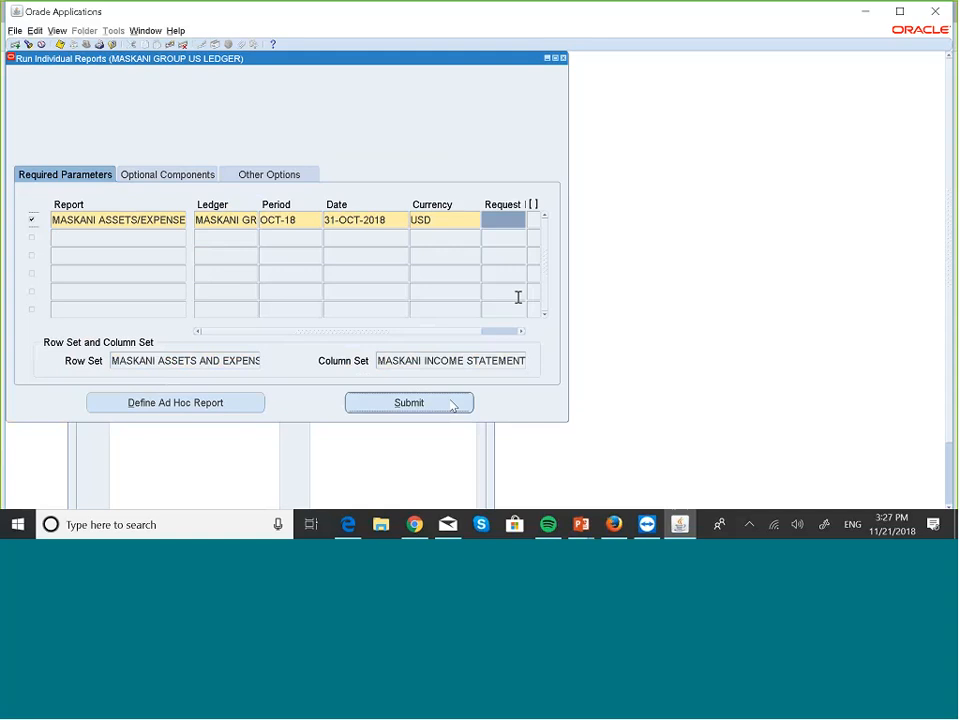
click(493, 220)
key(ctrl+c)
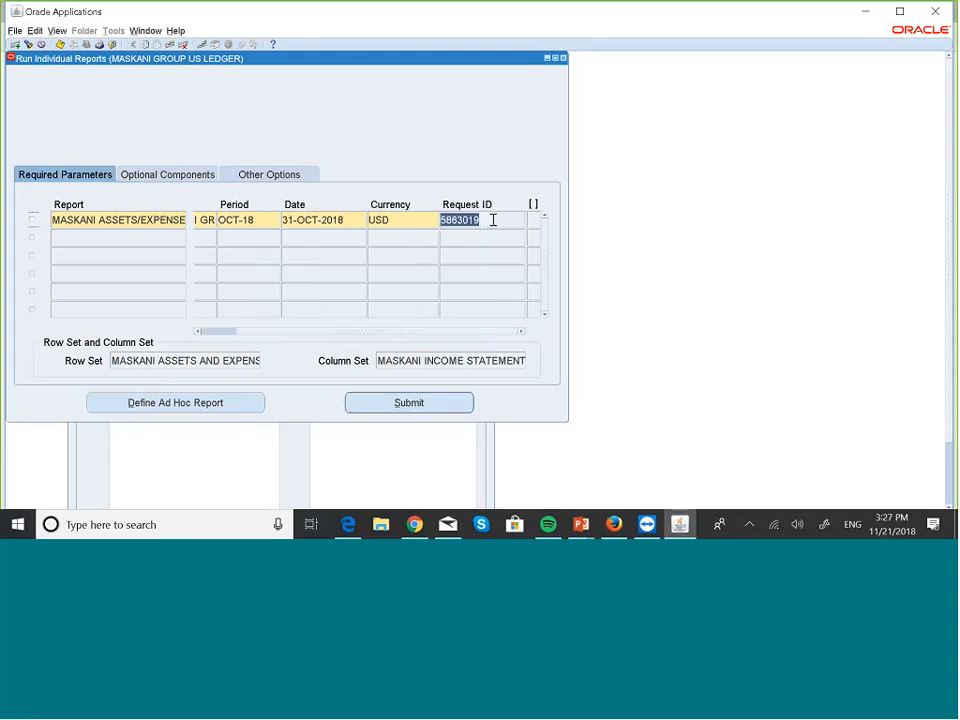
key(alt+v)
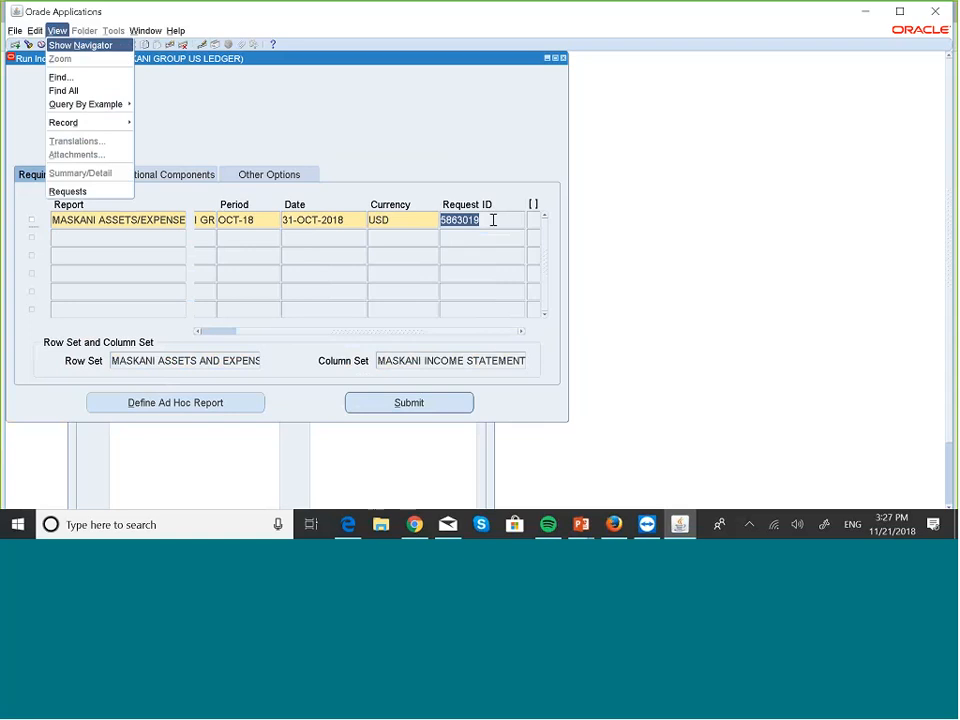
key(r)
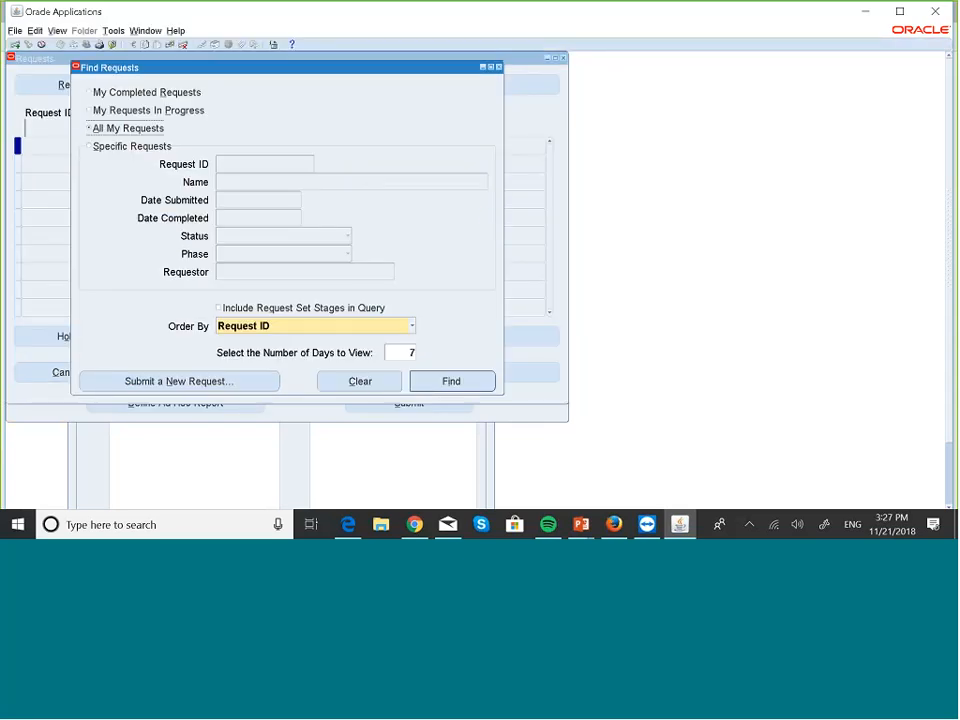
click(155, 148)
click(236, 164)
key(ctrl+v)
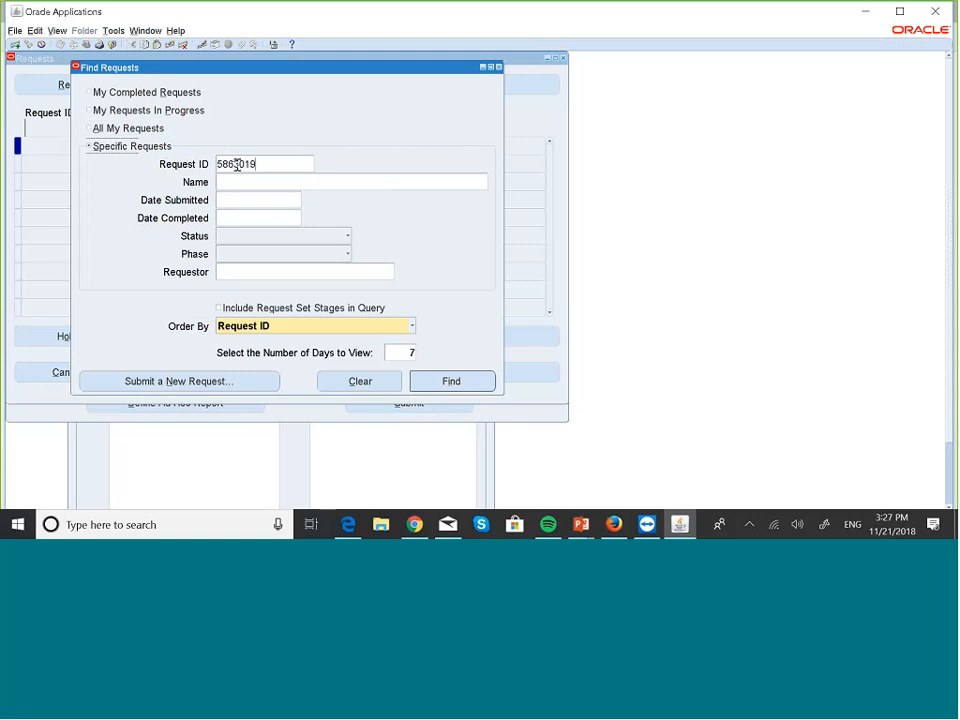
click(468, 390)
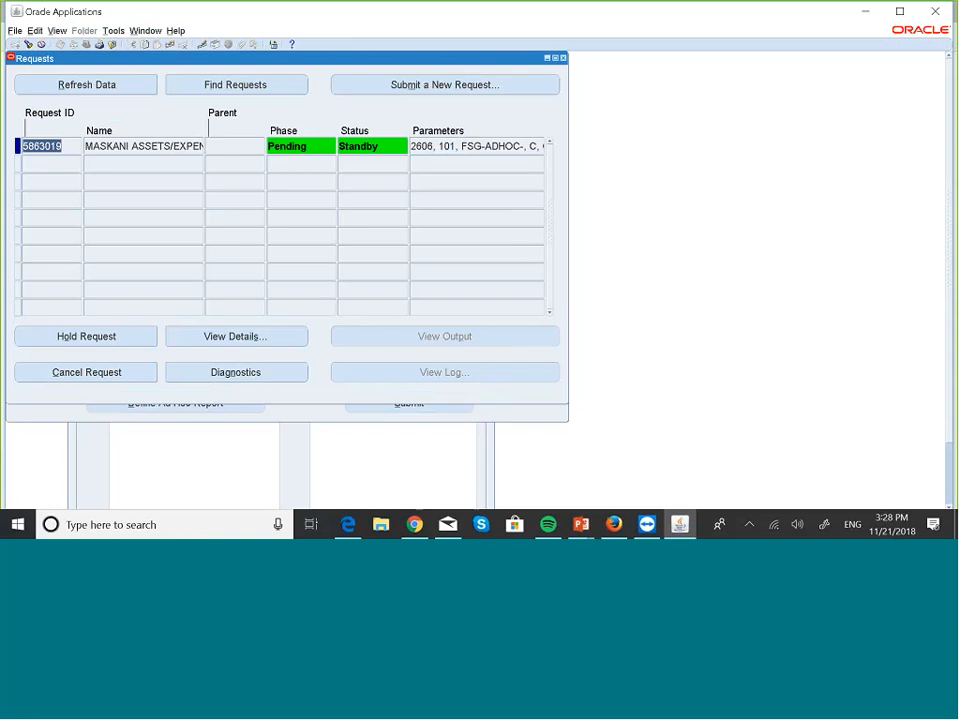
Refresh the request list until request 5863019 finishes with Normal status.
click(87, 86)
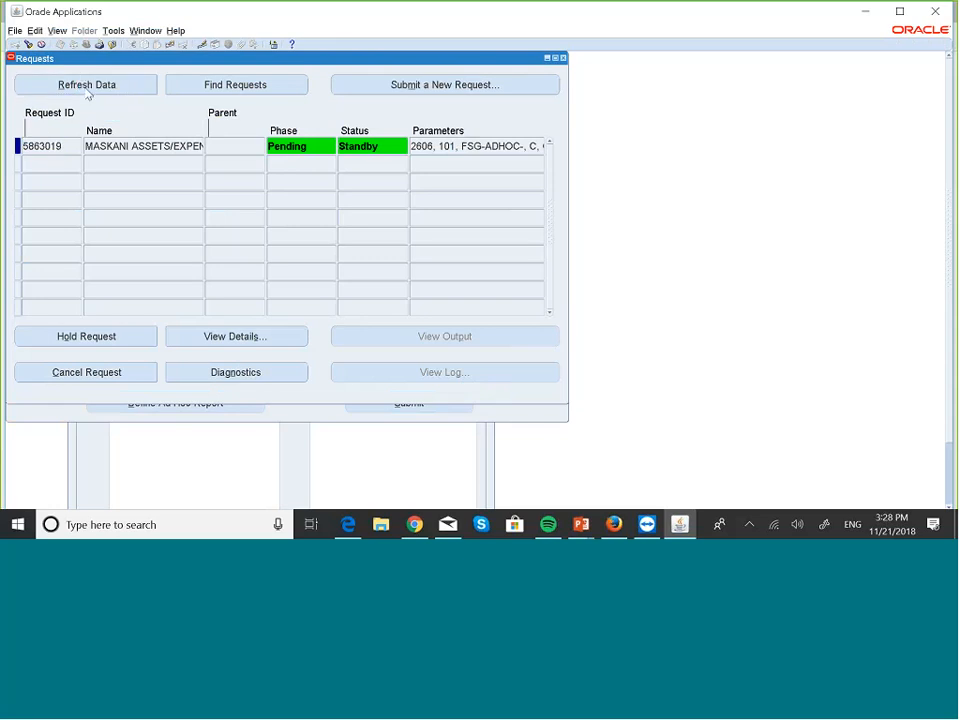
click(87, 88)
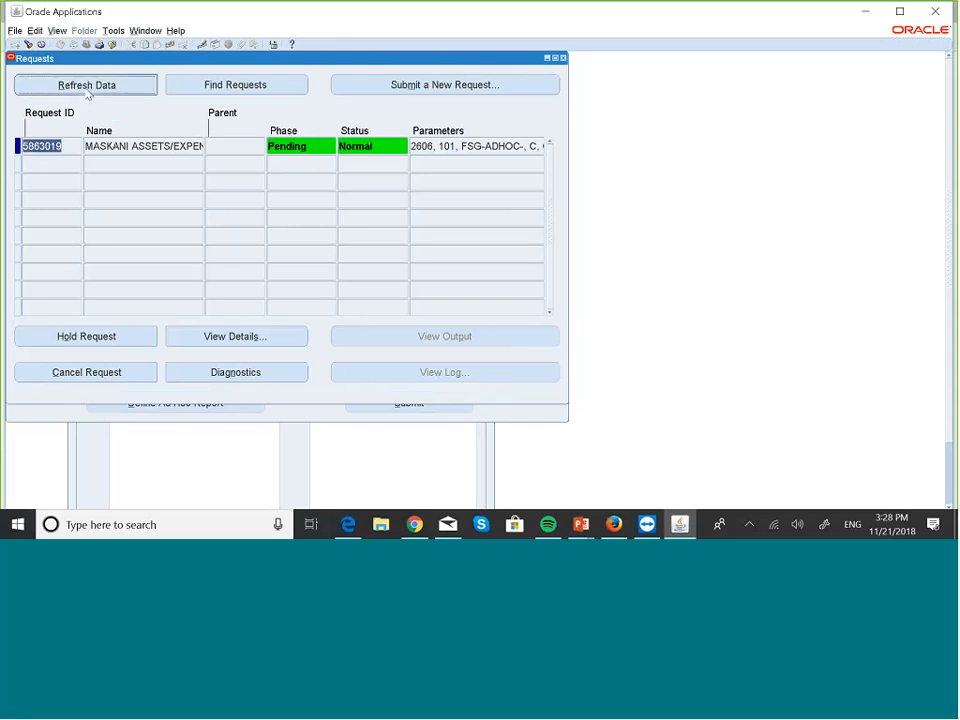
click(88, 88)
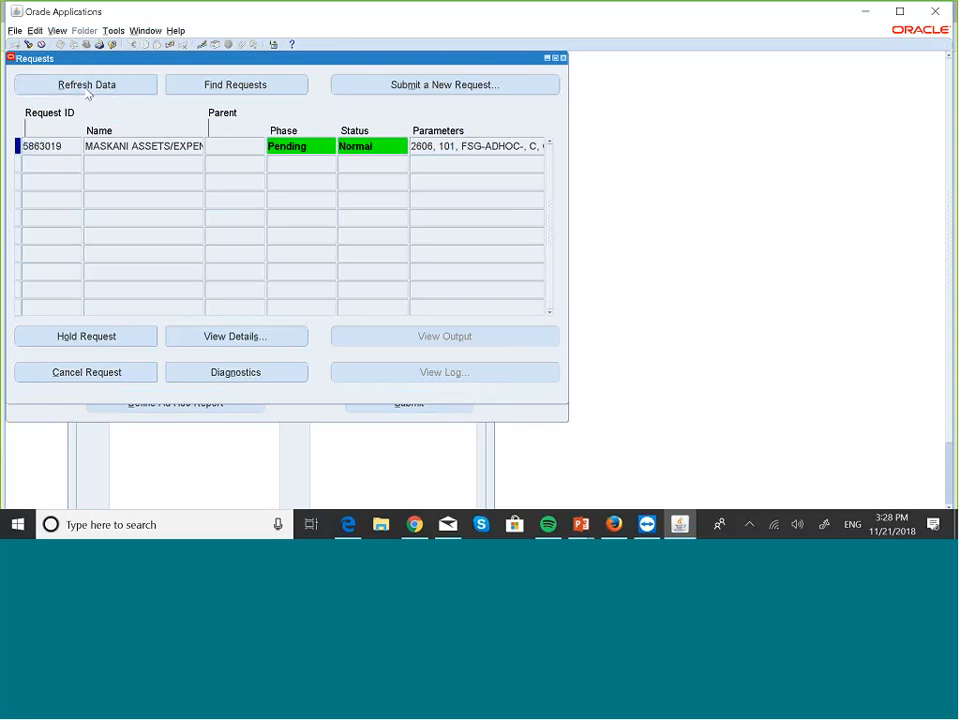
click(87, 89)
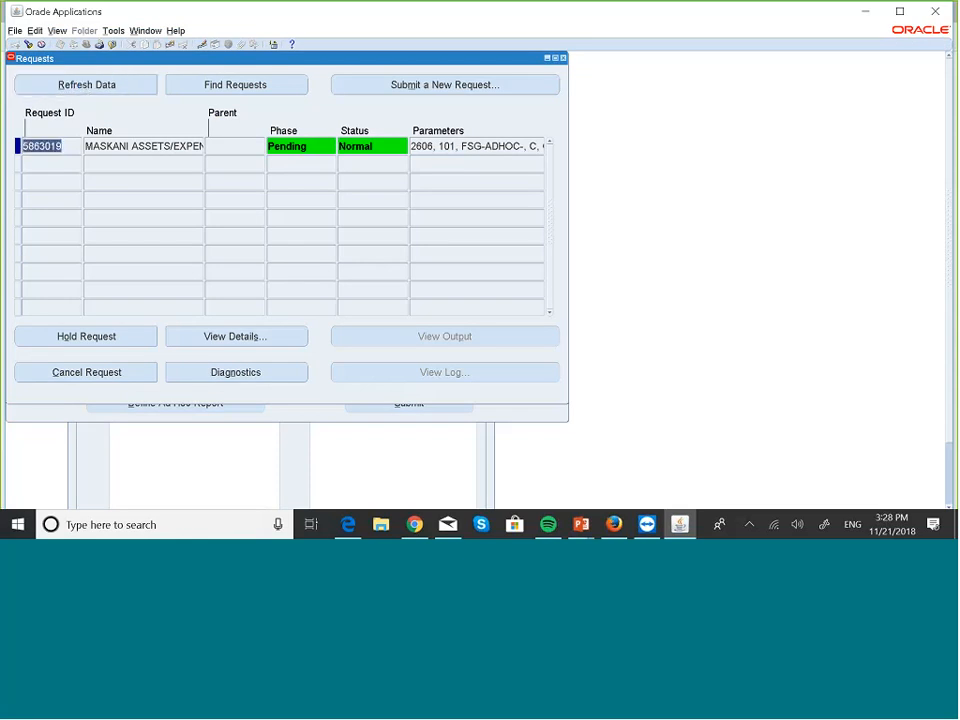
click(86, 89)
click(86, 89)
click(86, 86)
click(88, 90)
click(85, 86)
click(85, 87)
click(85, 87)
click(85, 87)
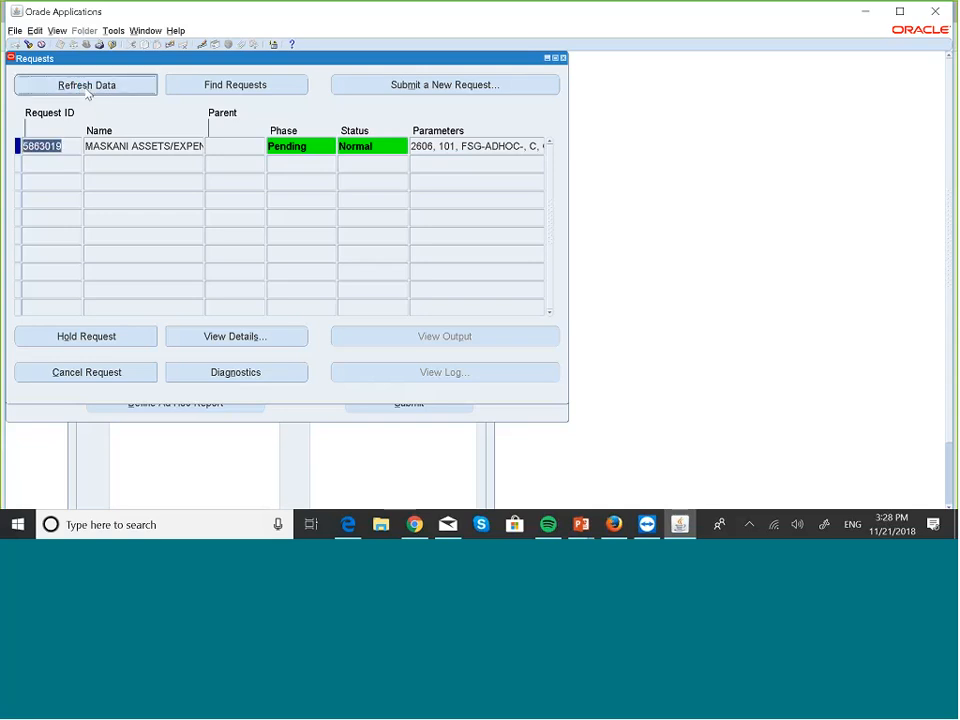
click(85, 87)
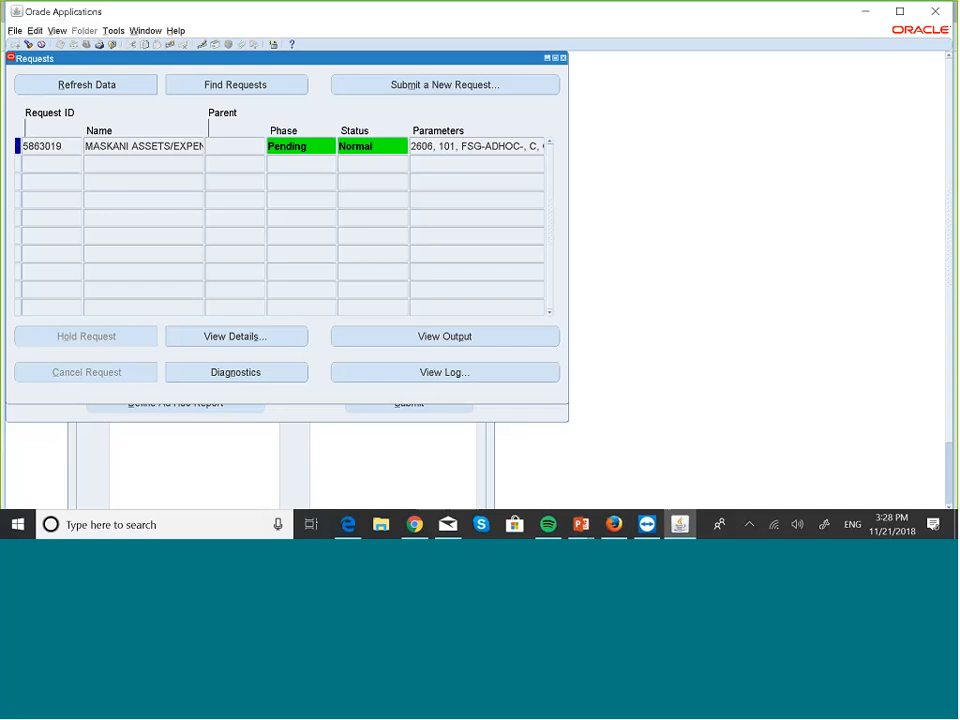
View request 5863019's output, totalling 6,147.00 for OCT-18, then close it.
click(472, 340)
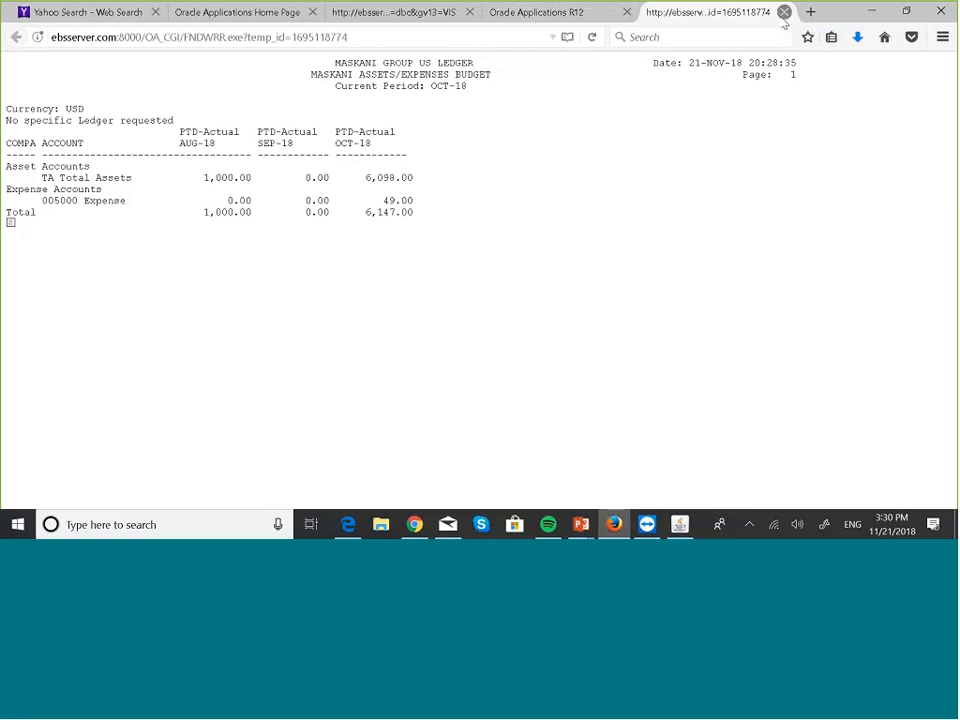
click(784, 12)
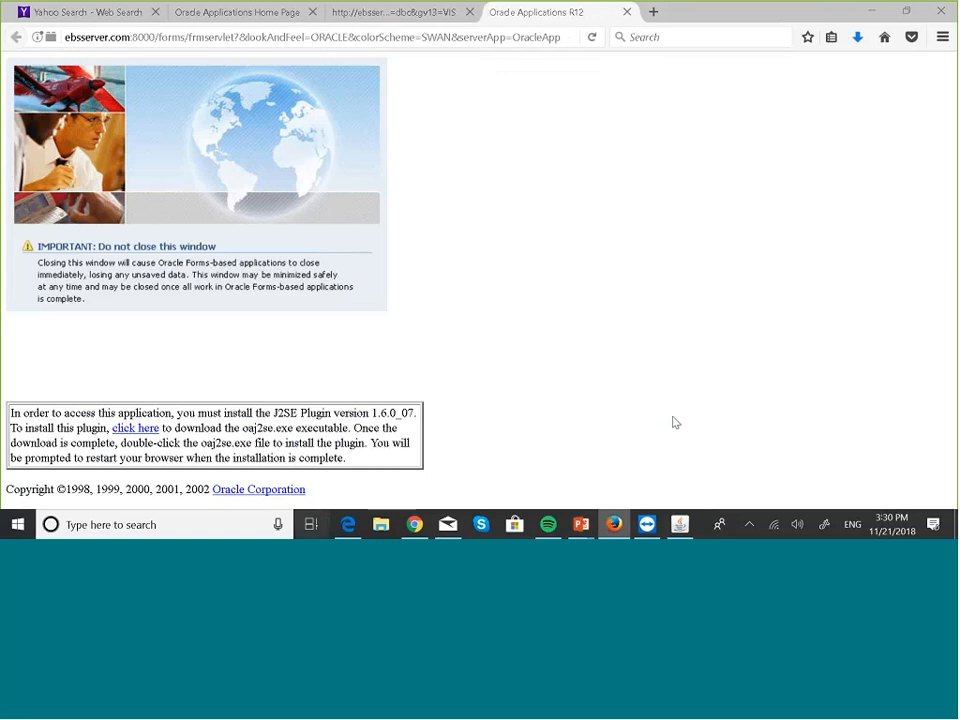
Switch to the PowerPoint slide show and advance to the FSG Report Sets slide.
key(super+Tab)
click(663, 202)
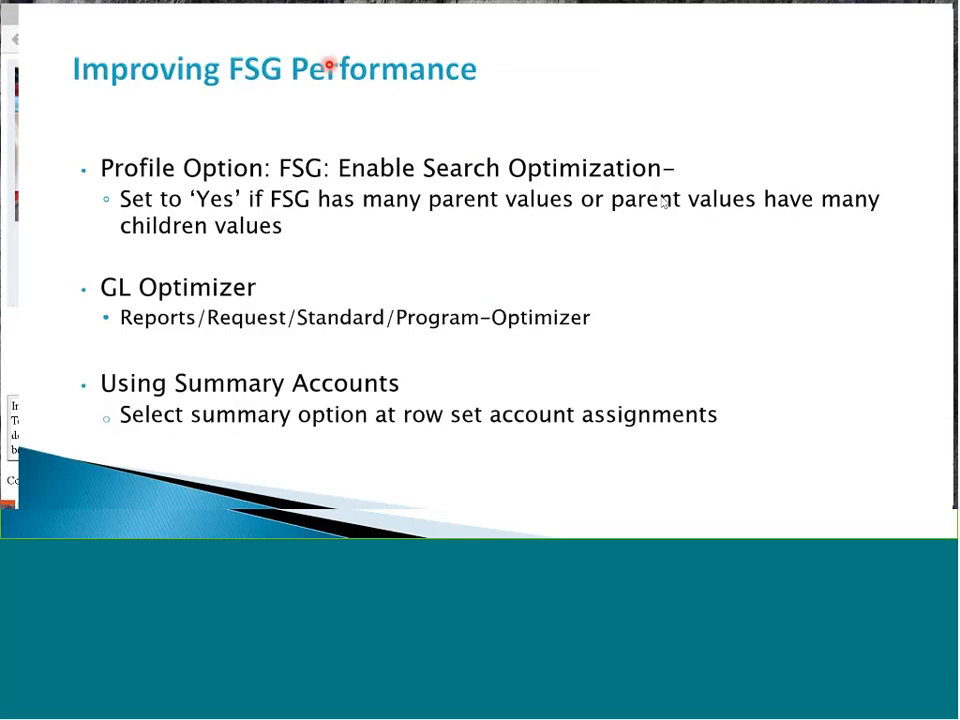
click(662, 196)
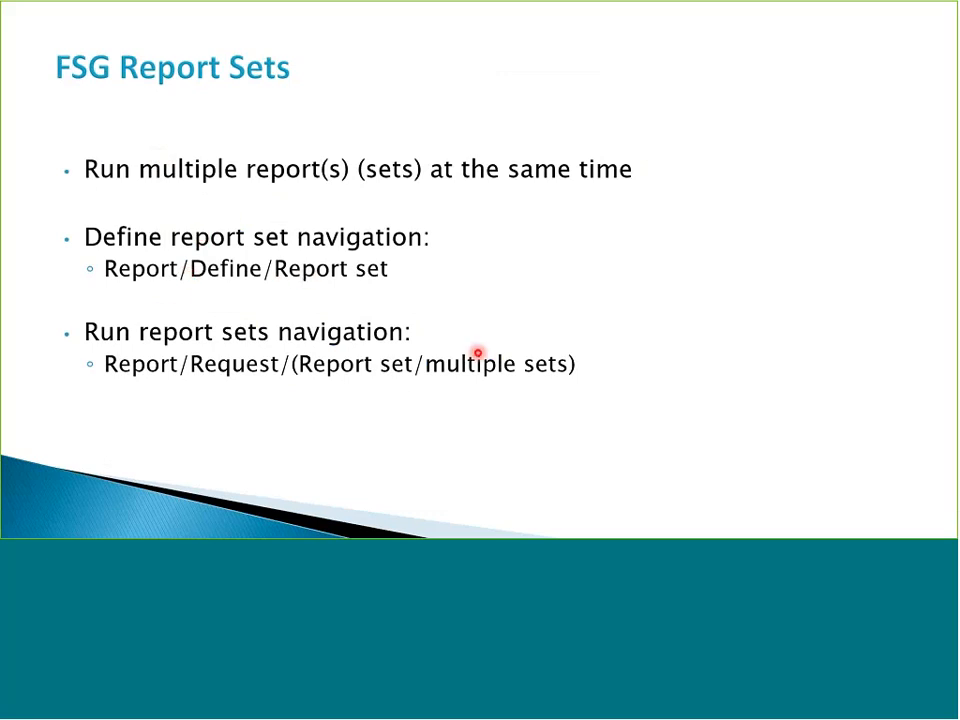
Back in Oracle, close the Requests, Run Individual Reports and Define Financial Report windows.
key(super+Tab)
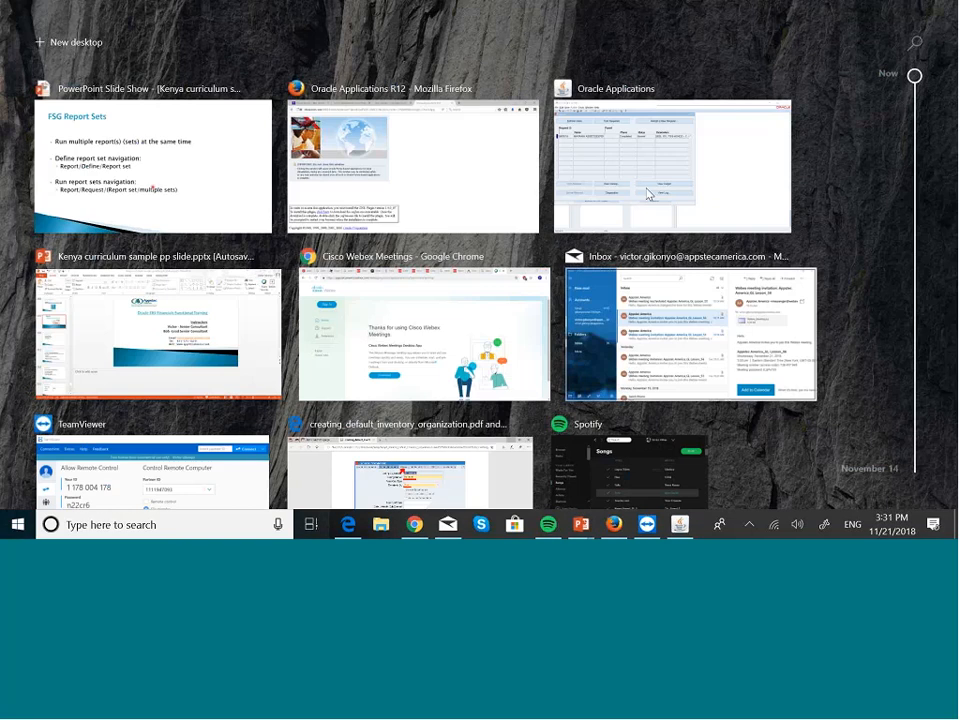
click(631, 174)
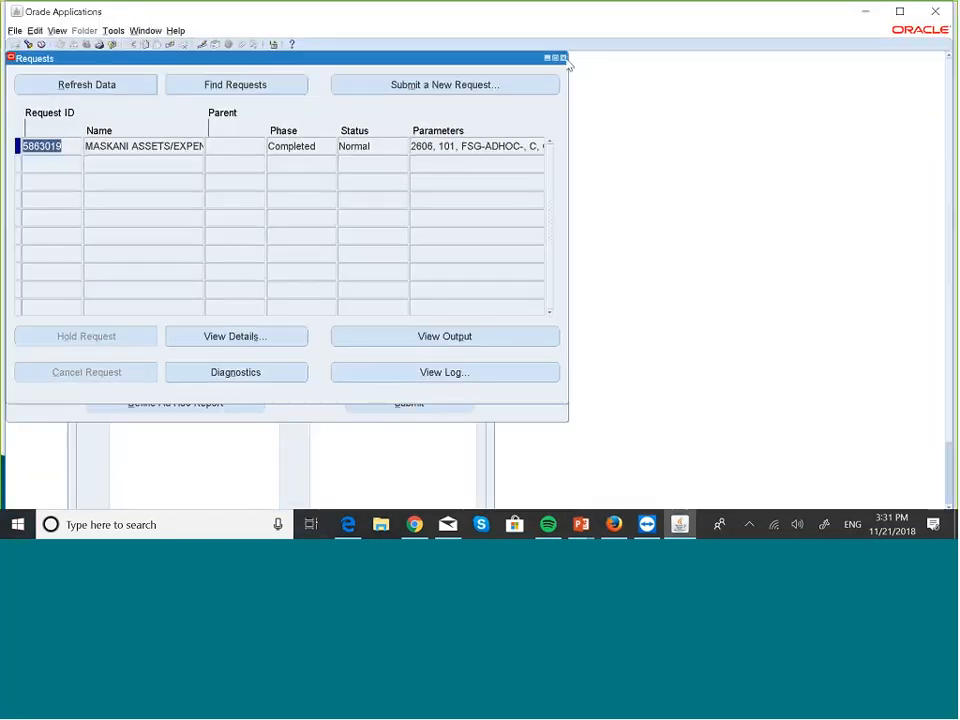
click(564, 59)
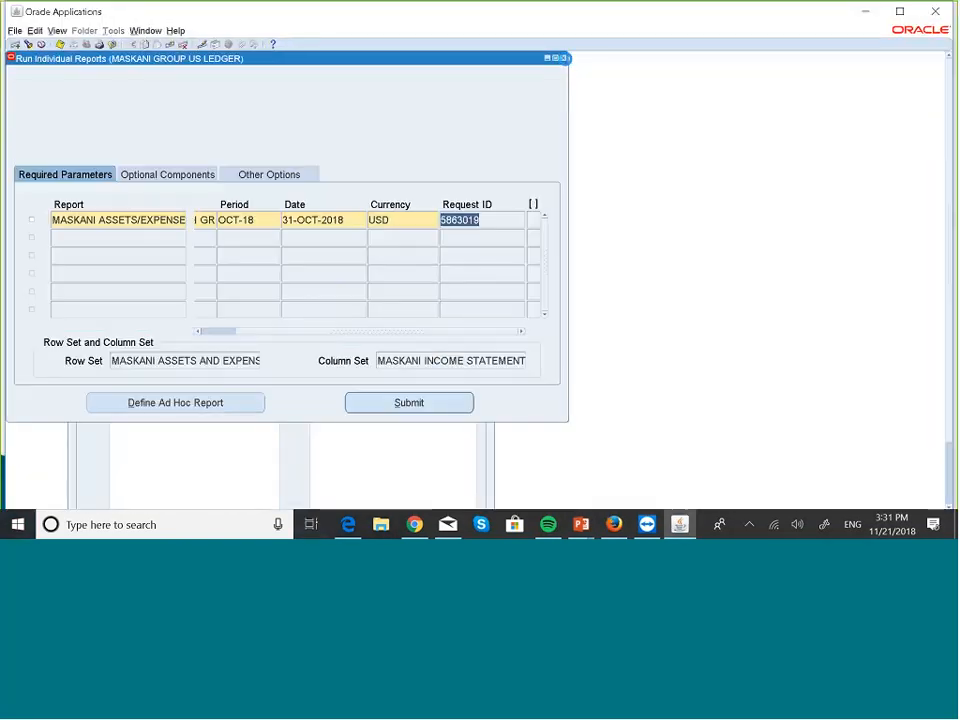
click(564, 59)
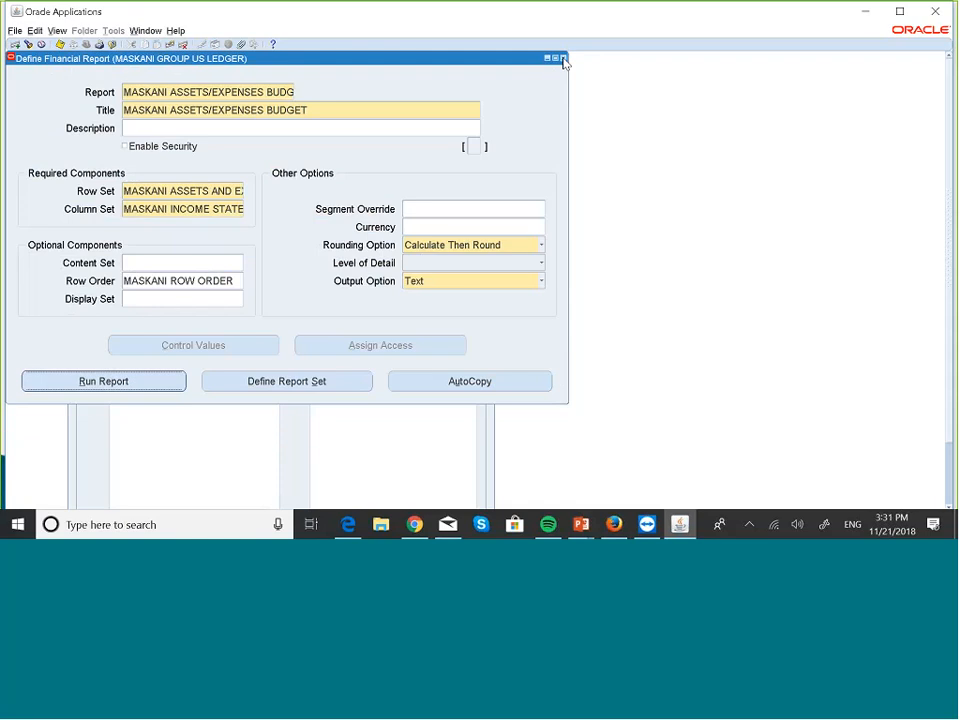
click(564, 59)
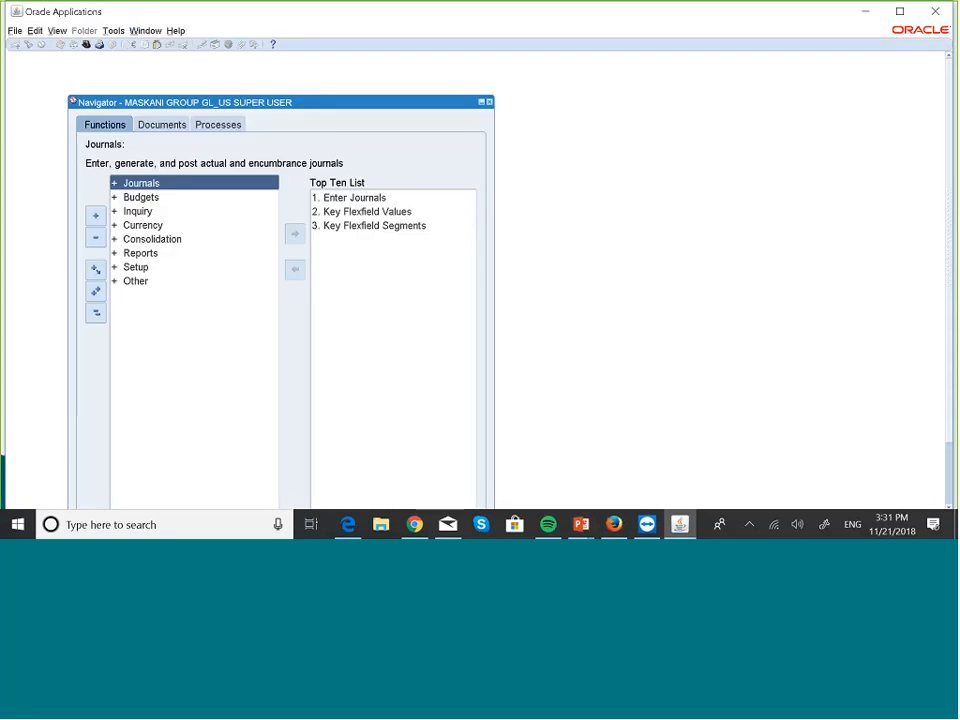
Open the Report Set definition form under Reports > Define in the Navigator.
key(Down)
key(Down)
key(Down)
key(Down)
key(Down)
key(Right)
key(Down)
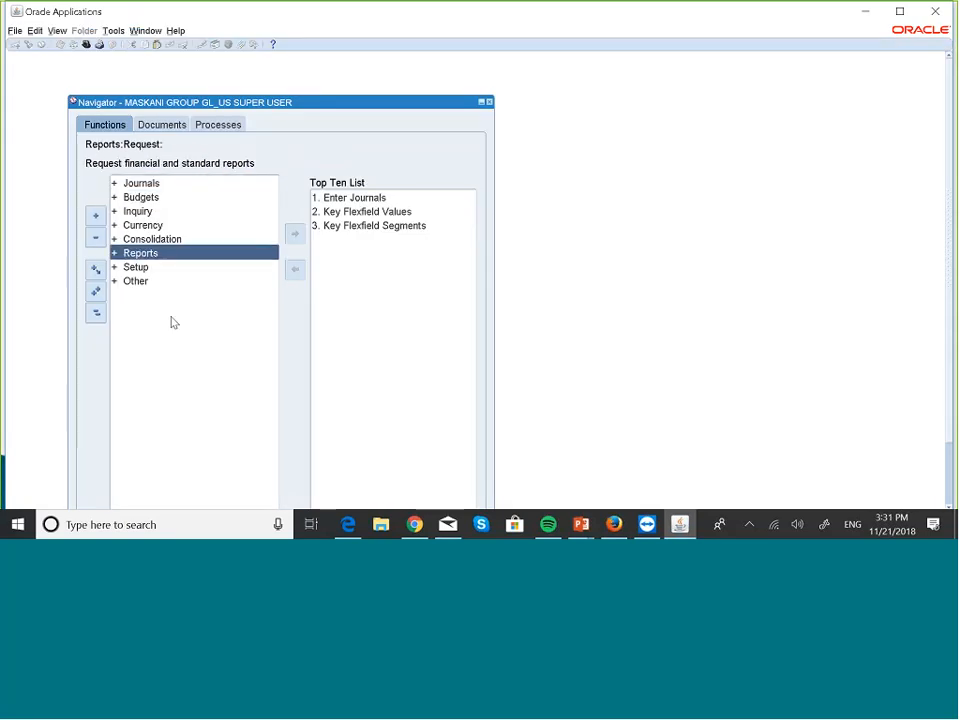
key(Down)
key(Right)
key(Down)
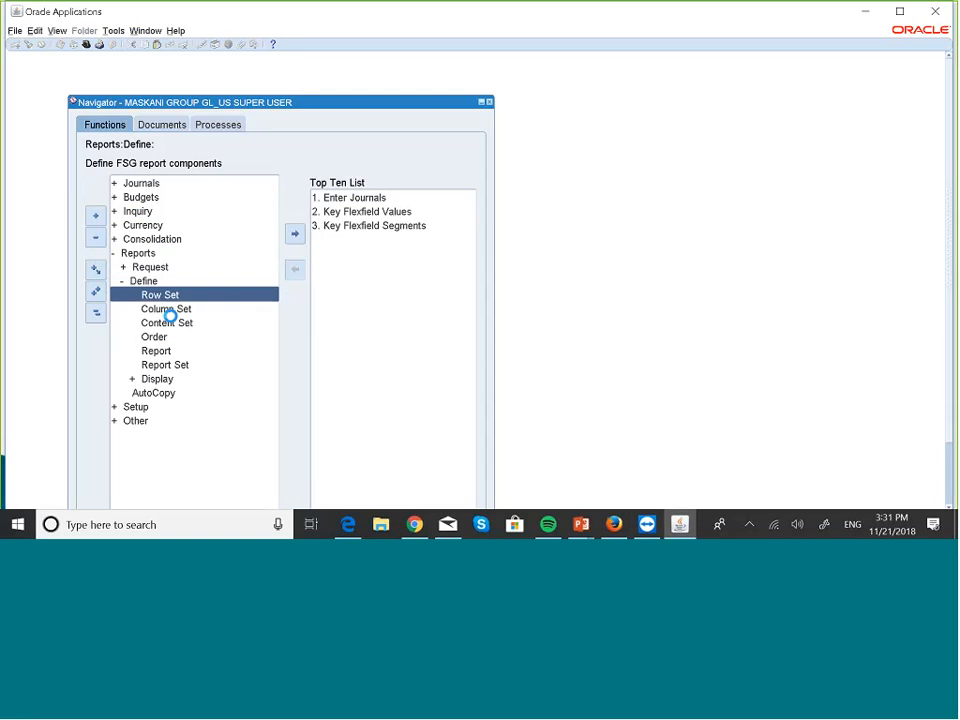
key(Down)
key(Down)
key(Down)
key(Down)
key(Down)
key(Down)
key(Return)
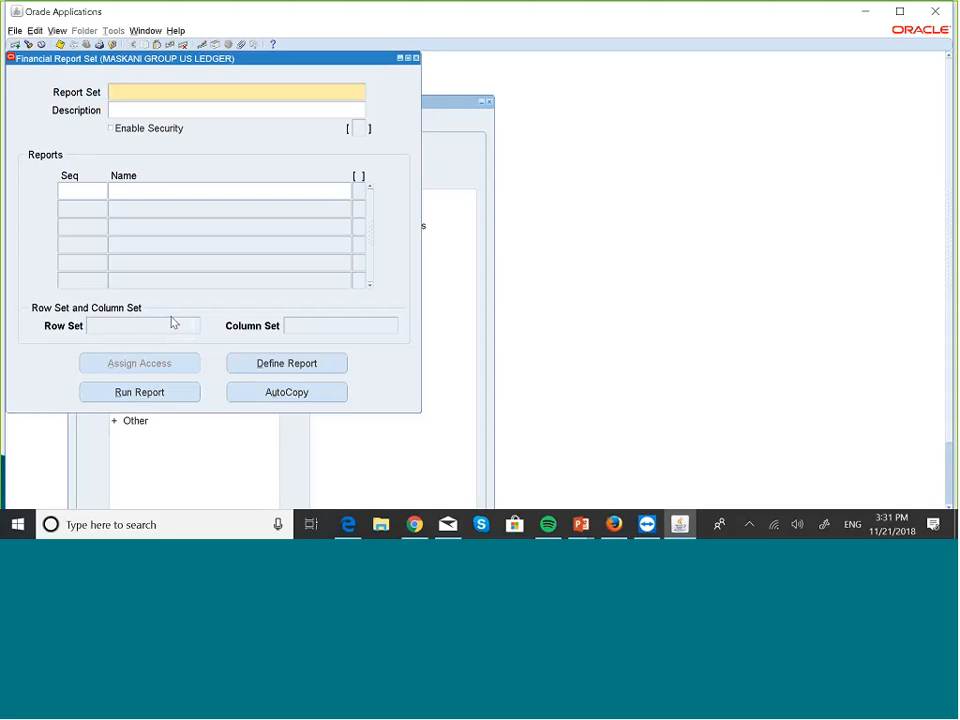
Name the set MASKANI END MONTH REPORTS, reuse the name as description, and enter sequence 10.
text(MASKANI END MONT)
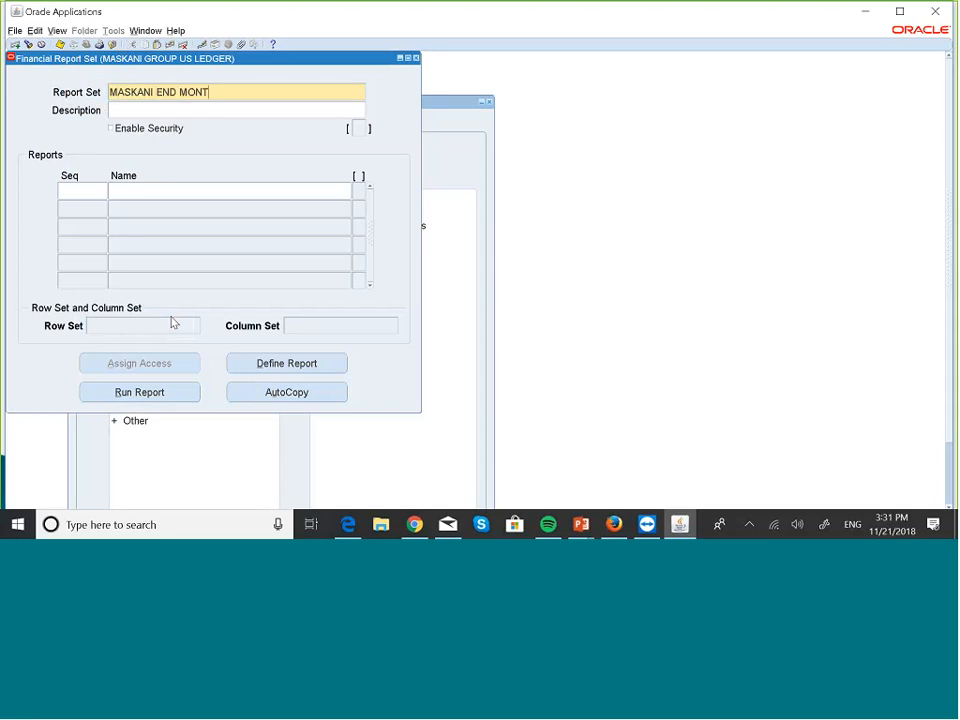
text(H REPORTS)
triple_click(285, 96)
key(ctrl+c)
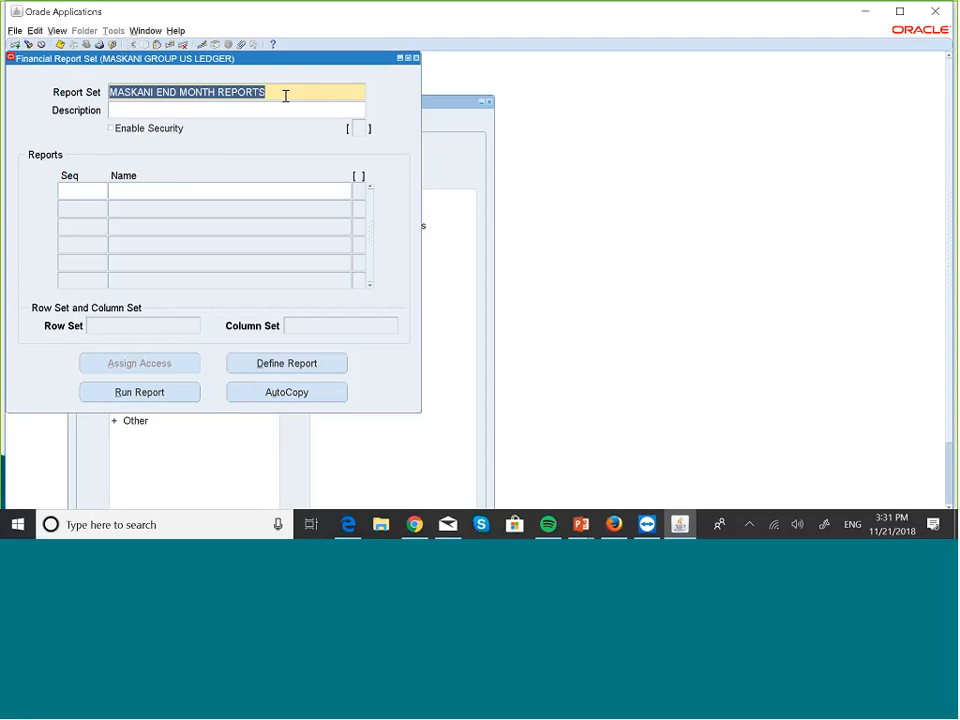
click(241, 112)
key(ctrl+v)
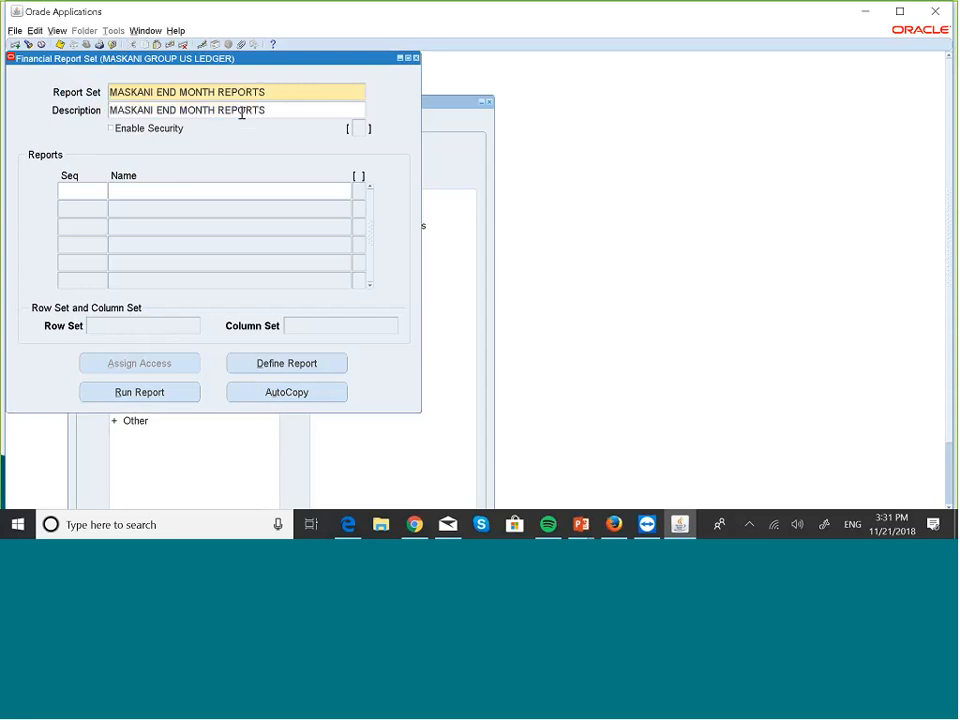
click(88, 193)
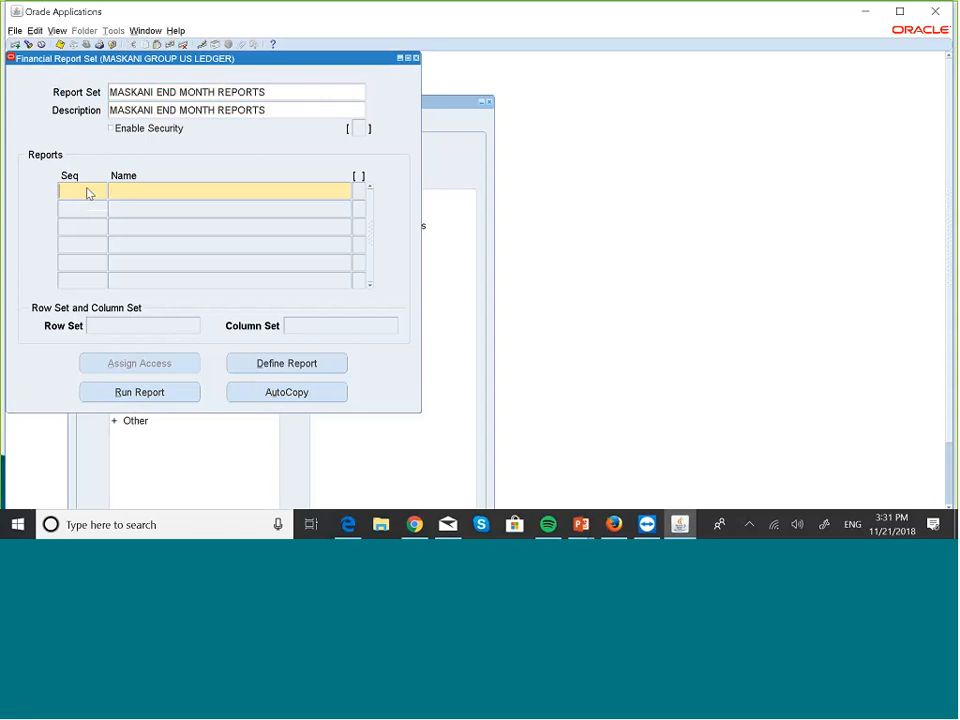
text(10)
Add MASKANI GROUP BALANCE SHEET as the report at sequence 10.
click(138, 196)
click(348, 191)
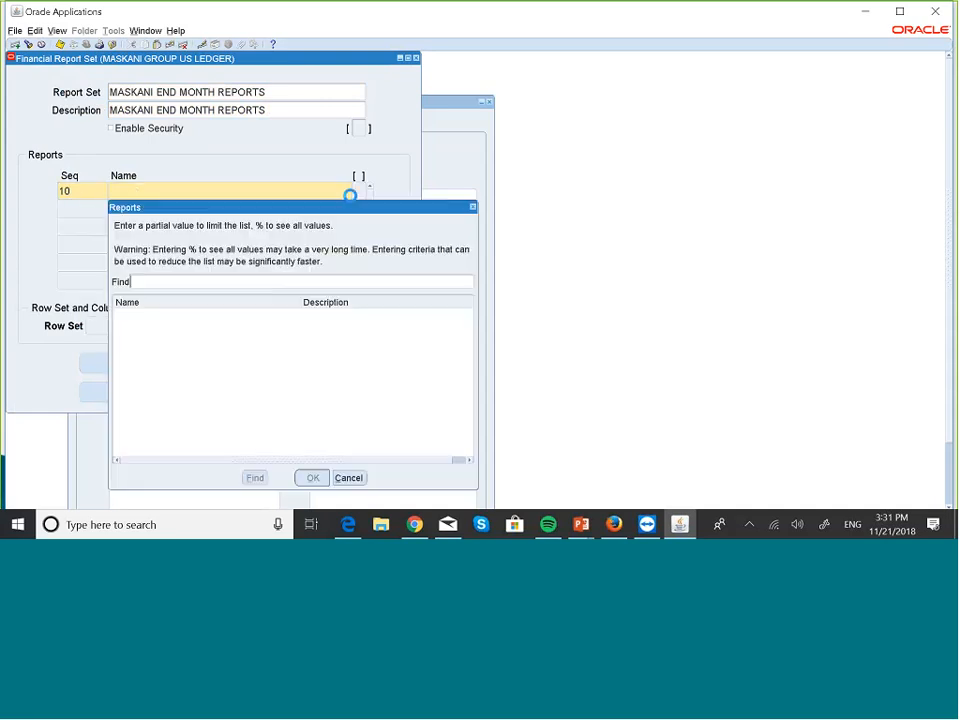
text(M)
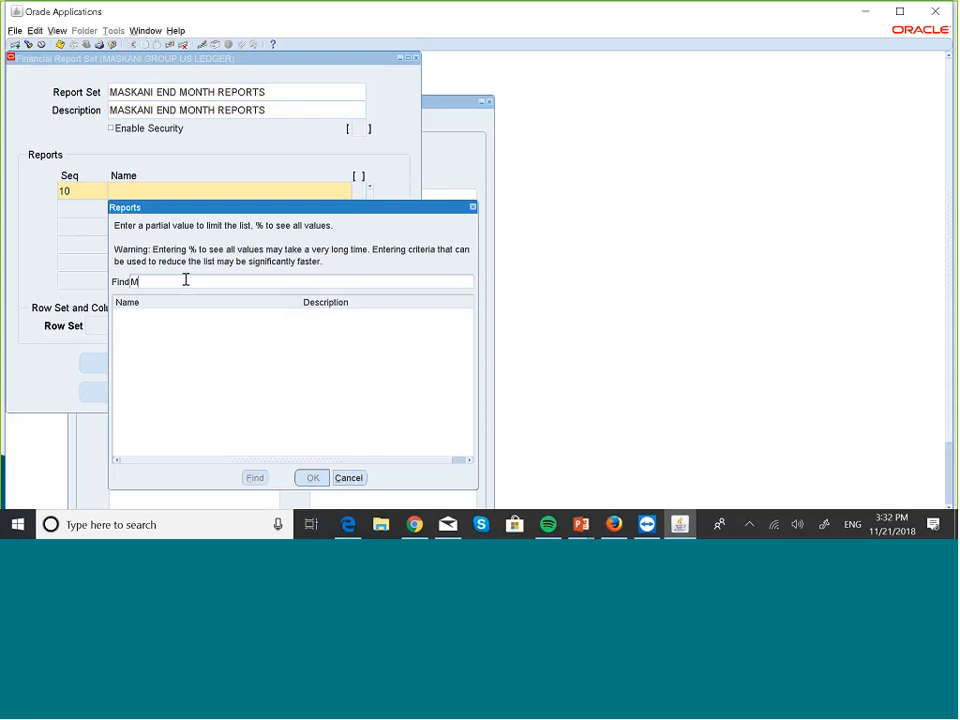
text(ASKANI)
click(257, 477)
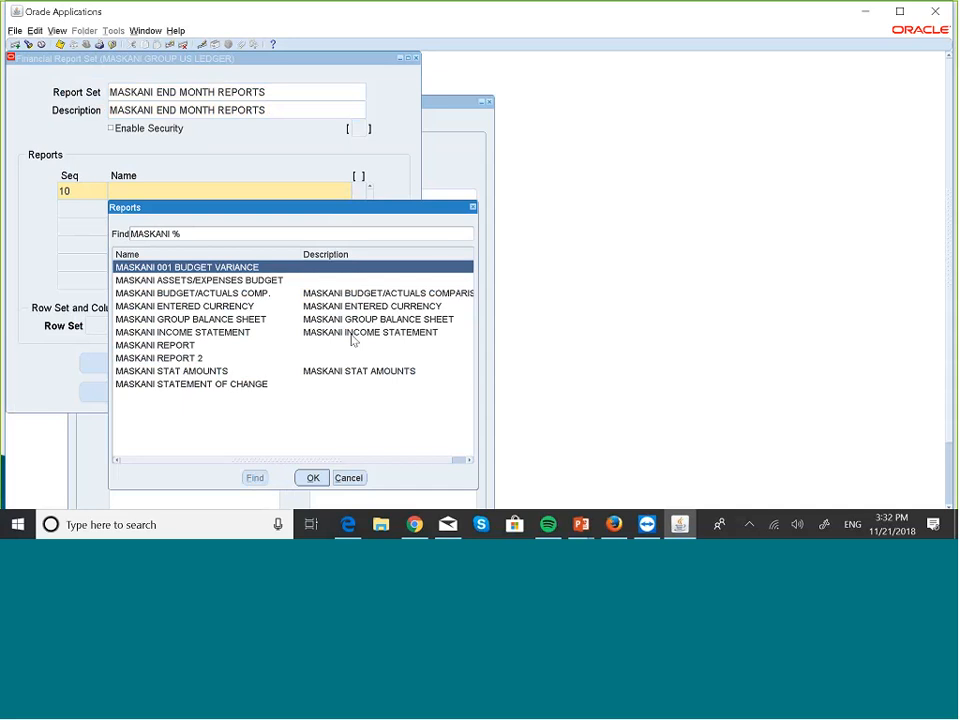
click(205, 320)
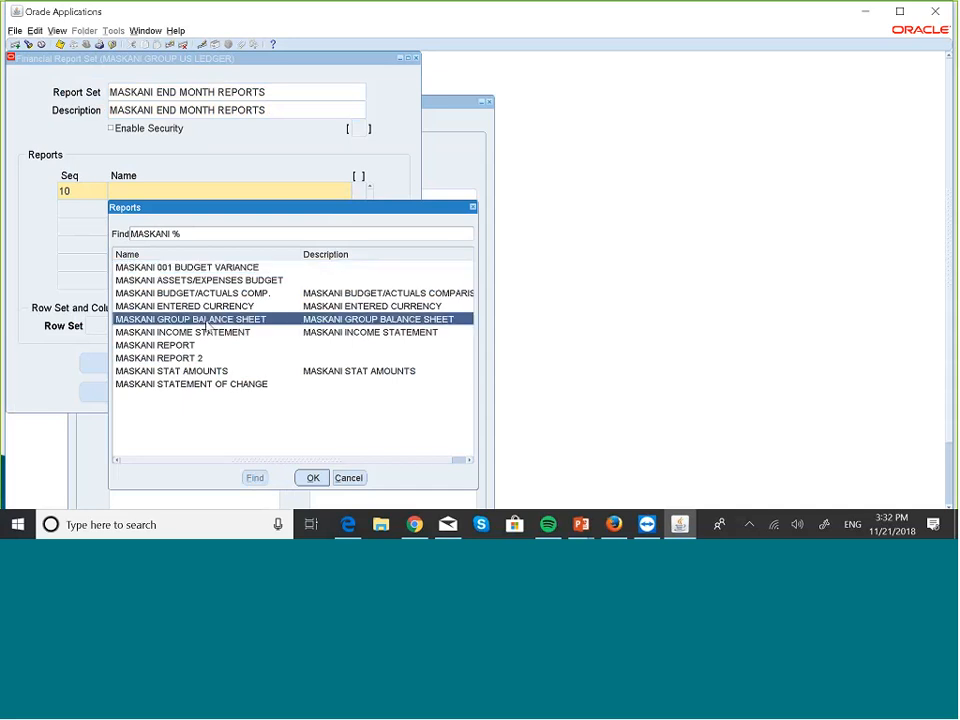
click(313, 478)
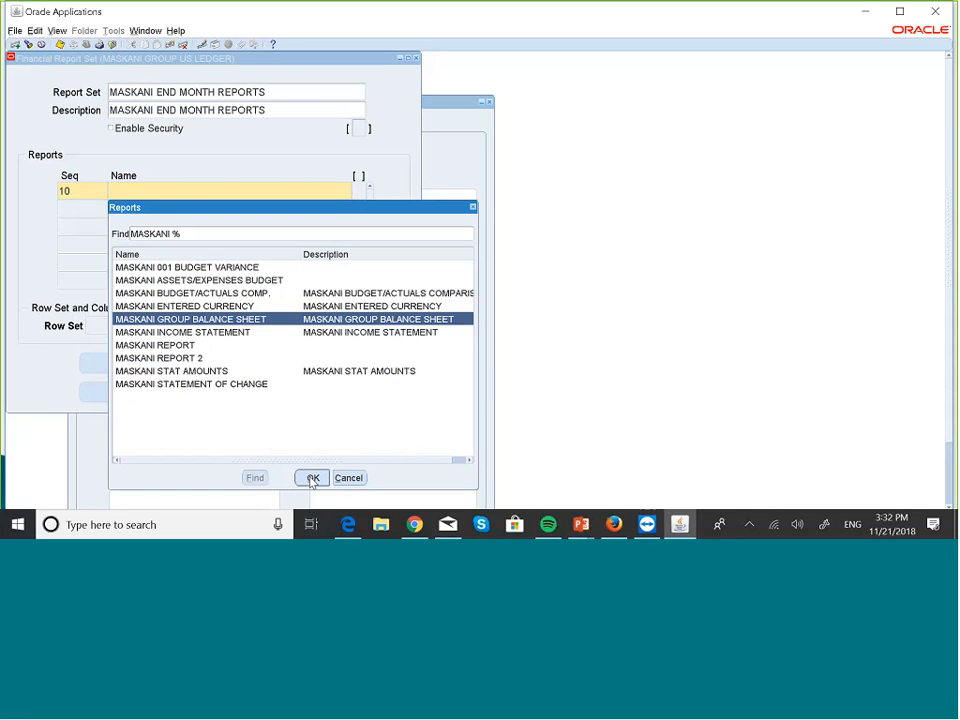
Add MASKANI INCOME STATEMENT as the report at sequence 20.
text(20)
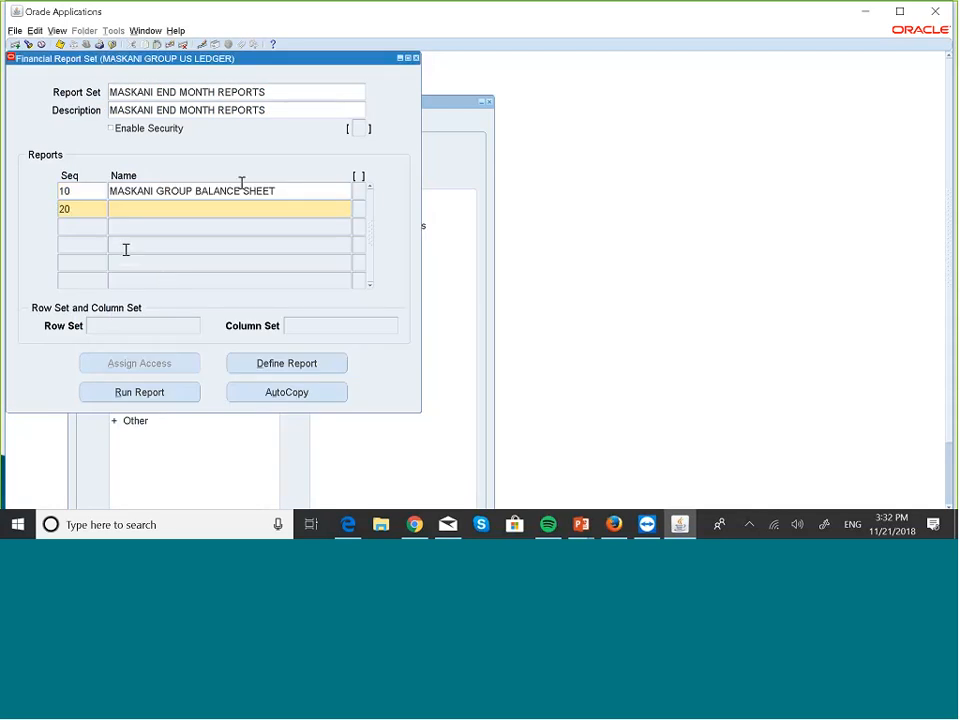
click(133, 209)
text(MAS)
key(Tab)
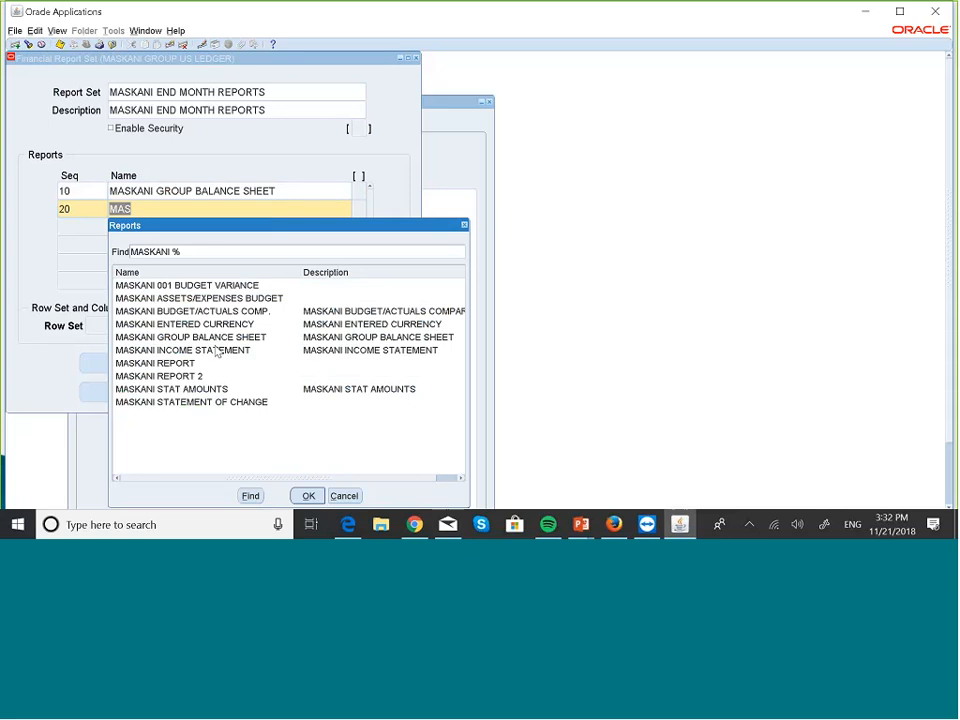
click(216, 351)
click(307, 495)
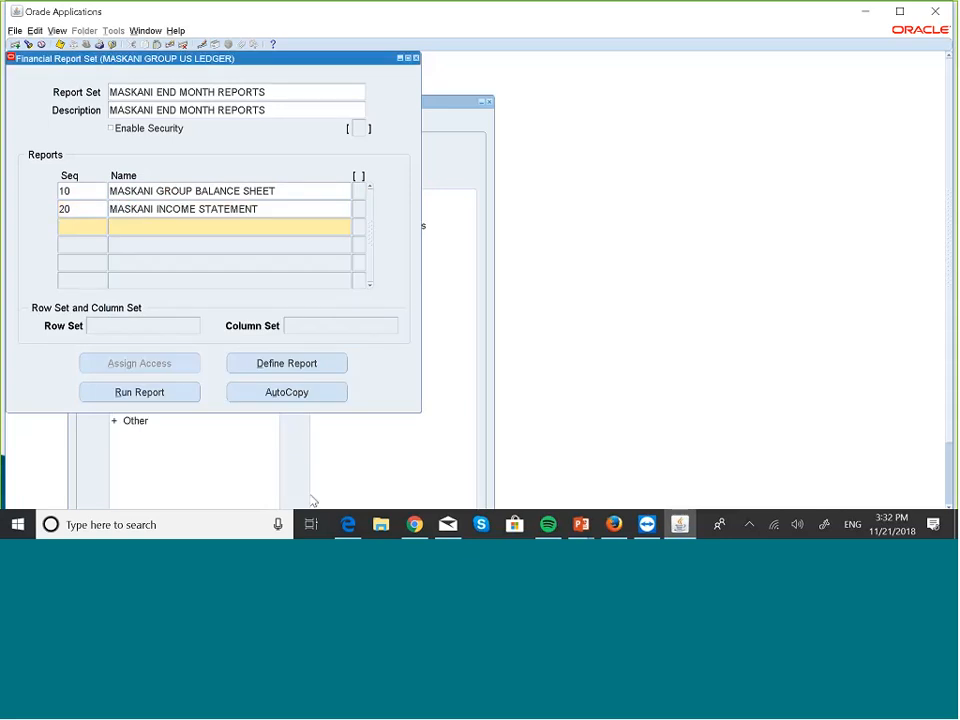
click(285, 210)
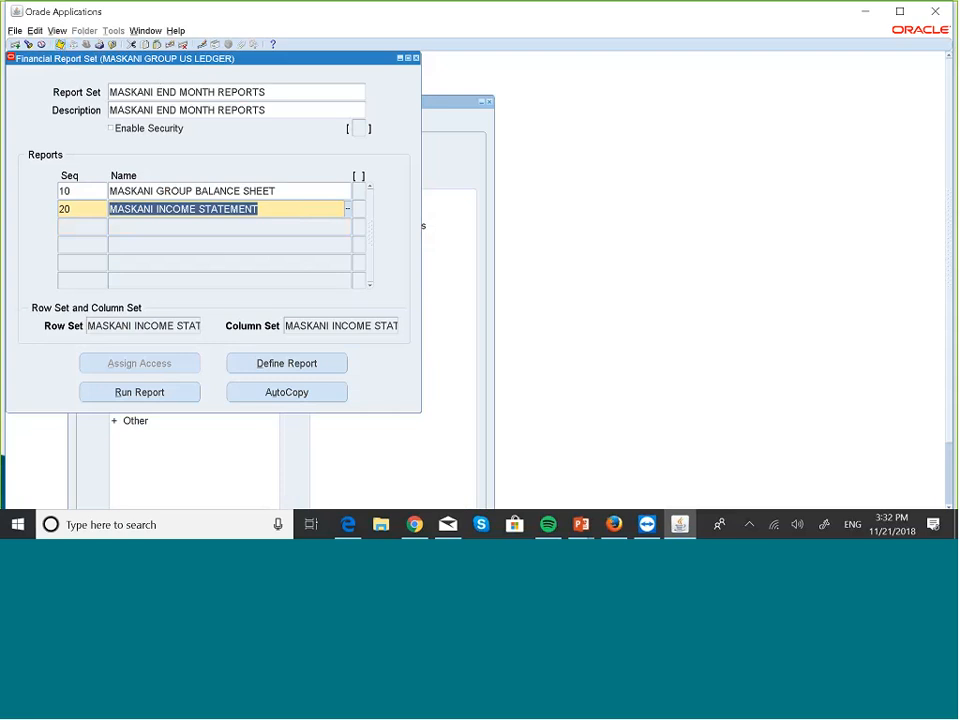
Close the Report Set window and choose Single Report Set under Reports > Request > Financial.
click(416, 58)
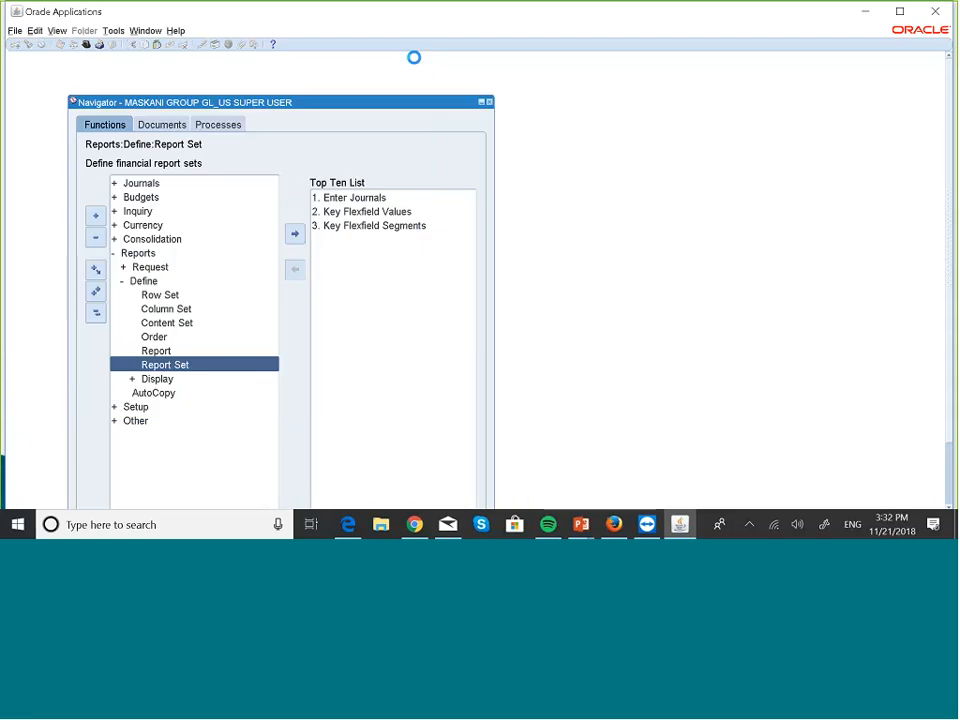
click(98, 314)
double_click(137, 253)
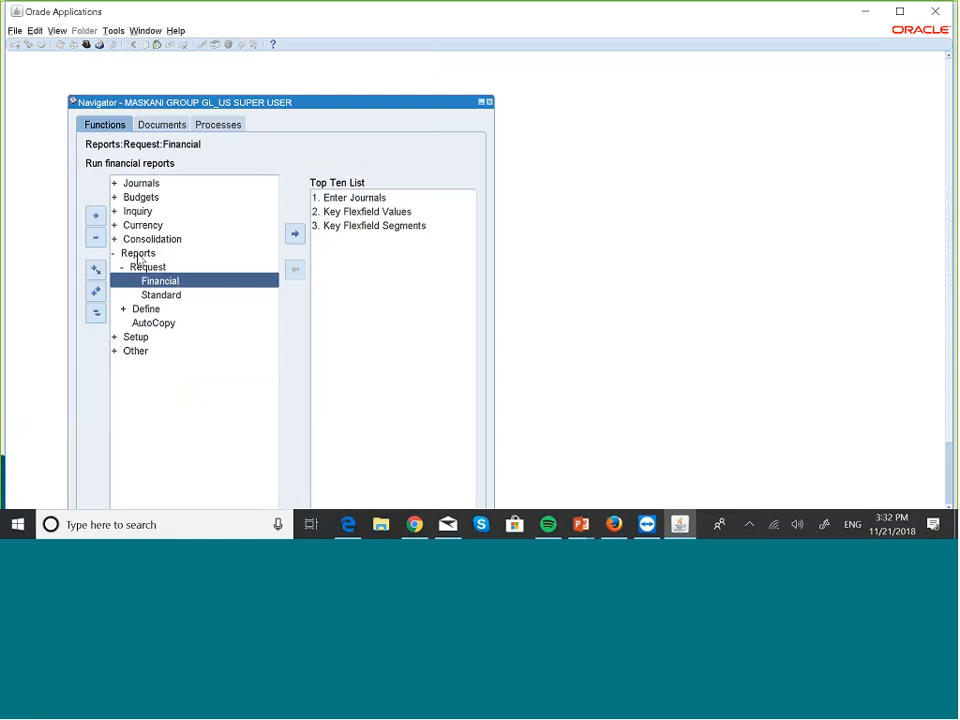
key(Return)
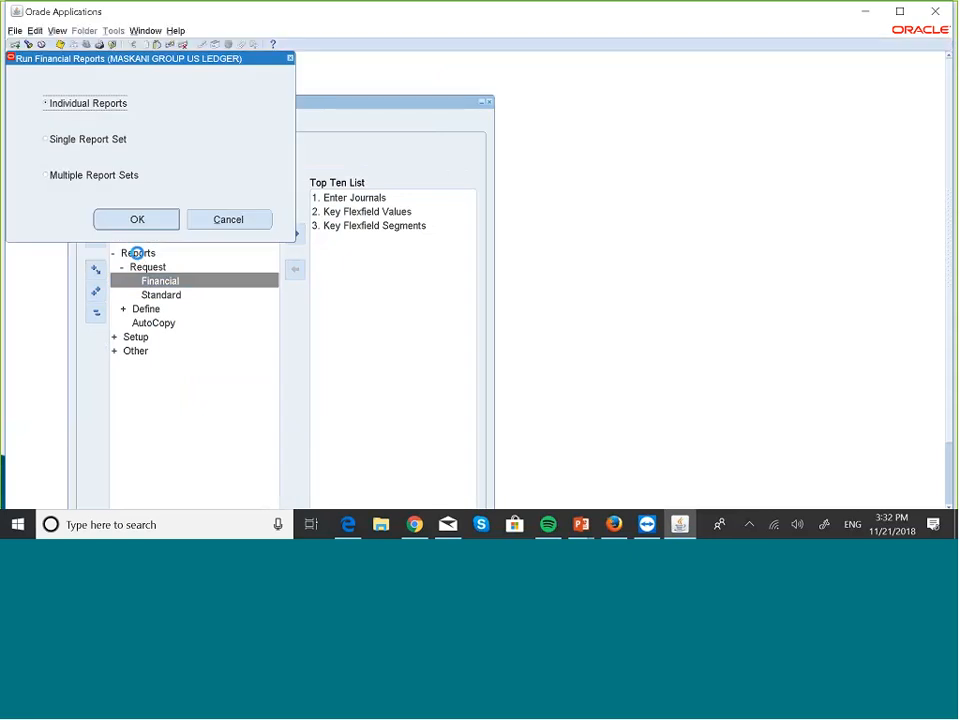
click(46, 139)
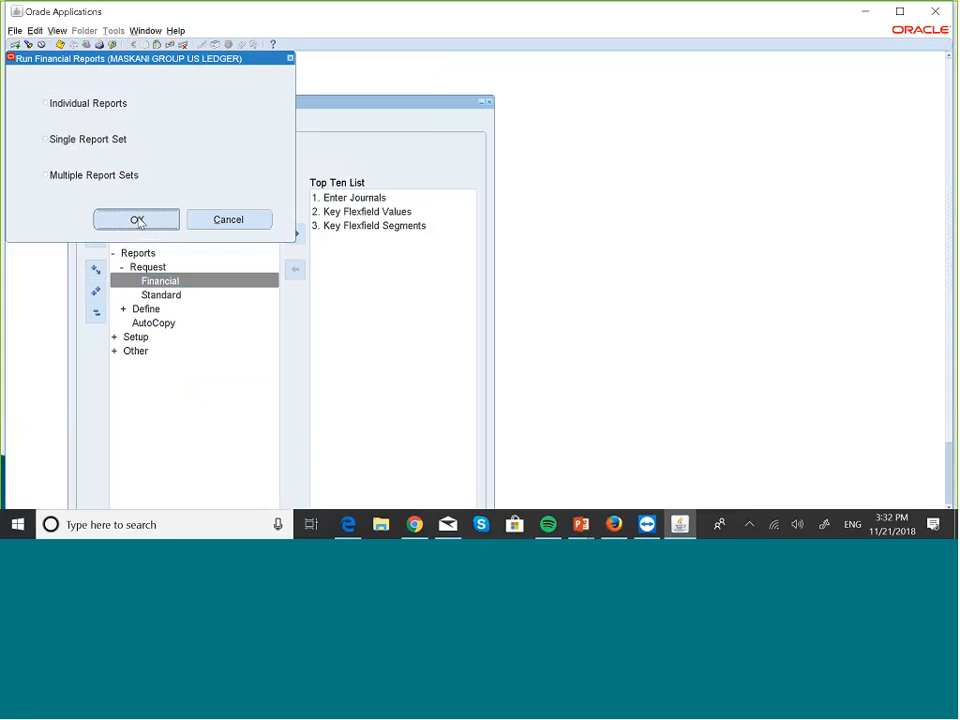
click(135, 217)
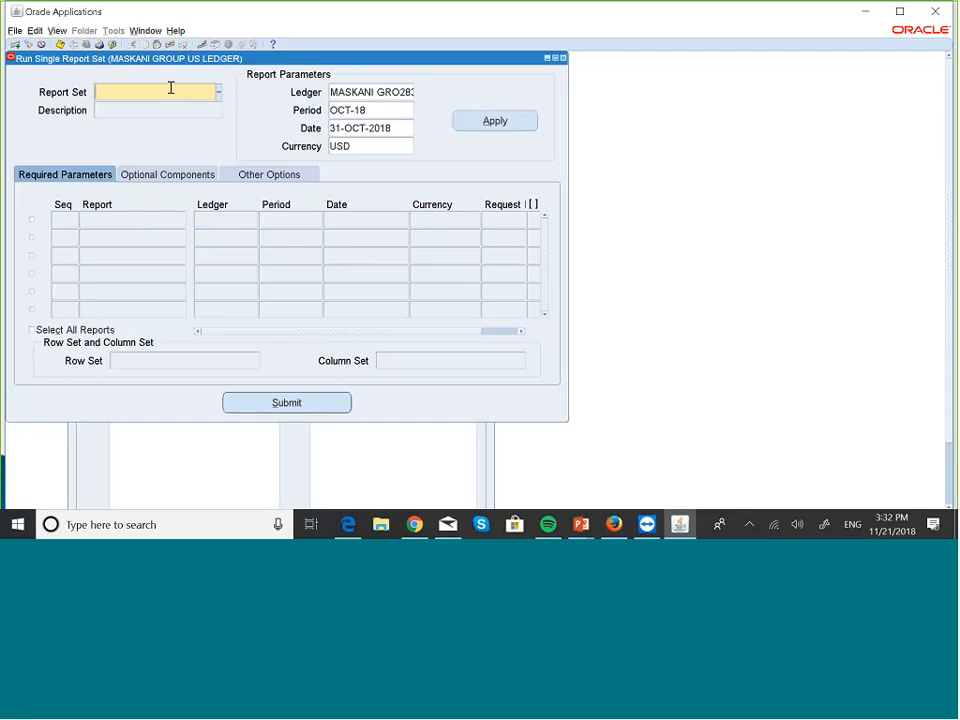
Enter MASKANI END MONTH REPORTS as the report set and review its parameter tabs.
text(MAS)
key(Tab)
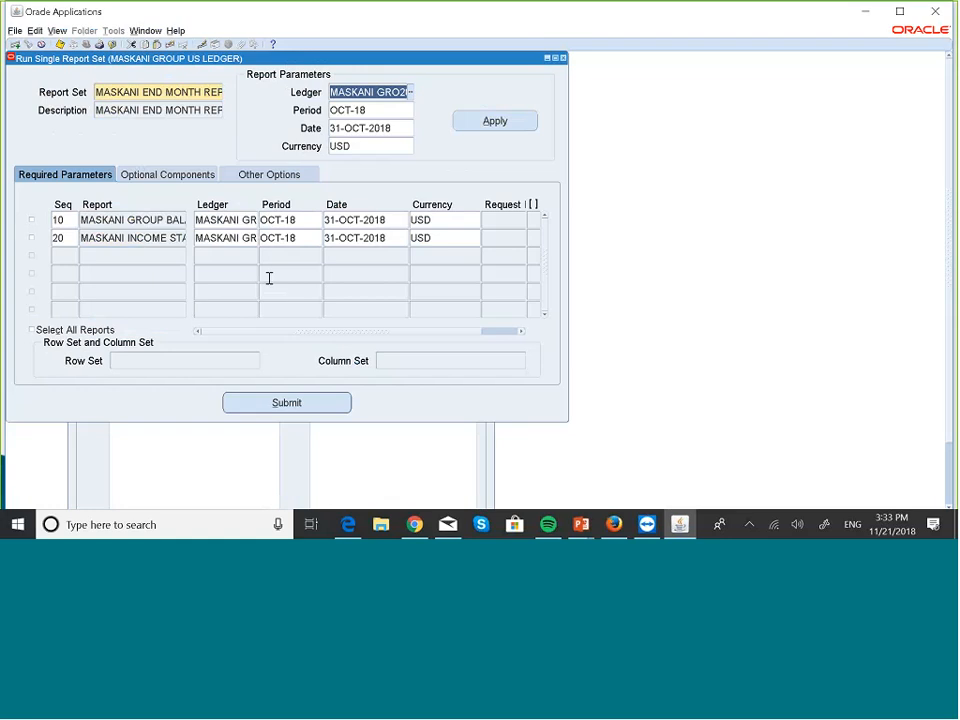
click(166, 175)
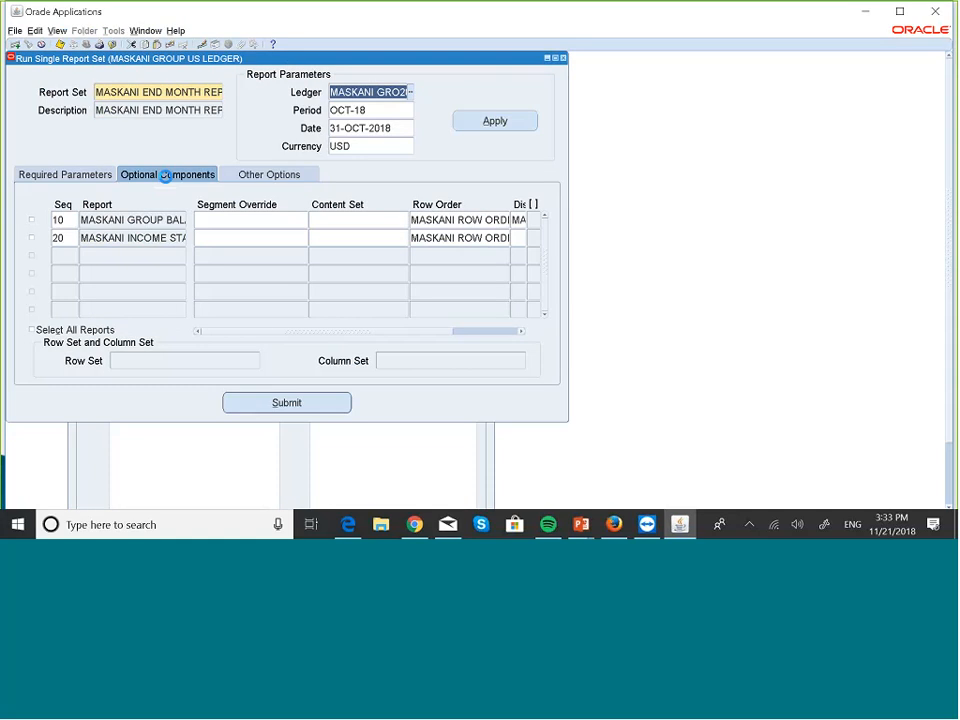
click(245, 176)
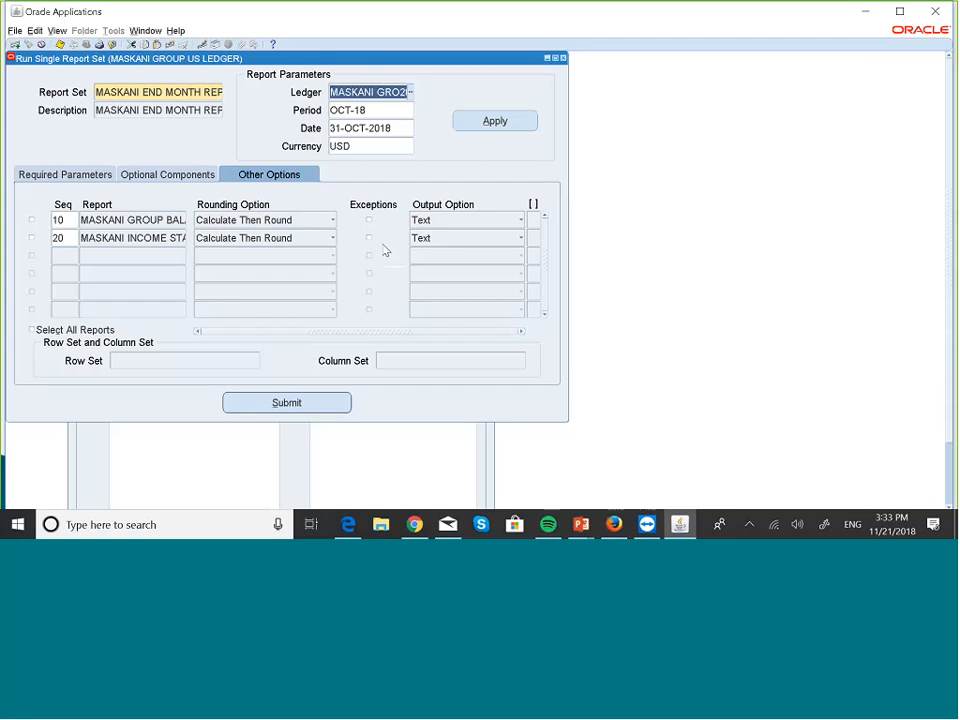
click(168, 175)
click(94, 172)
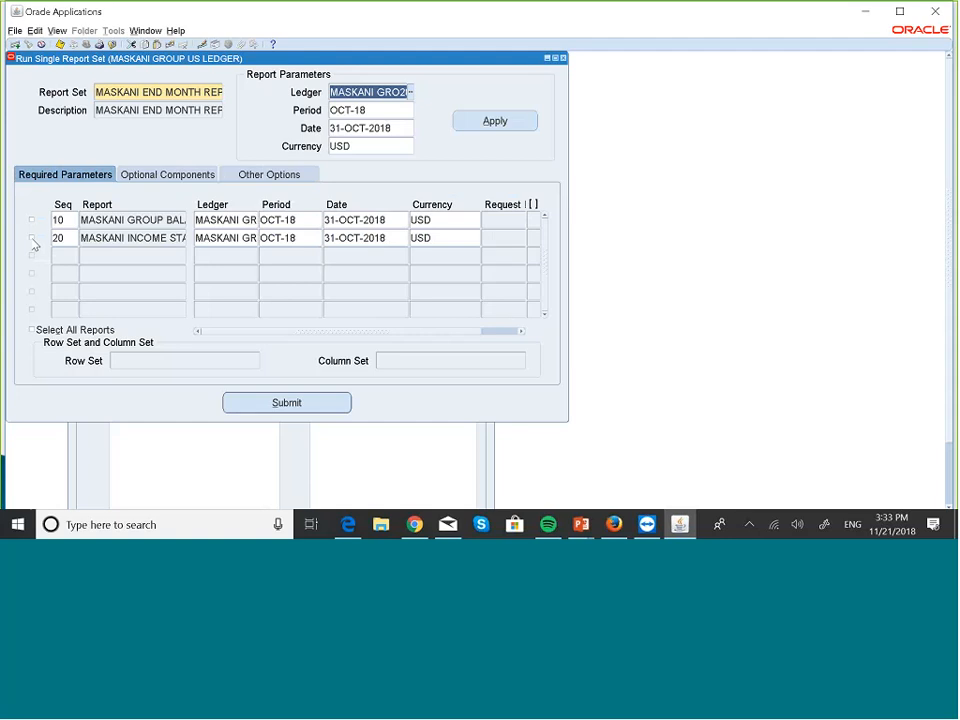
Select both reports and submit them, receiving request IDs 5863020 and 5863021.
click(32, 330)
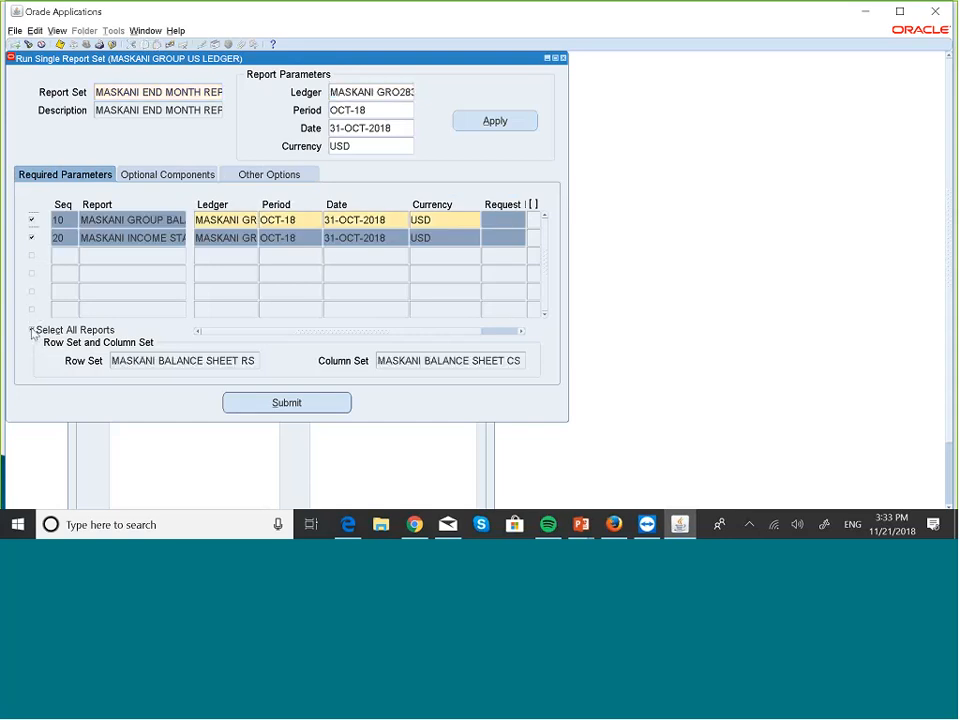
click(32, 330)
click(31, 238)
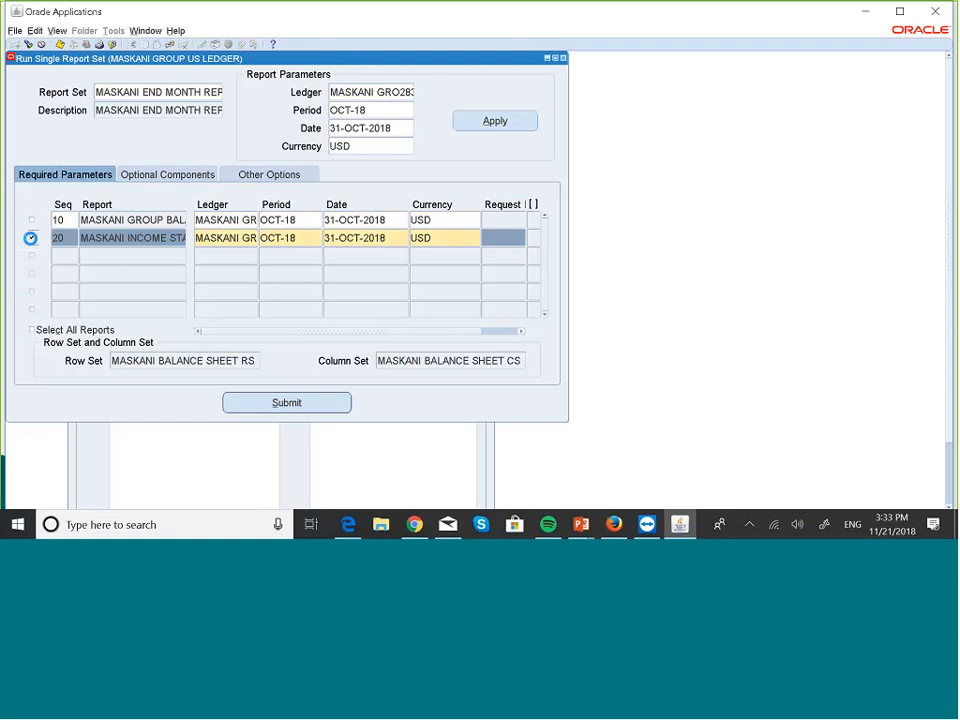
click(32, 330)
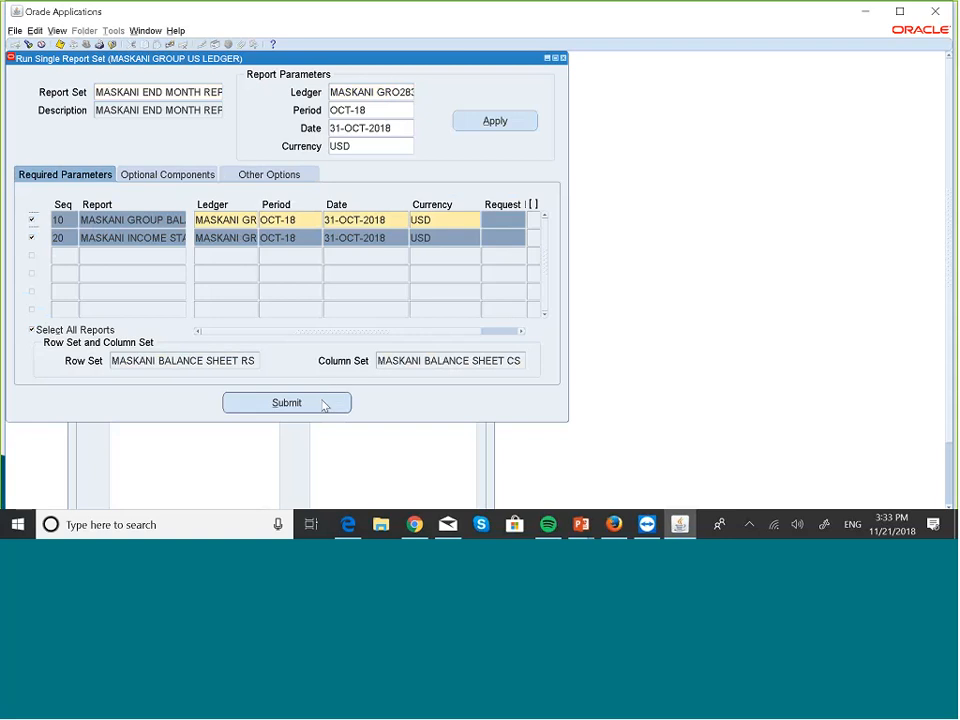
click(325, 403)
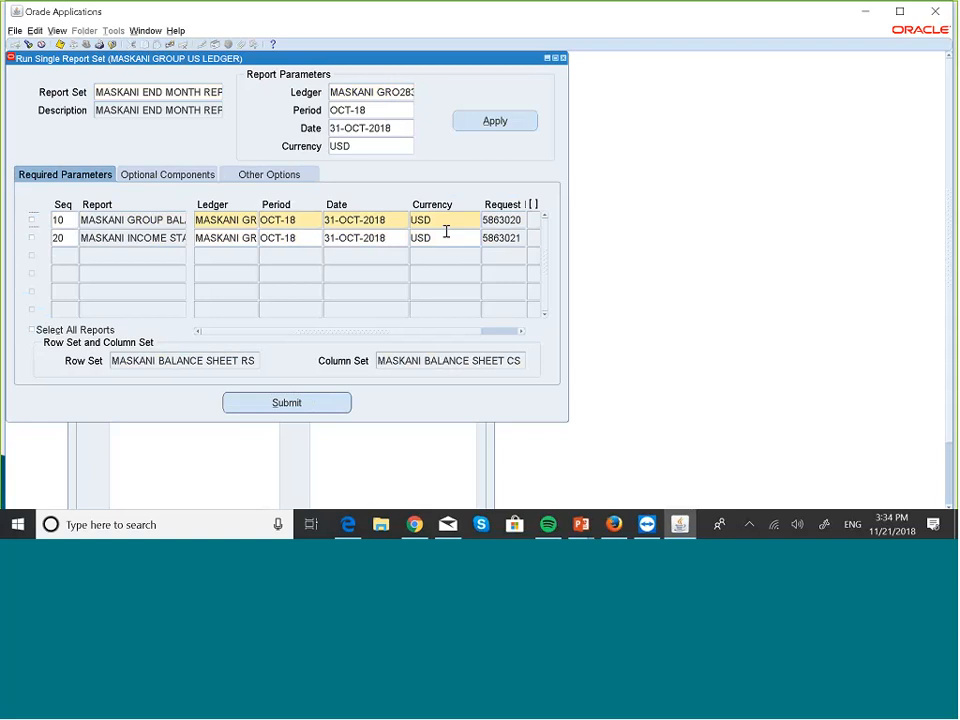
Find all my requests and refresh until 5863020 and 5863021 show Completed, Normal.
key(alt+v)
key(q)
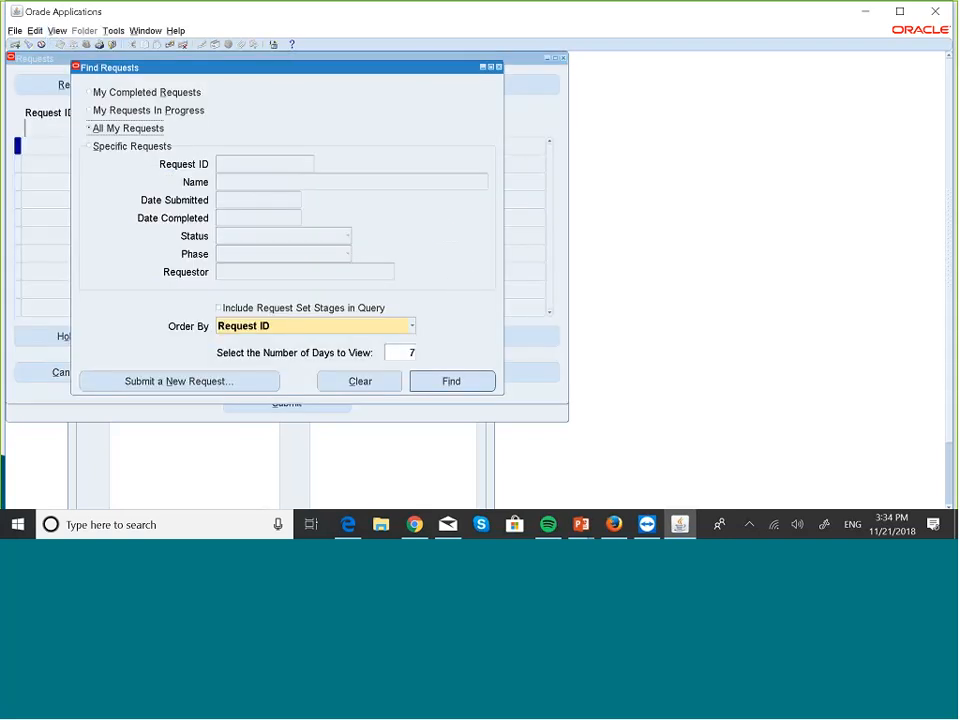
click(452, 381)
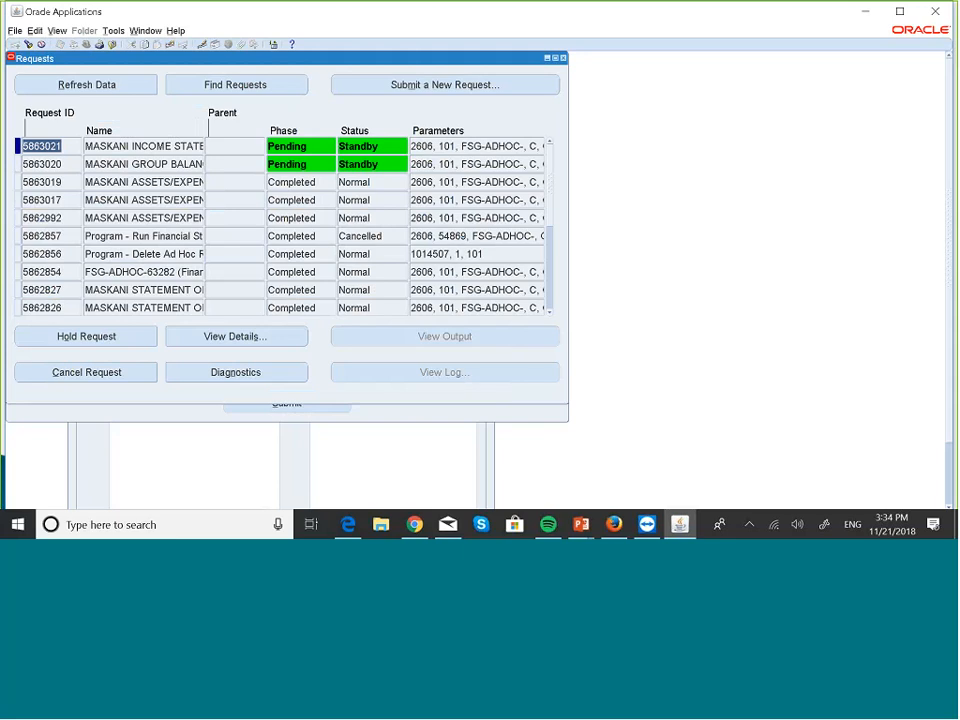
click(87, 85)
click(107, 90)
click(107, 90)
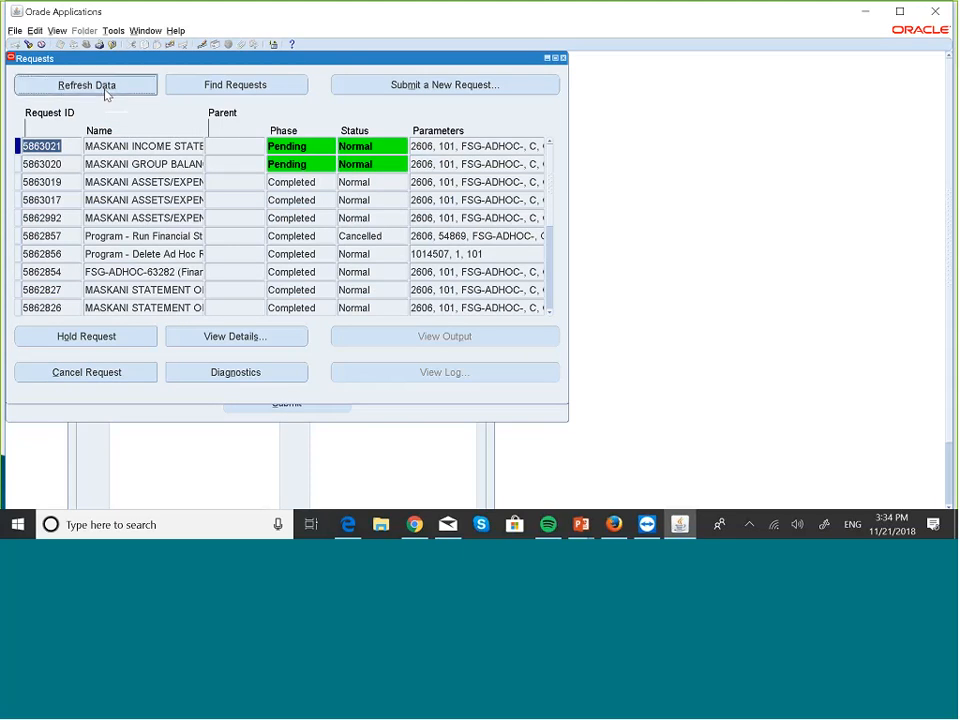
click(105, 90)
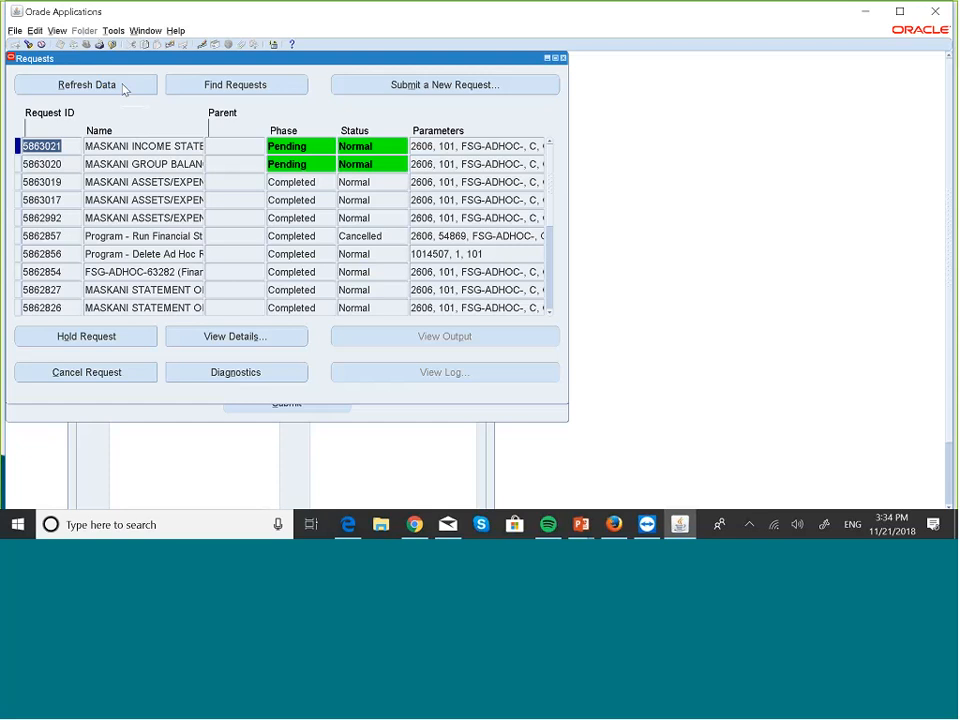
click(122, 86)
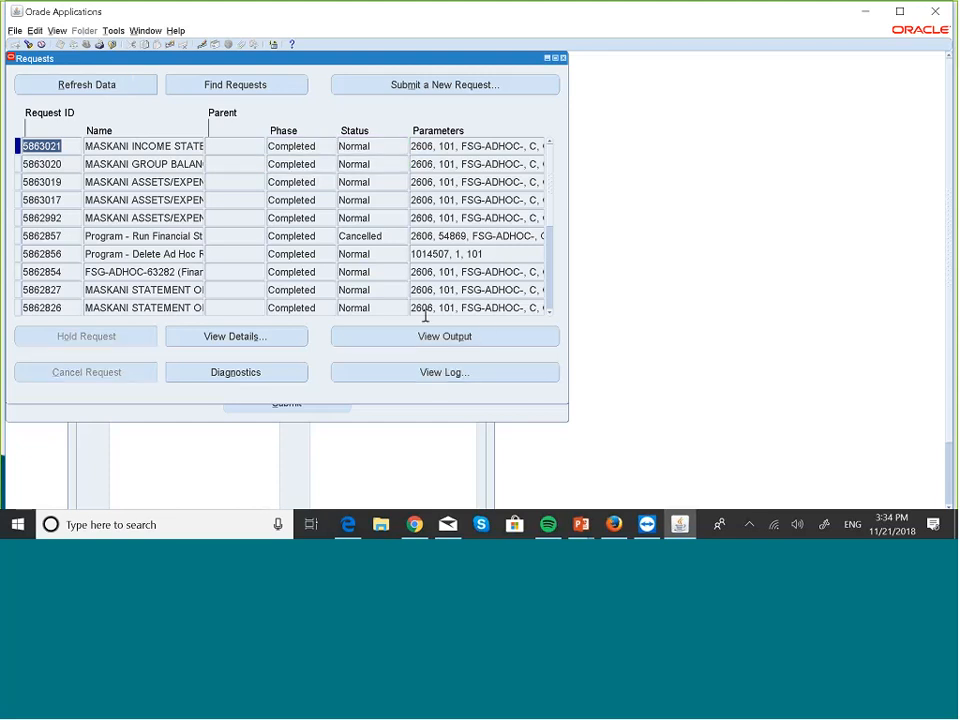
Open the OCT-18 income statement and balance sheet (request 5863020) outputs in browser tabs.
click(446, 336)
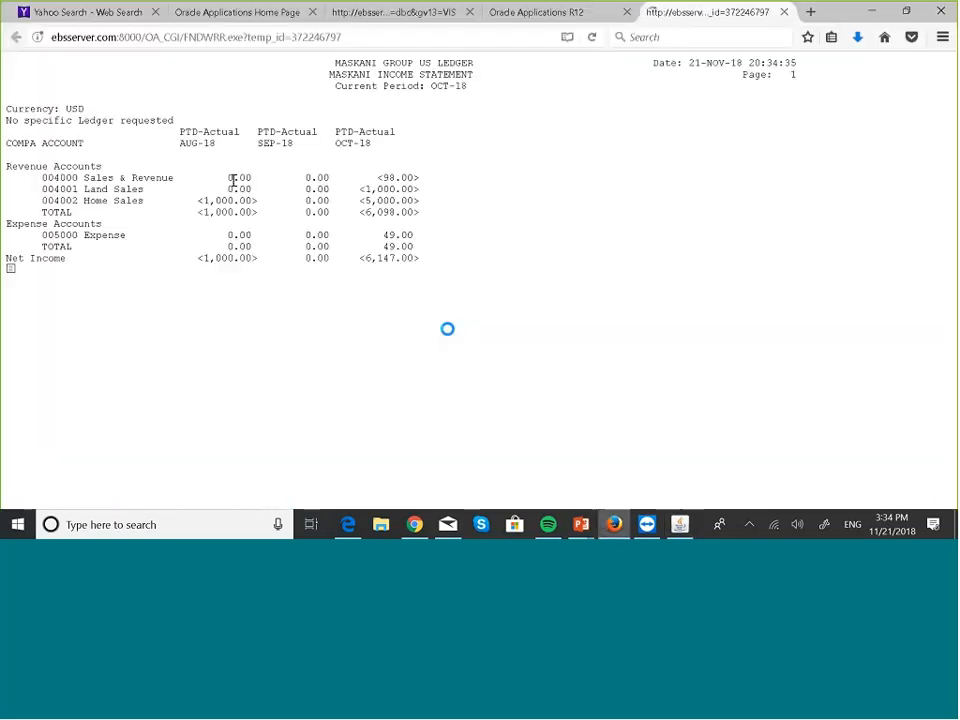
click(680, 526)
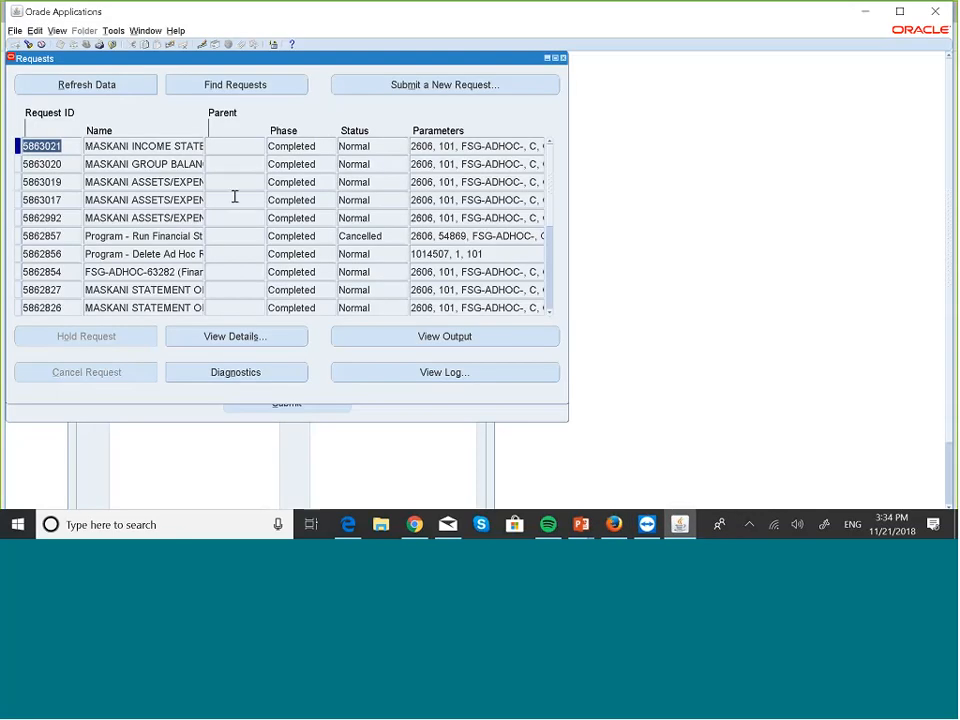
key(Down)
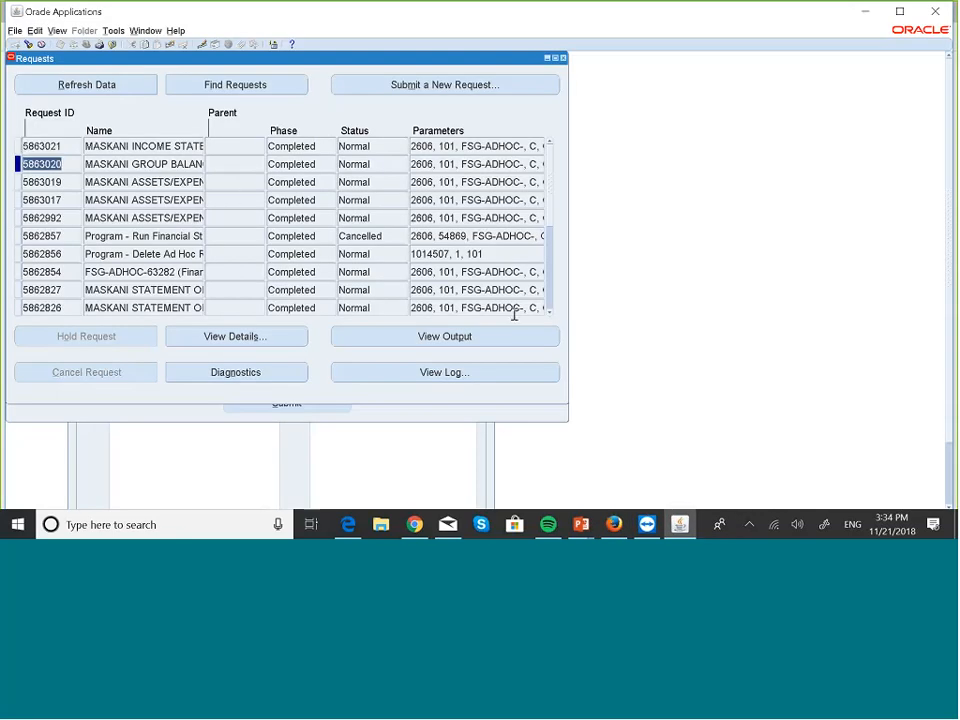
click(531, 341)
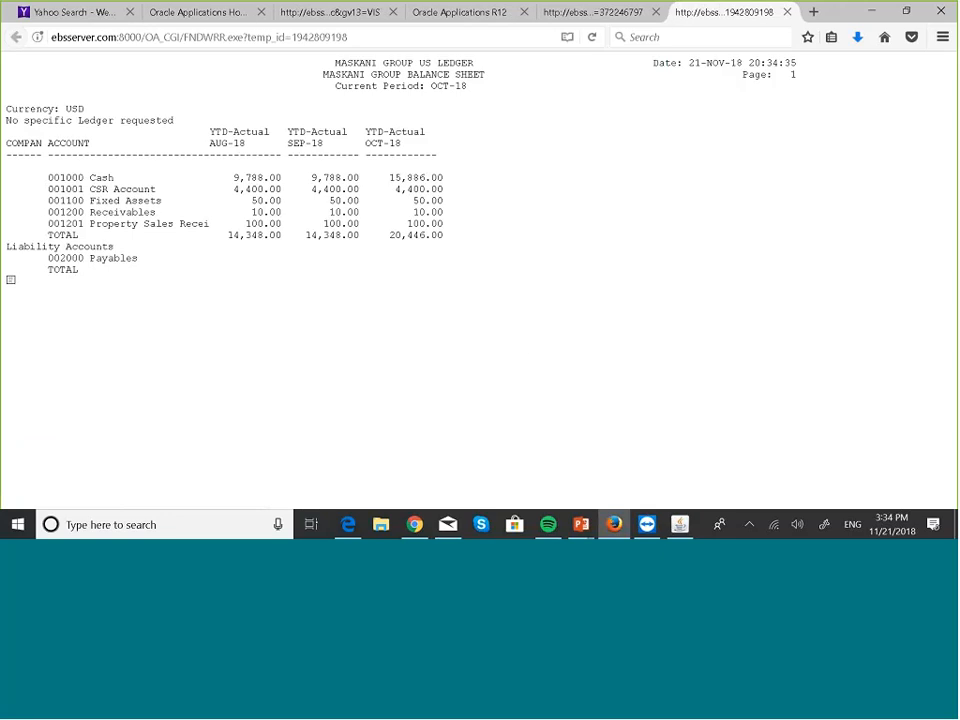
click(610, 12)
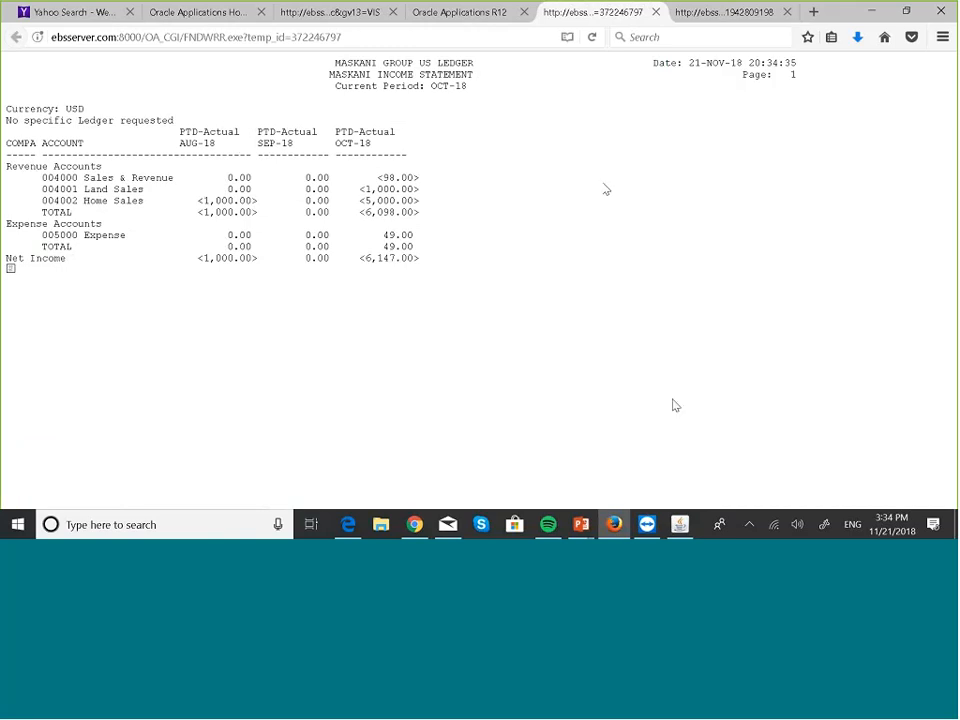
key(super+Tab)
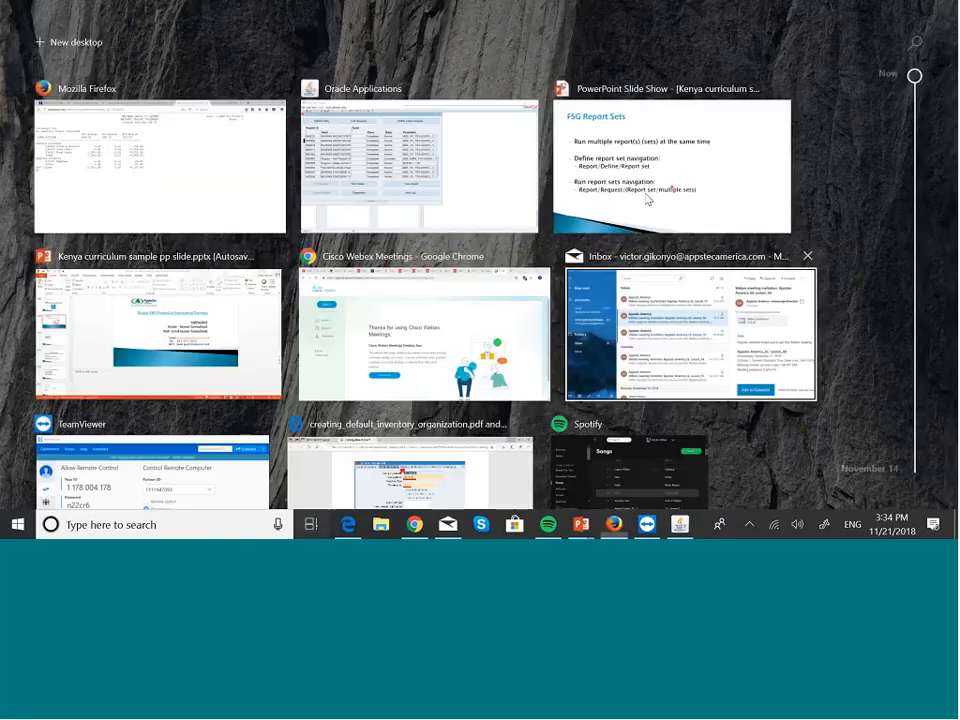
Present the FSG Report Sets slide in the PowerPoint slide show.
click(644, 192)
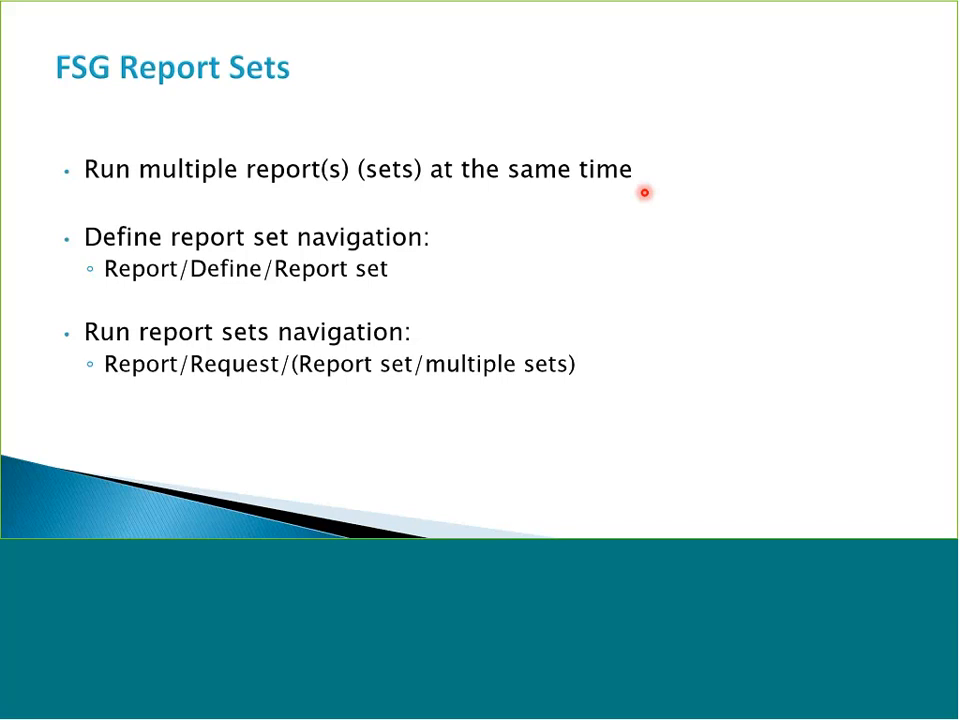
key(super+Tab)
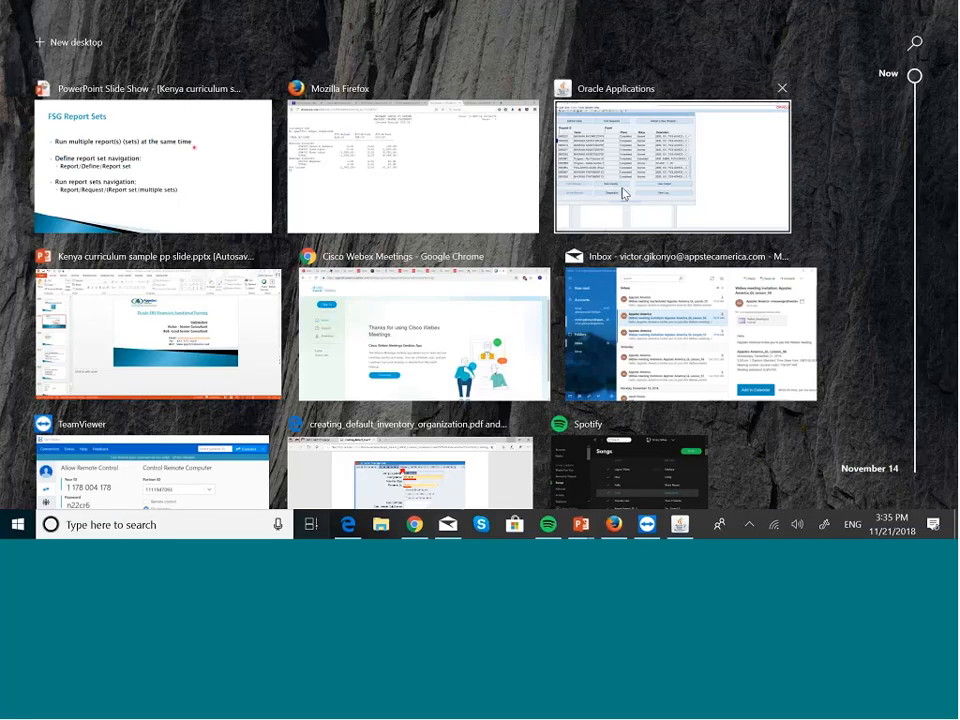
Close the request forms and open the Financial Report Set definition form under Reports > Define.
click(627, 192)
click(563, 59)
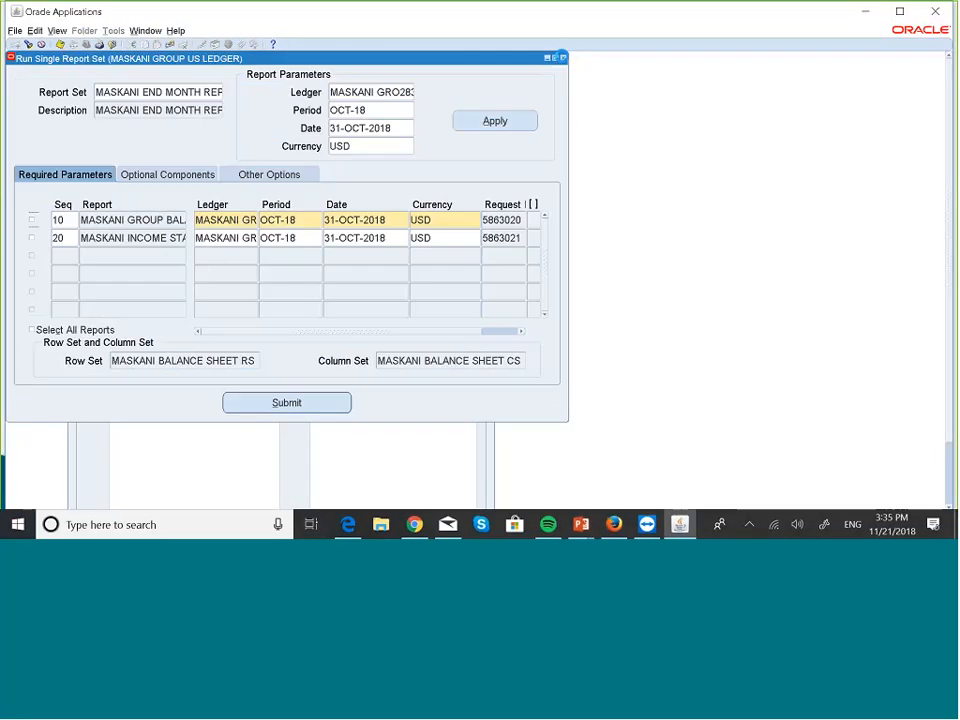
click(563, 58)
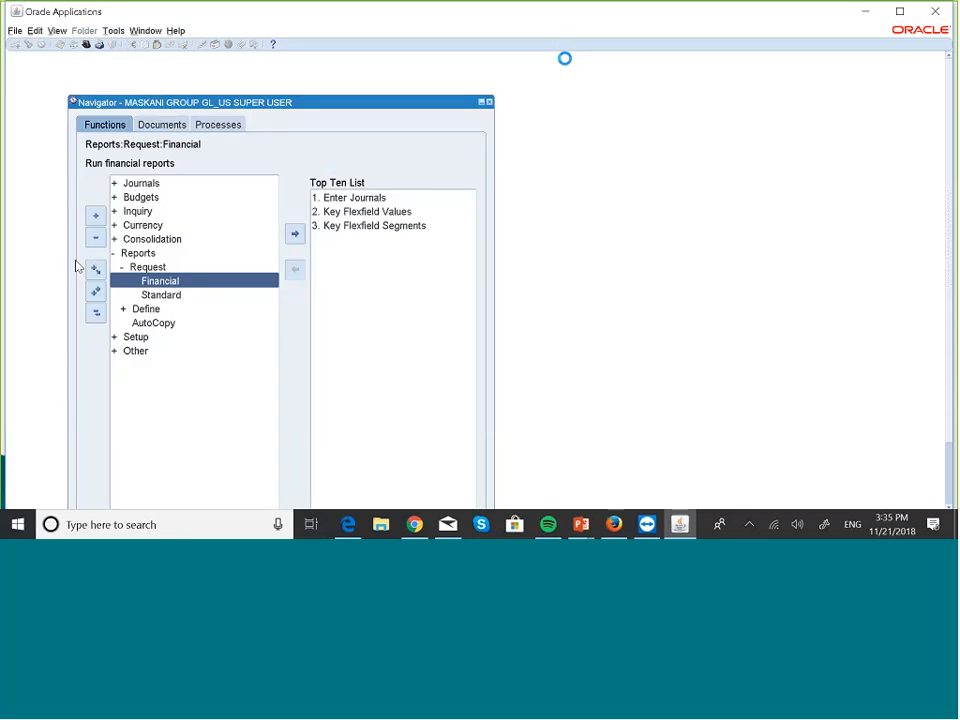
click(97, 316)
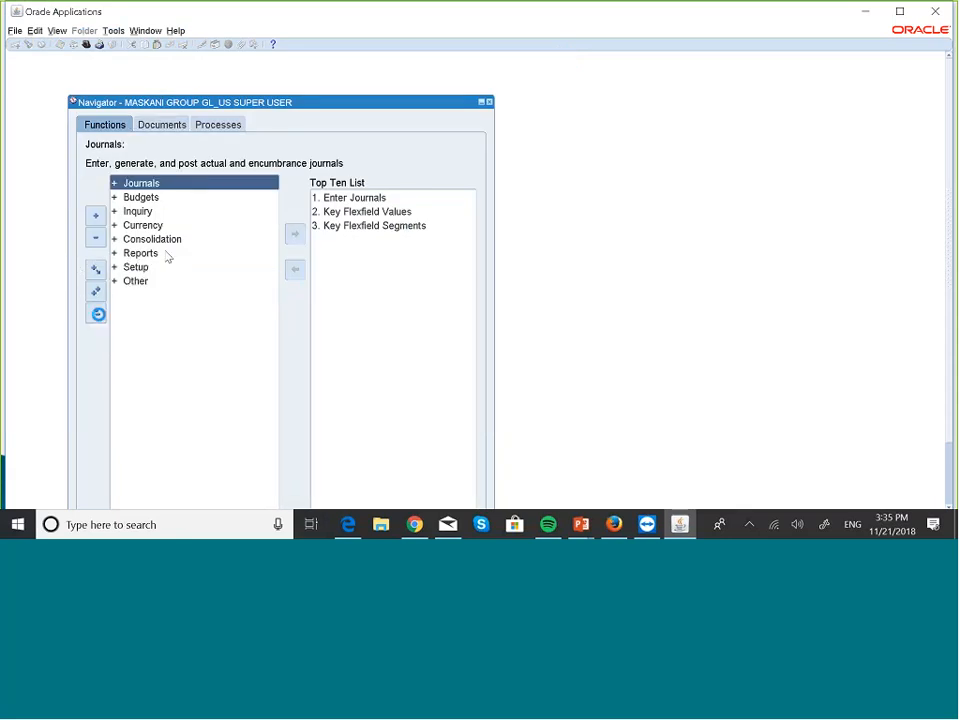
double_click(150, 253)
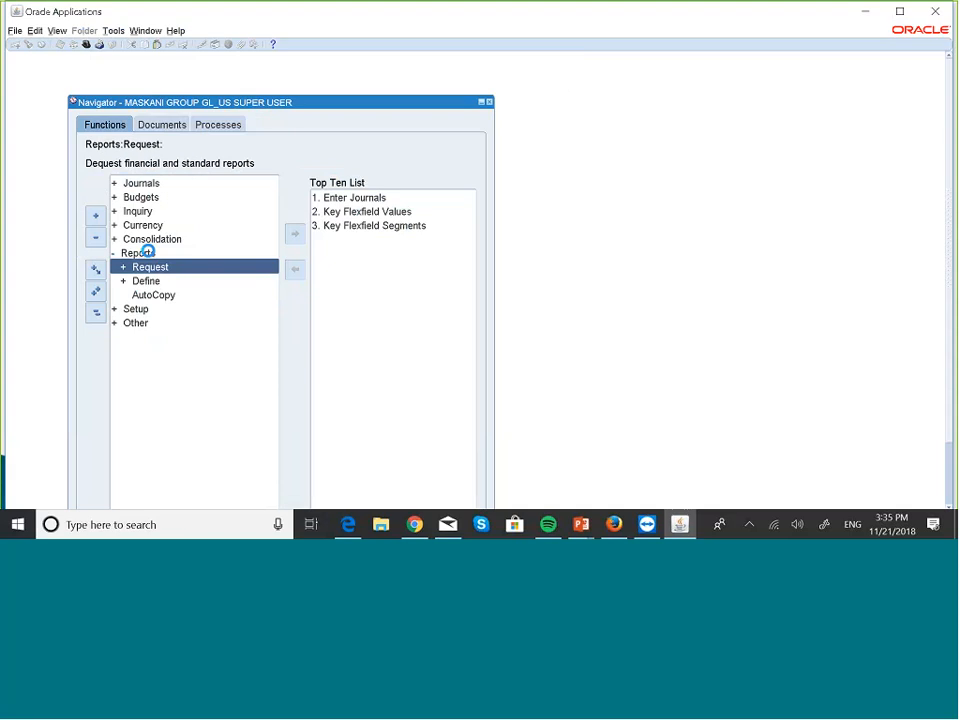
key(Down)
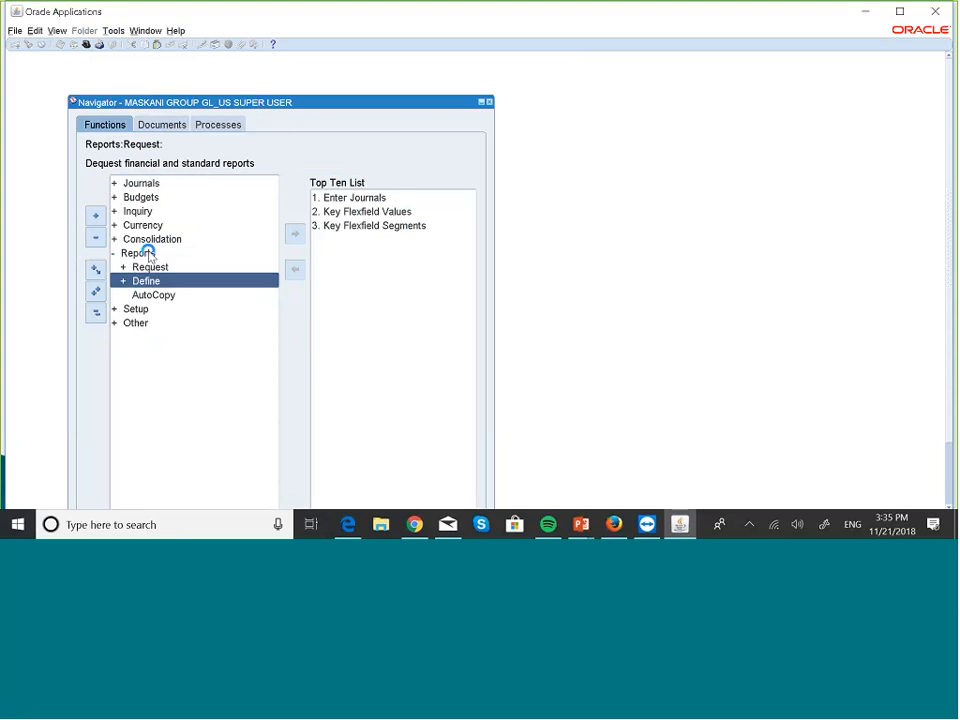
key(Right)
key(Down)
key(Down)
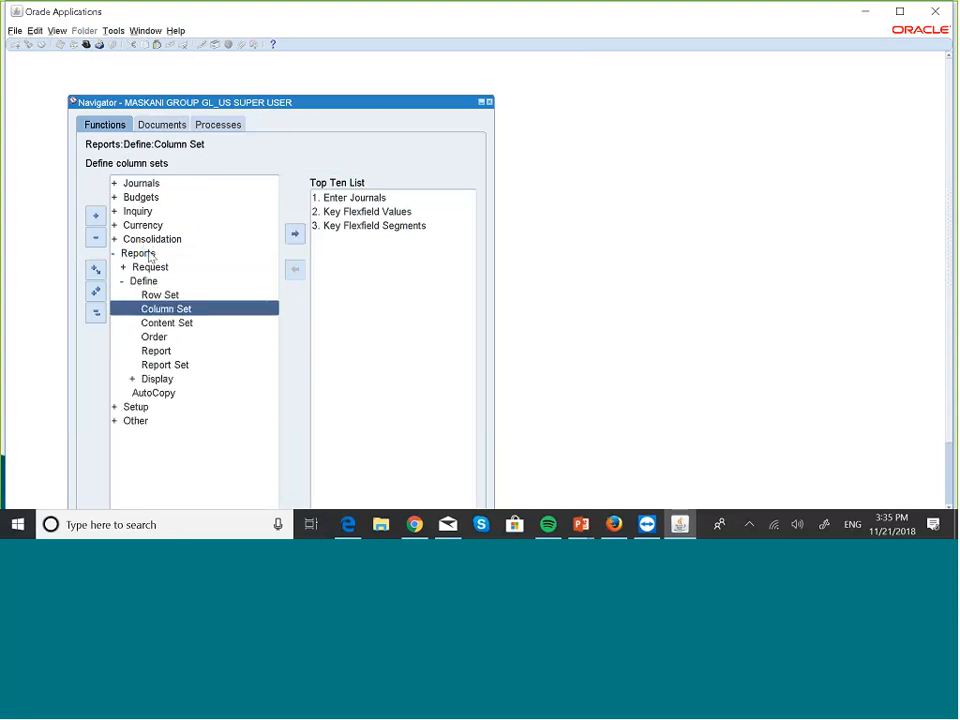
key(Down)
key(Down)
key(Down)
key(Return)
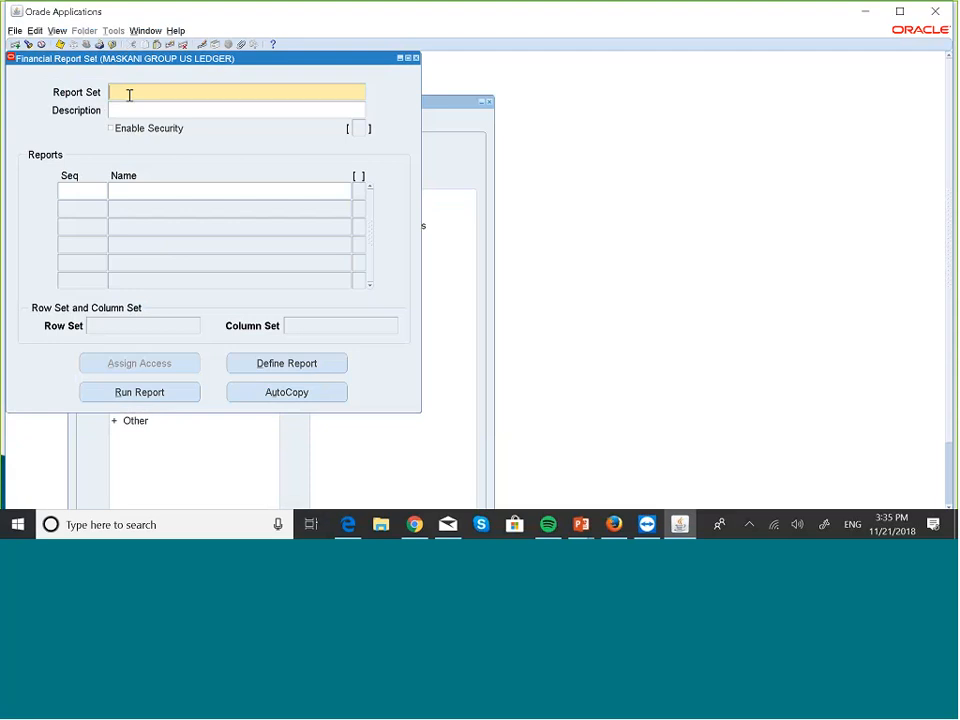
Name the report set MASKANI END MONTH 2 and copy that name into its description.
text(MASKANI END MONTH)
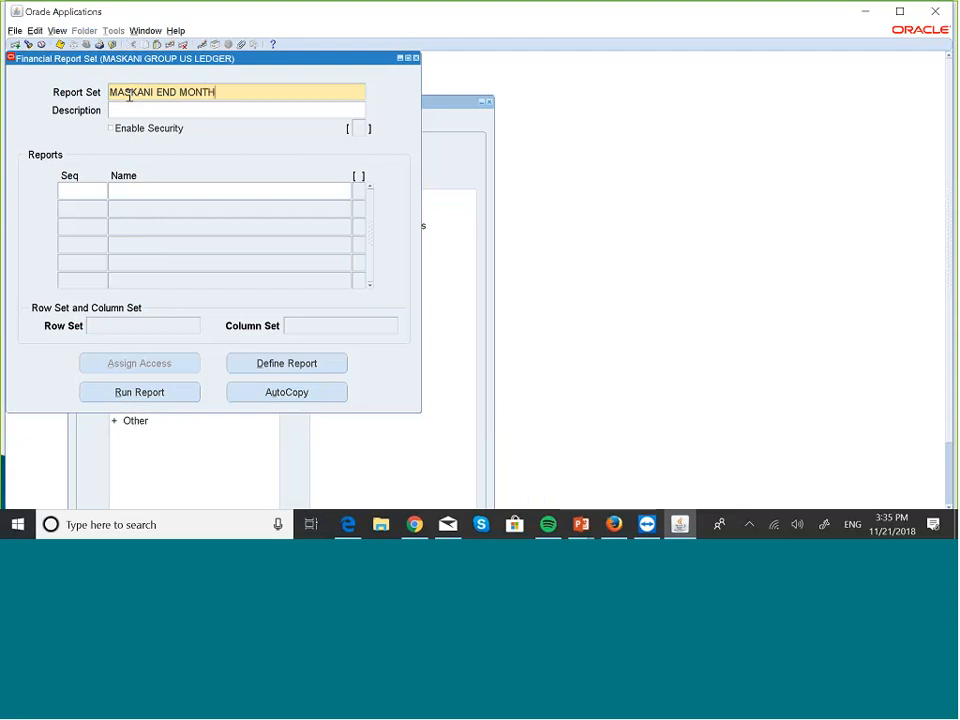
text( 2)
click(181, 108)
click(248, 95)
key(ctrl+c)
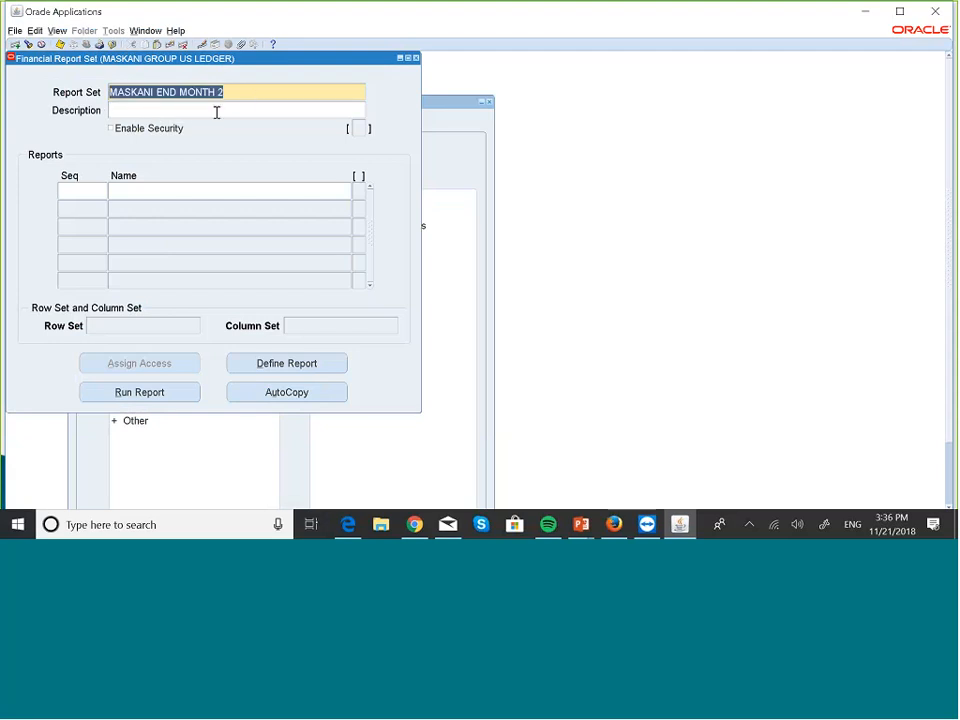
click(215, 112)
key(ctrl+v)
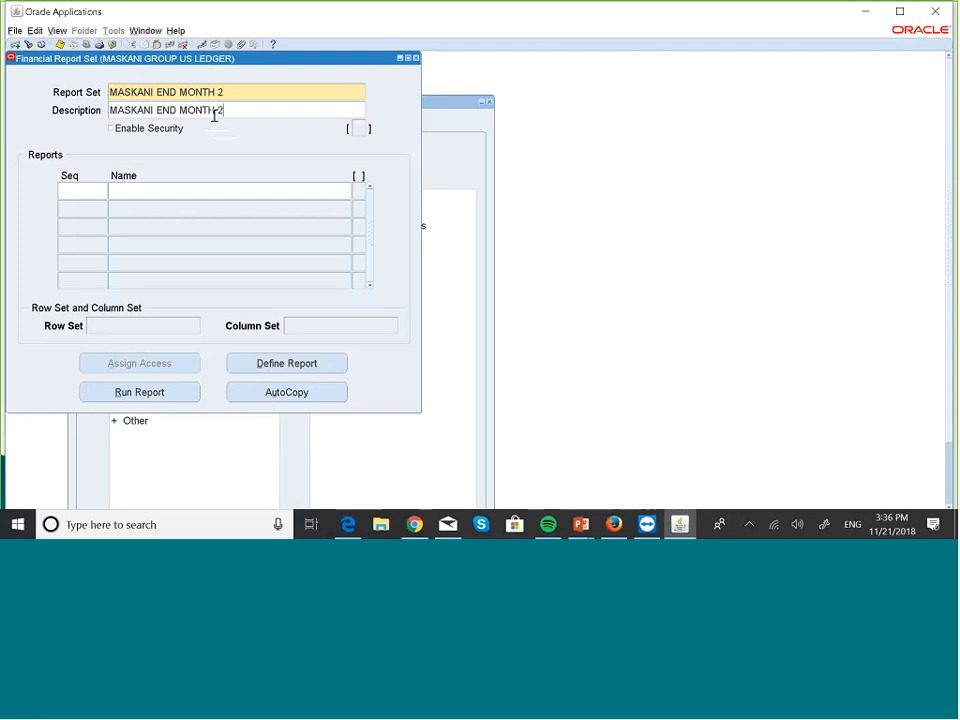
key(Tab)
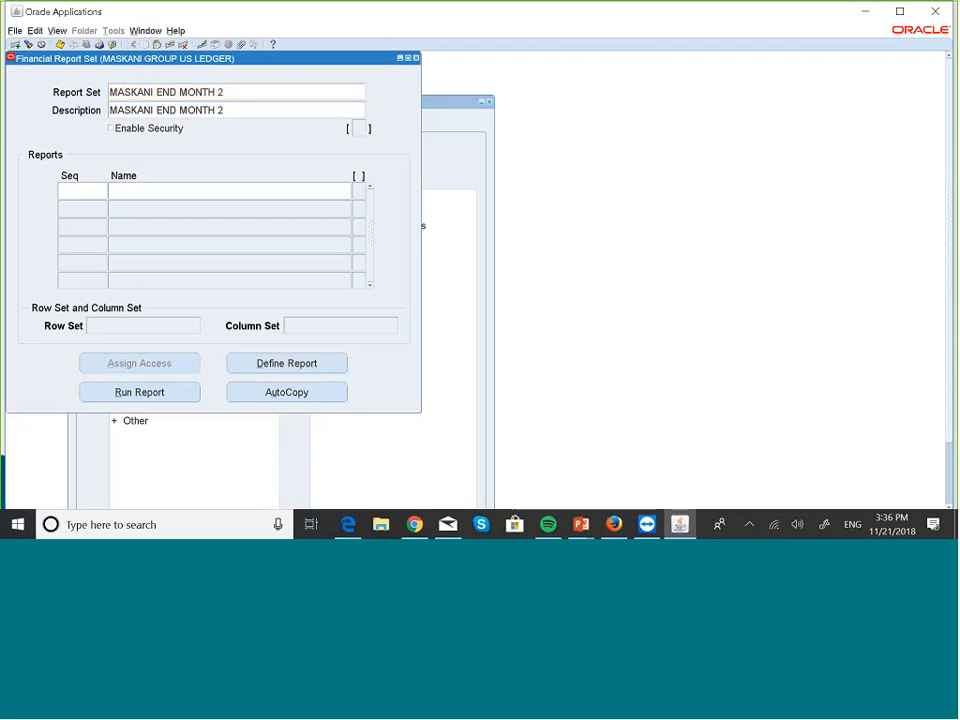
Add MASKANI ASSETS/EXPENSES BUDGET to the report set at sequence 10.
click(85, 191)
text(10)
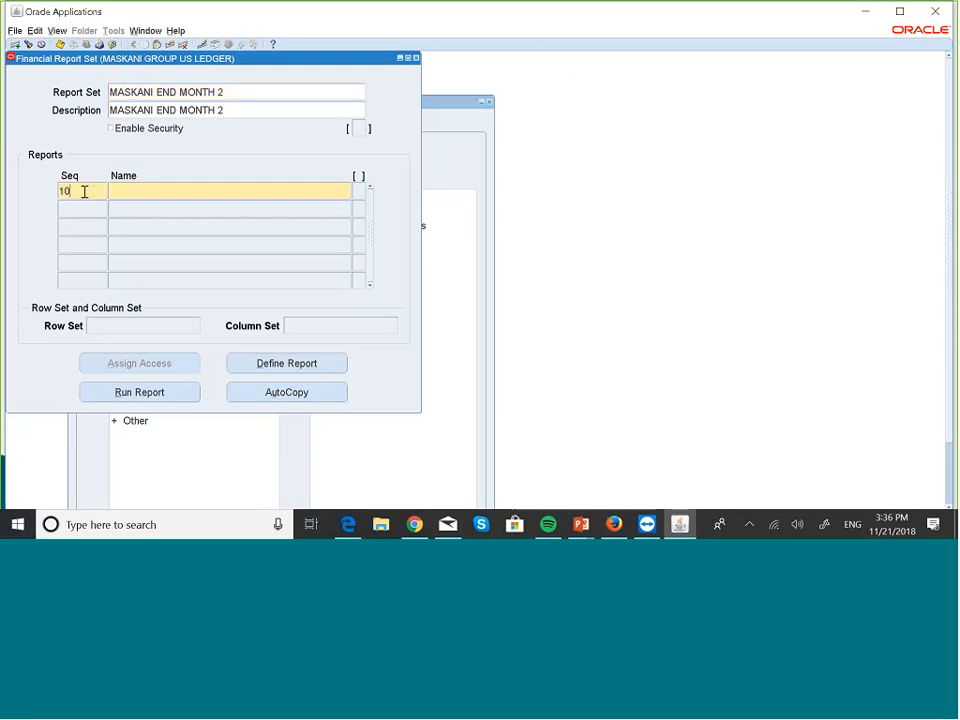
click(126, 192)
text(MASK)
key(Tab)
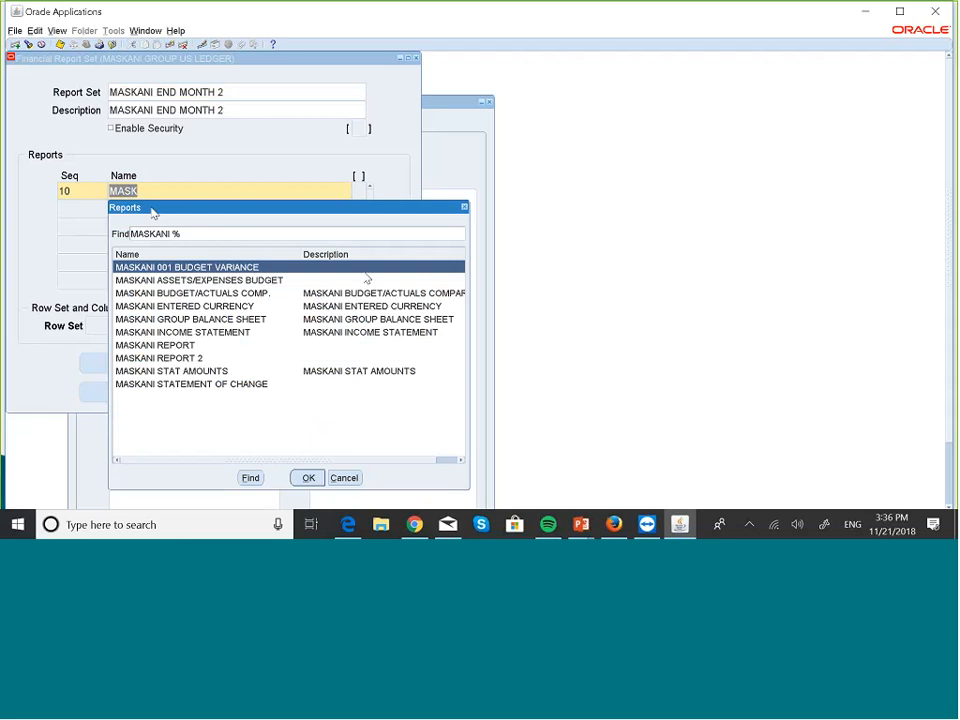
click(214, 281)
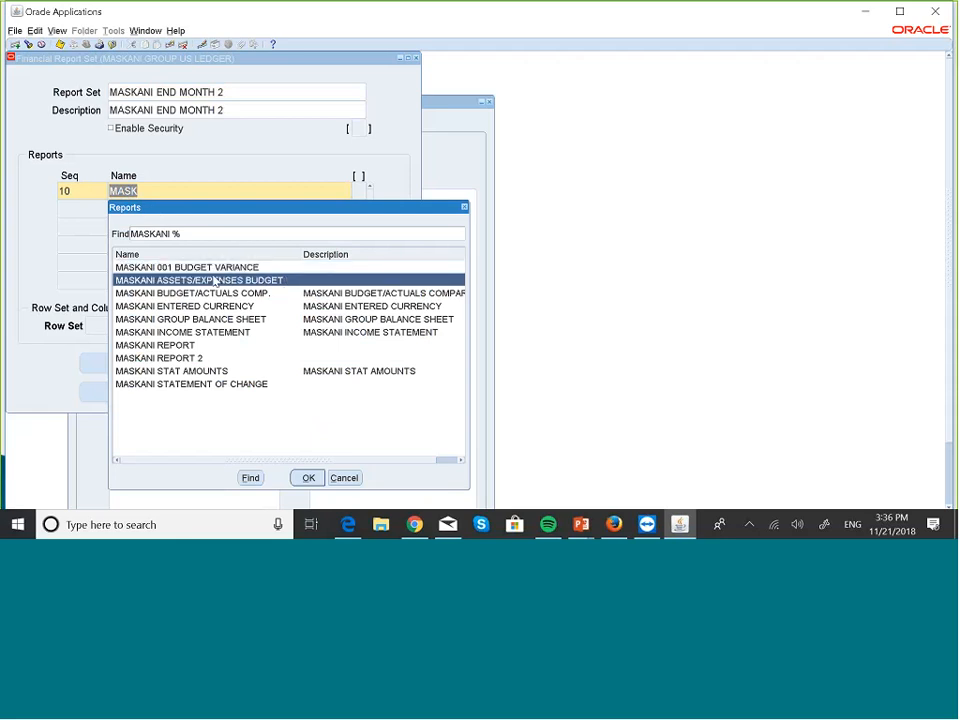
click(320, 477)
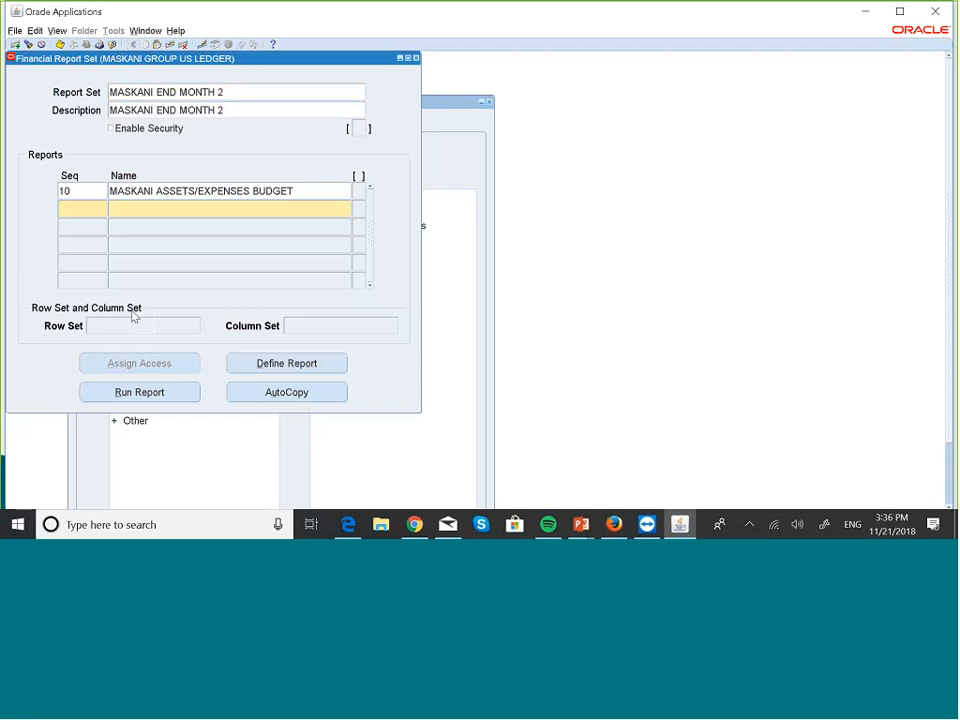
Add MASKANI BUDGET/ACTUALS COMP. at sequence 20 and close the report set form.
click(146, 206)
text(MA)
key(Tab)
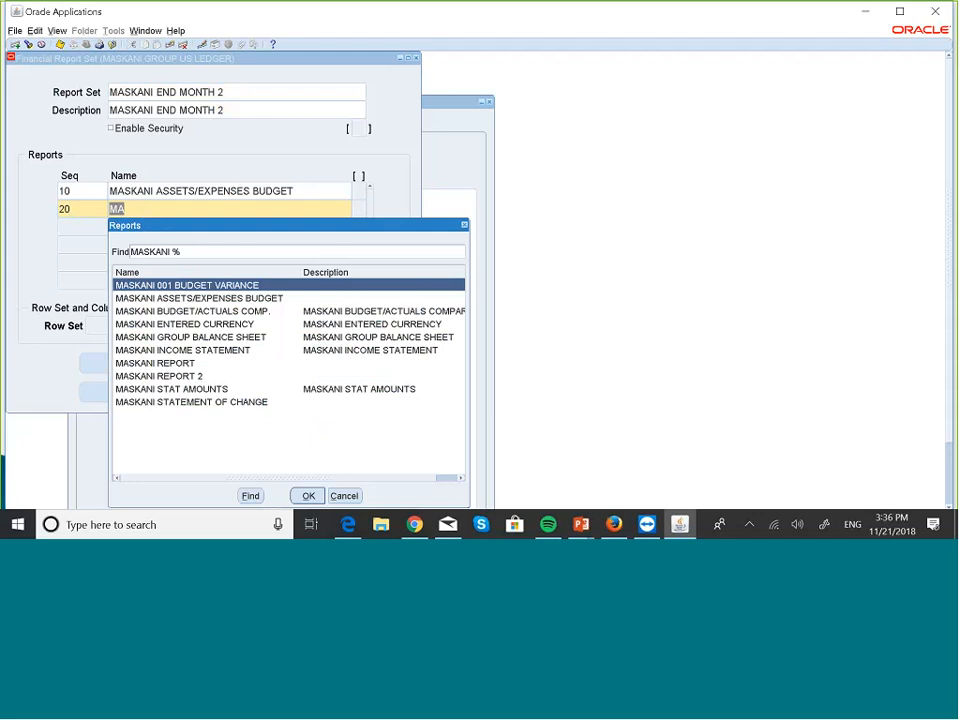
click(244, 312)
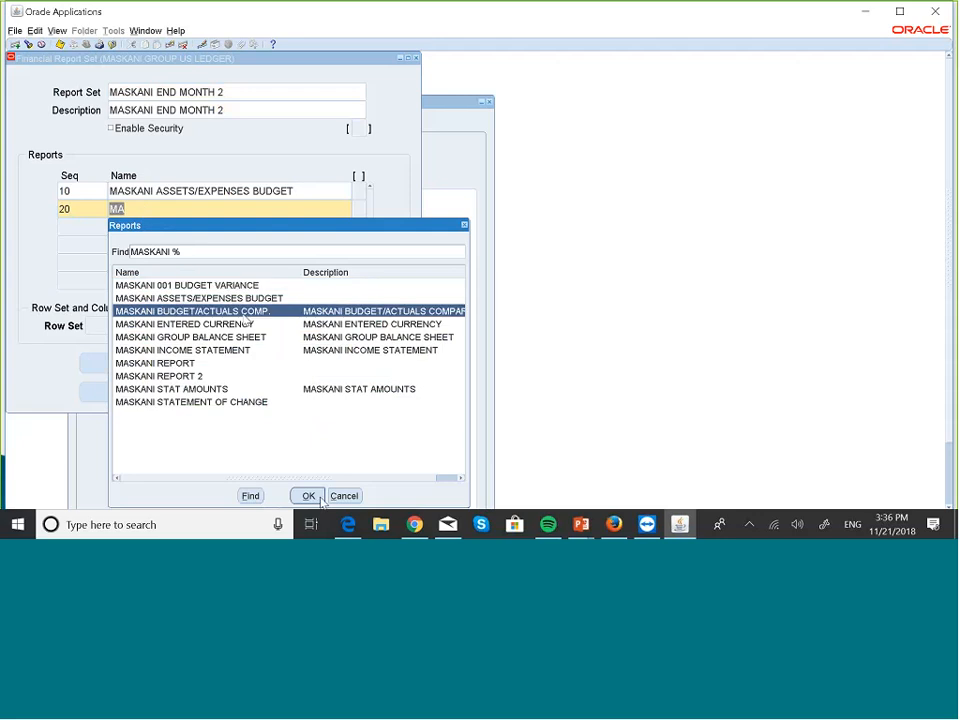
click(316, 497)
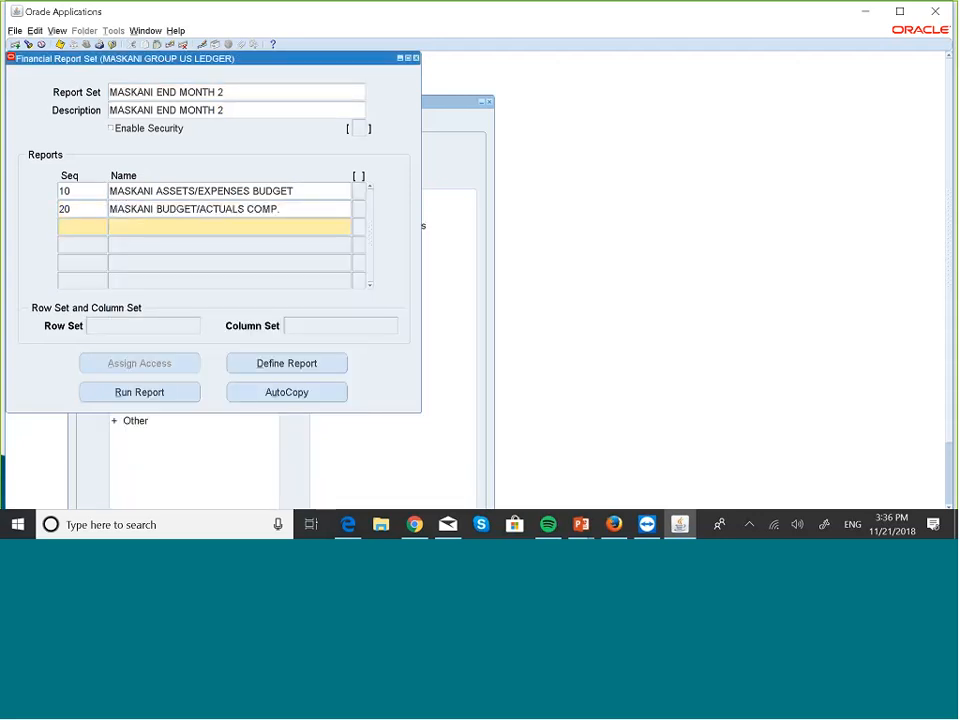
click(300, 190)
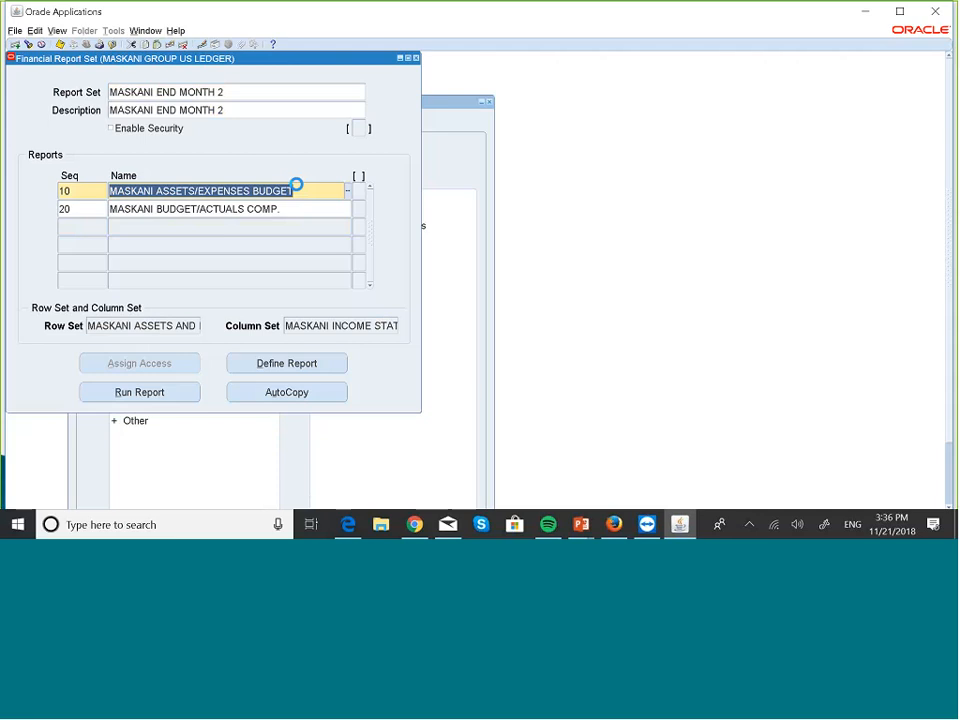
click(416, 58)
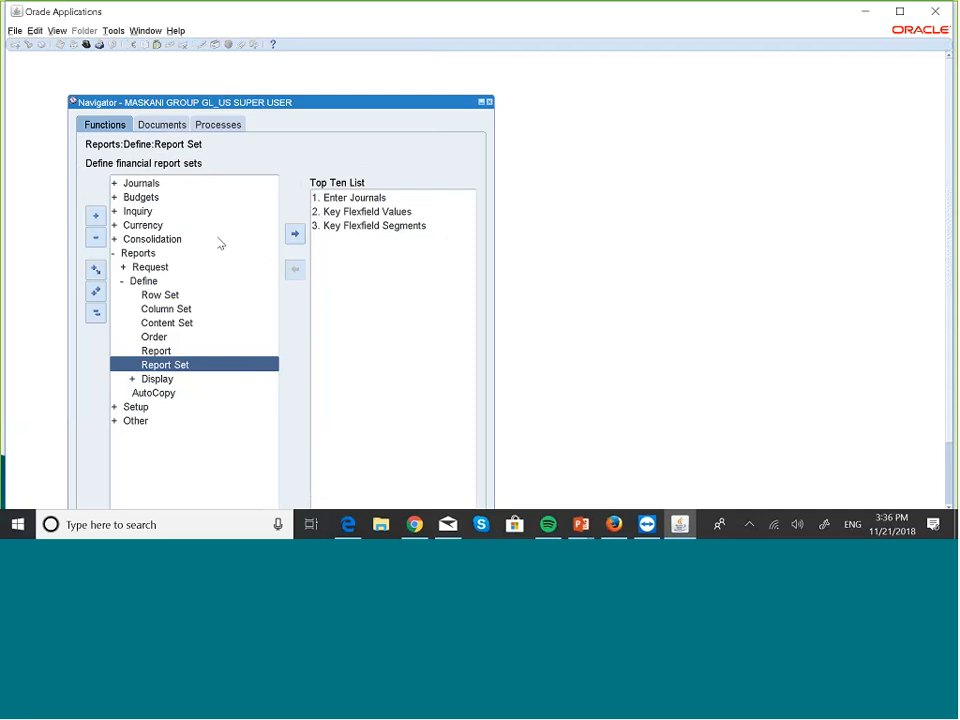
Open the Run Multiple Report Sets form from Reports > Request > Financial.
click(97, 315)
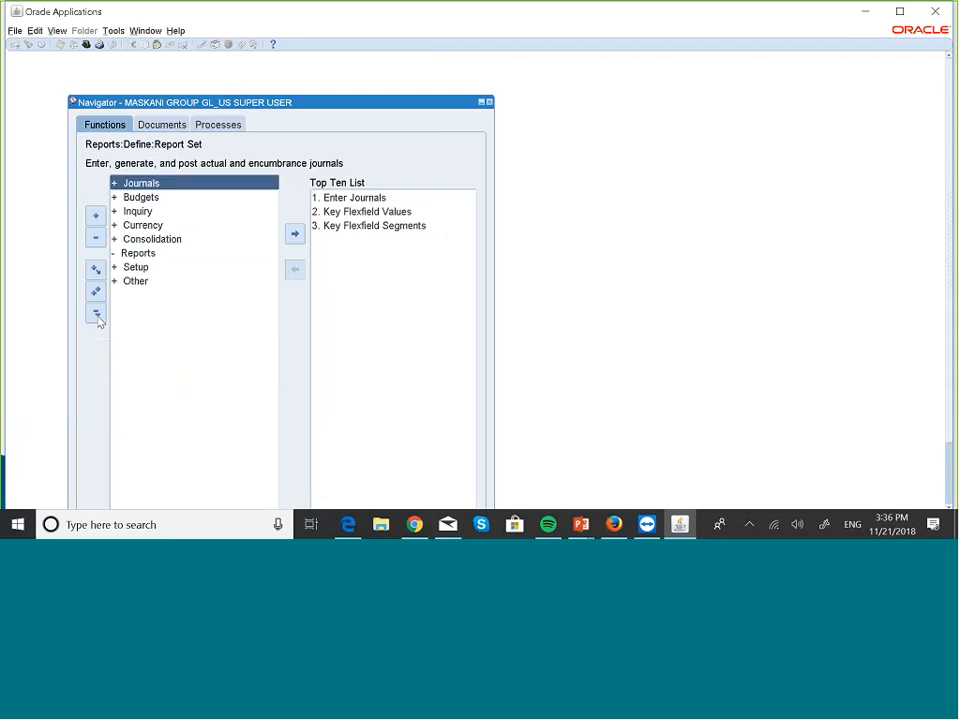
double_click(142, 252)
key(Return)
key(Return)
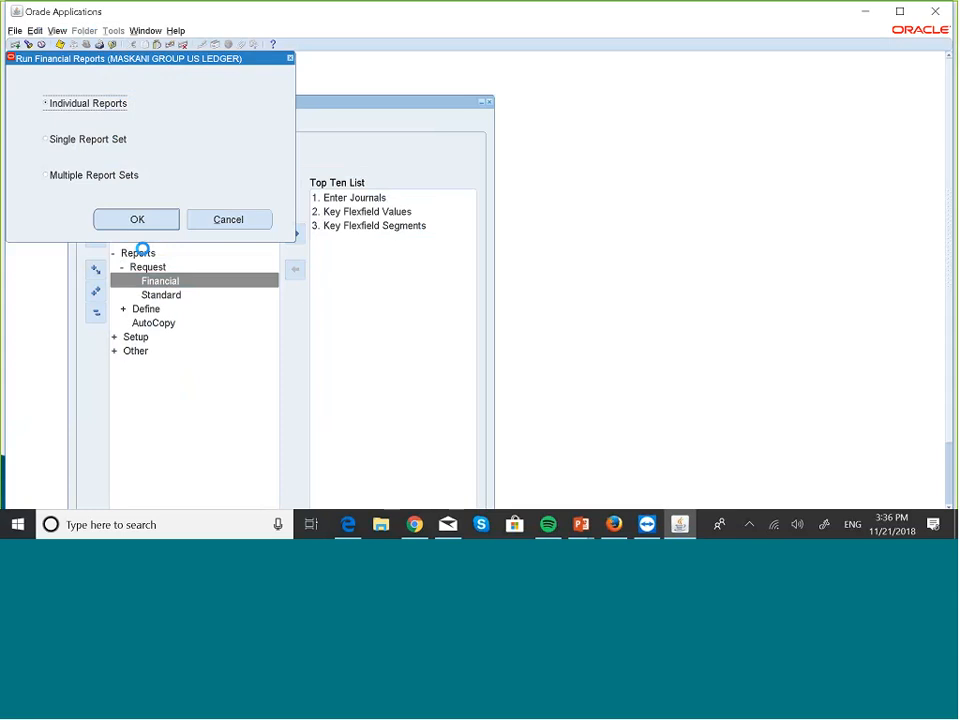
click(46, 176)
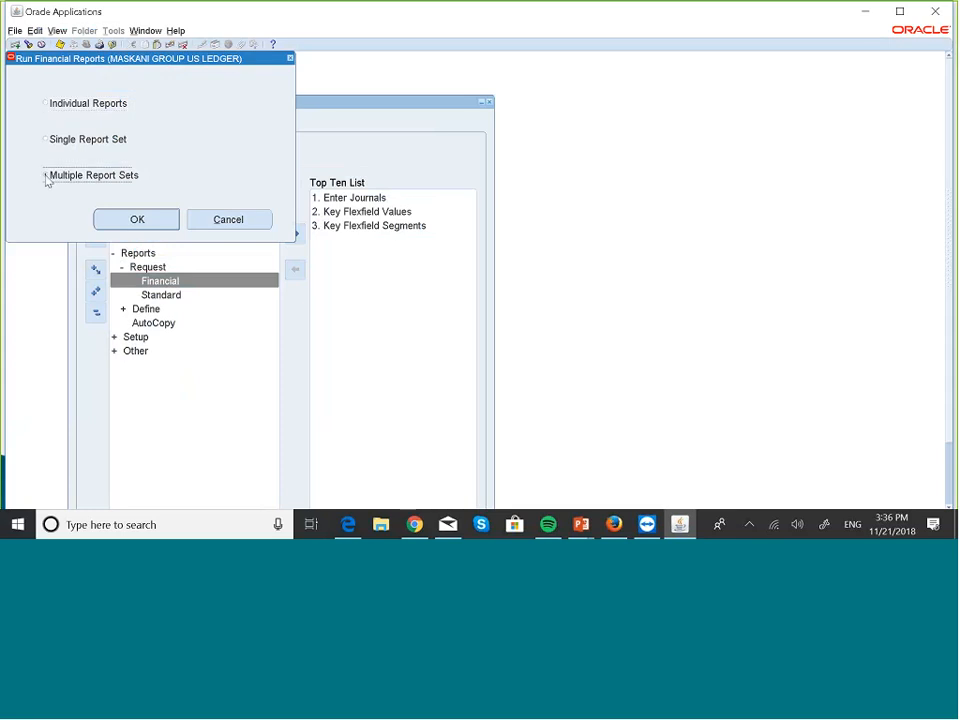
click(137, 220)
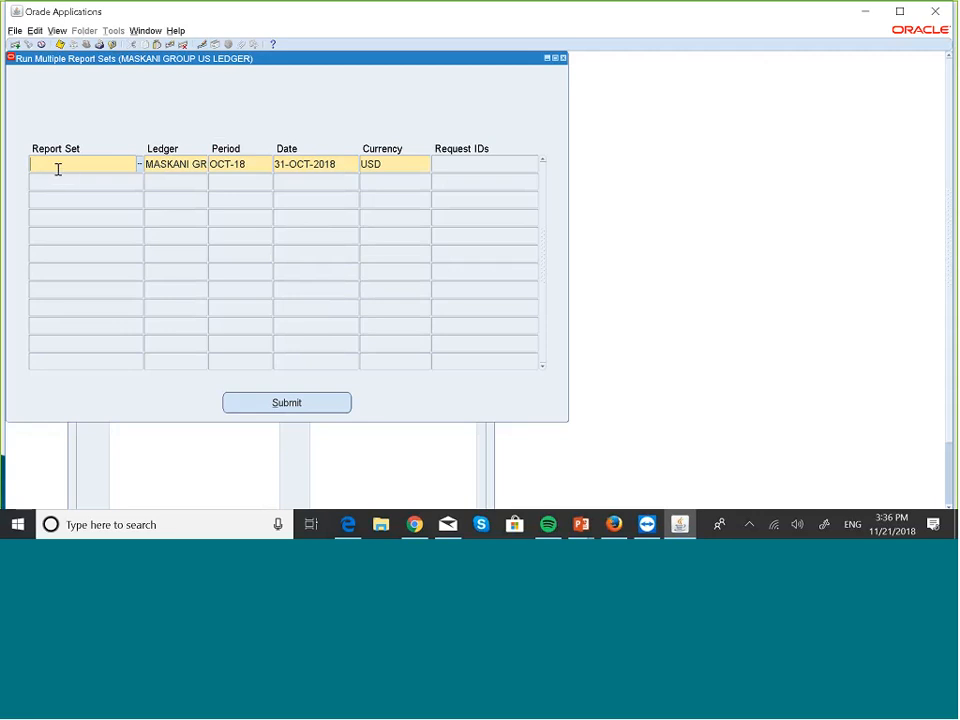
List MASKANI END MONTH 2 and MASKANI END MONTH REPORTS as the report sets to run.
text(MAS)
key(Tab)
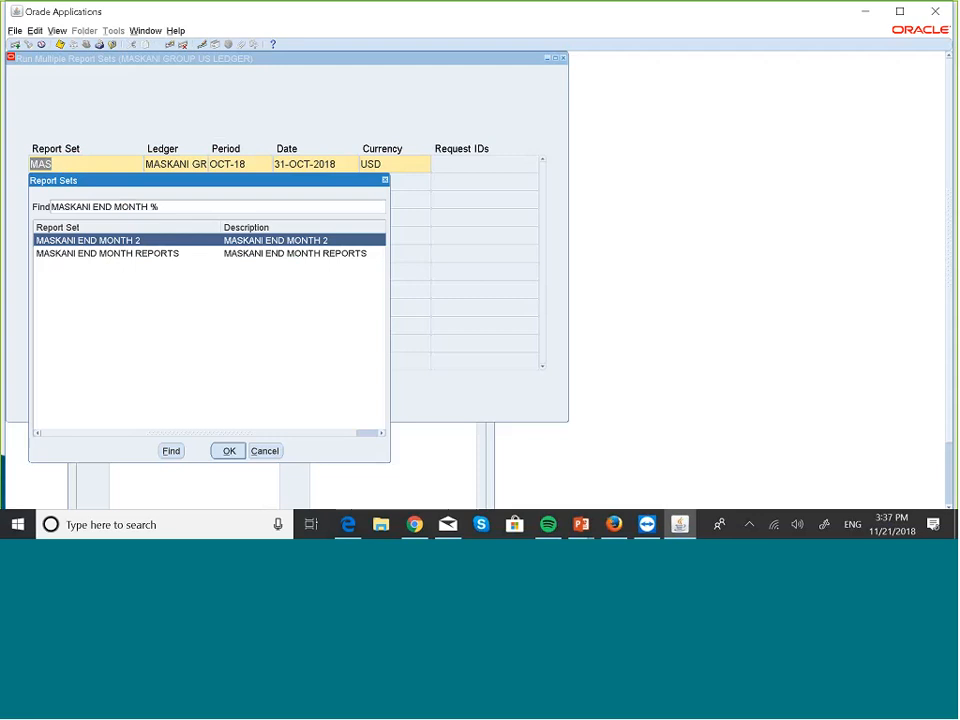
click(229, 451)
click(99, 184)
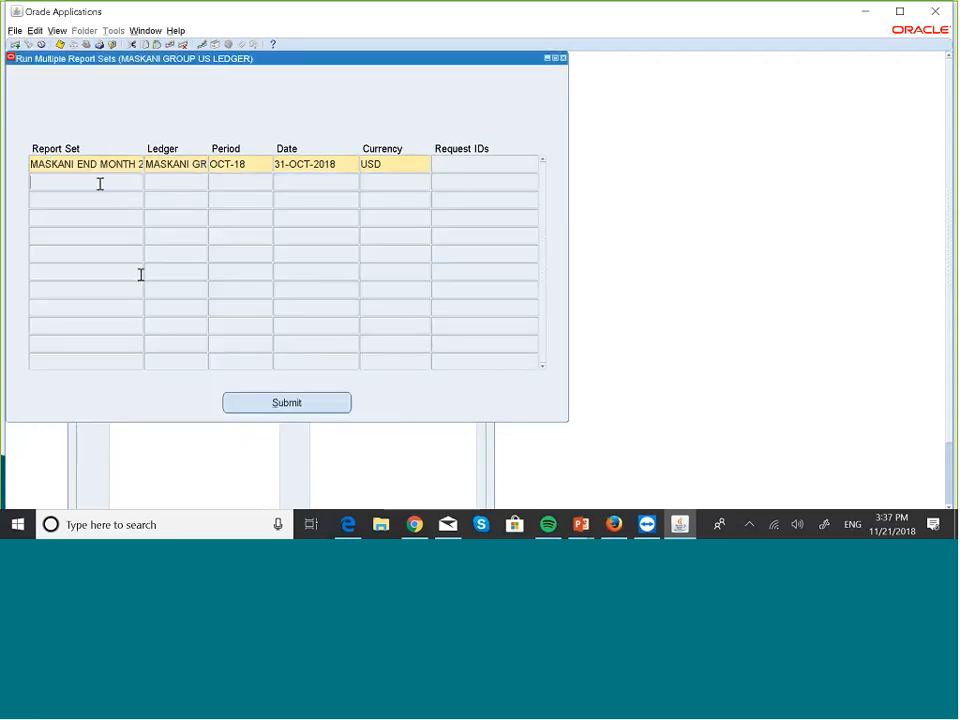
text(MAS)
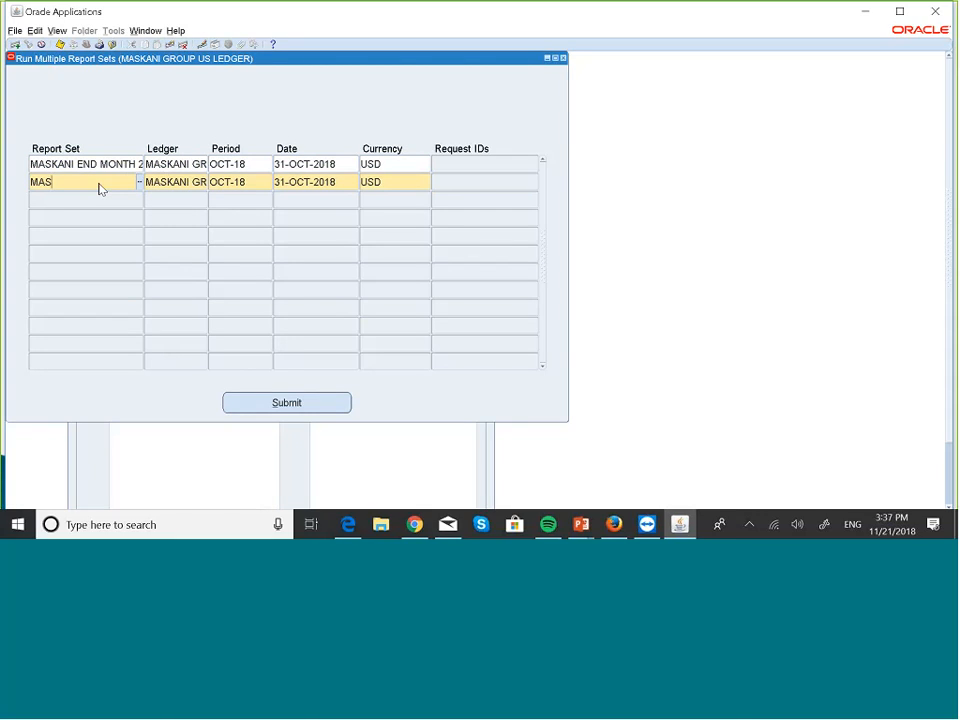
text(K)
key(Tab)
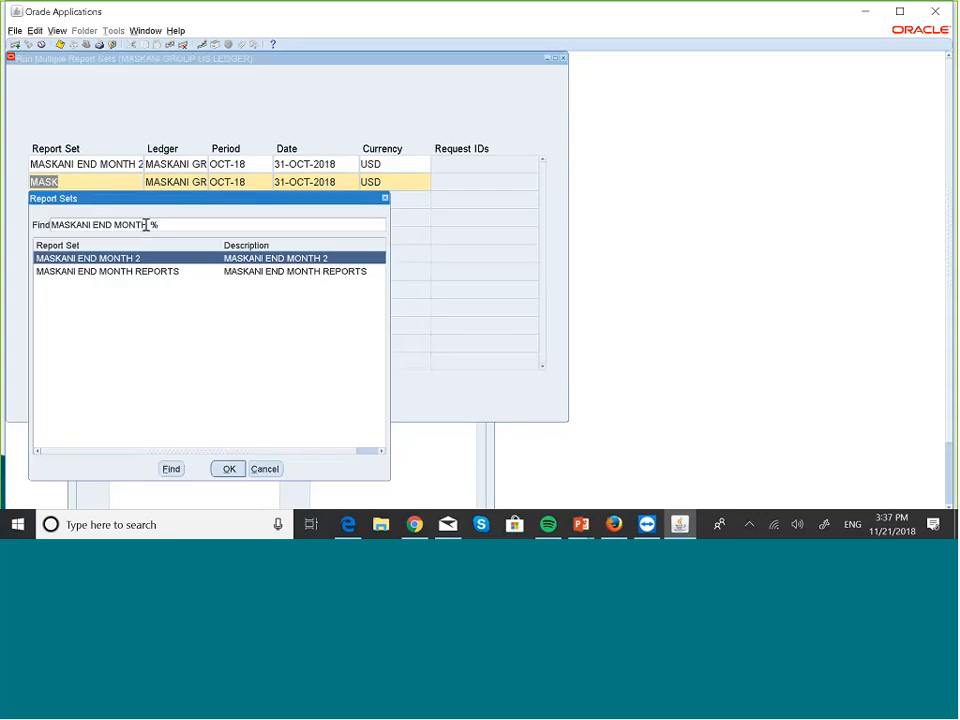
click(149, 274)
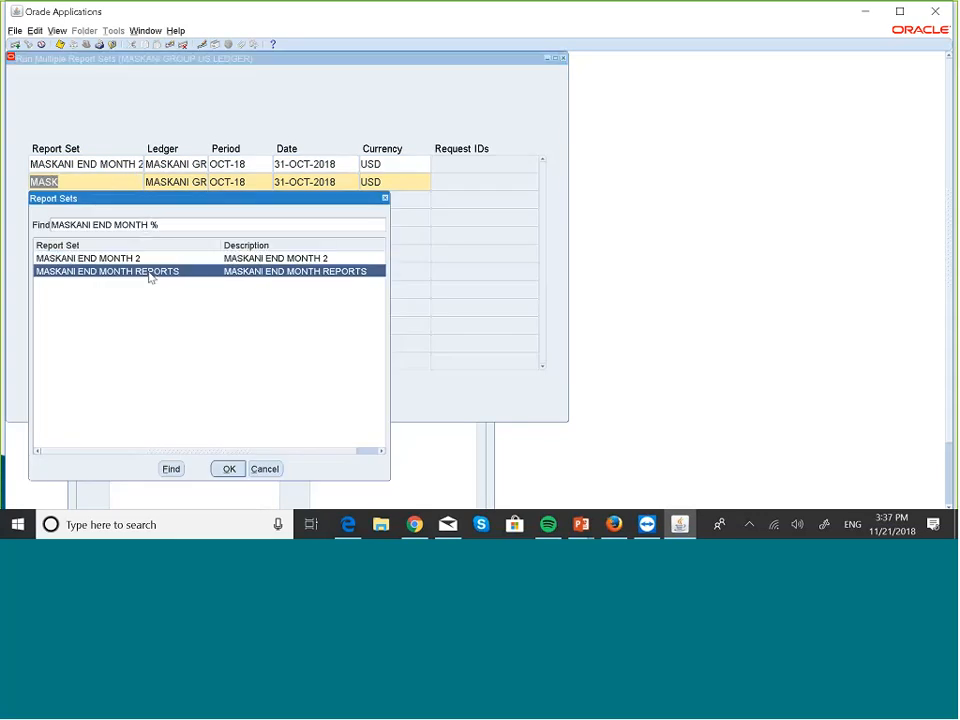
click(231, 475)
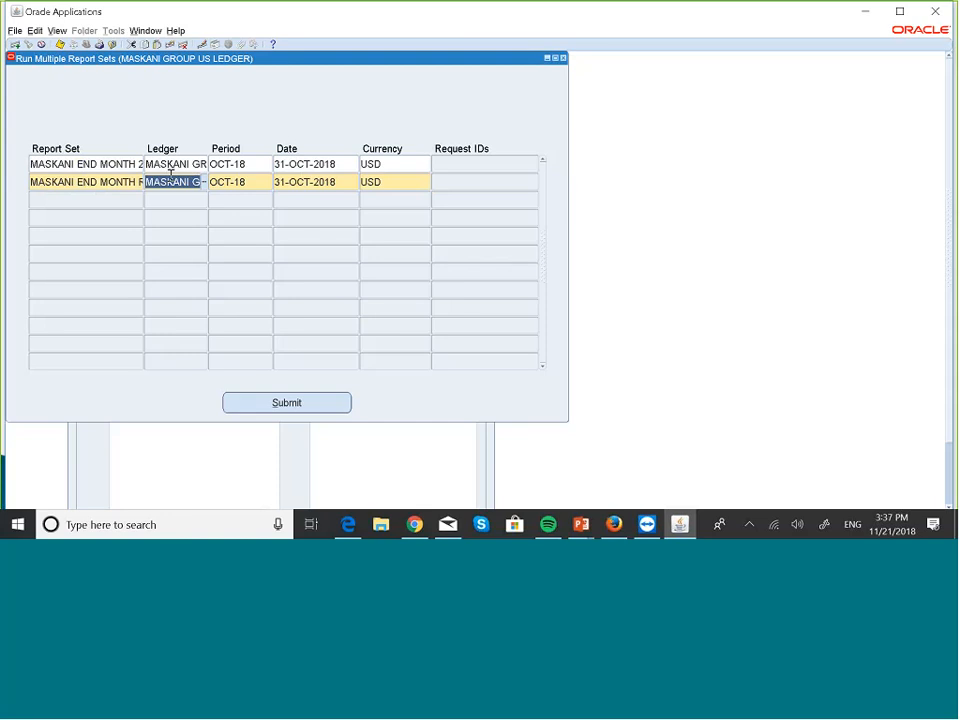
Submit both report sets as requests 5863023–5863026, then advance the slide show to FSG Level of Detail.
click(313, 401)
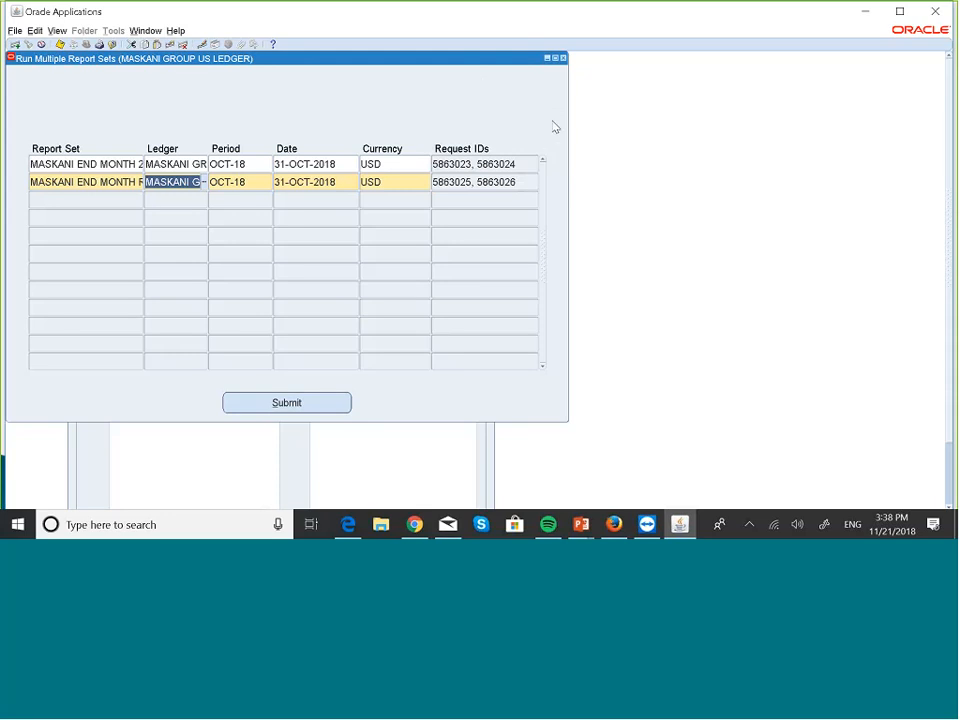
click(563, 58)
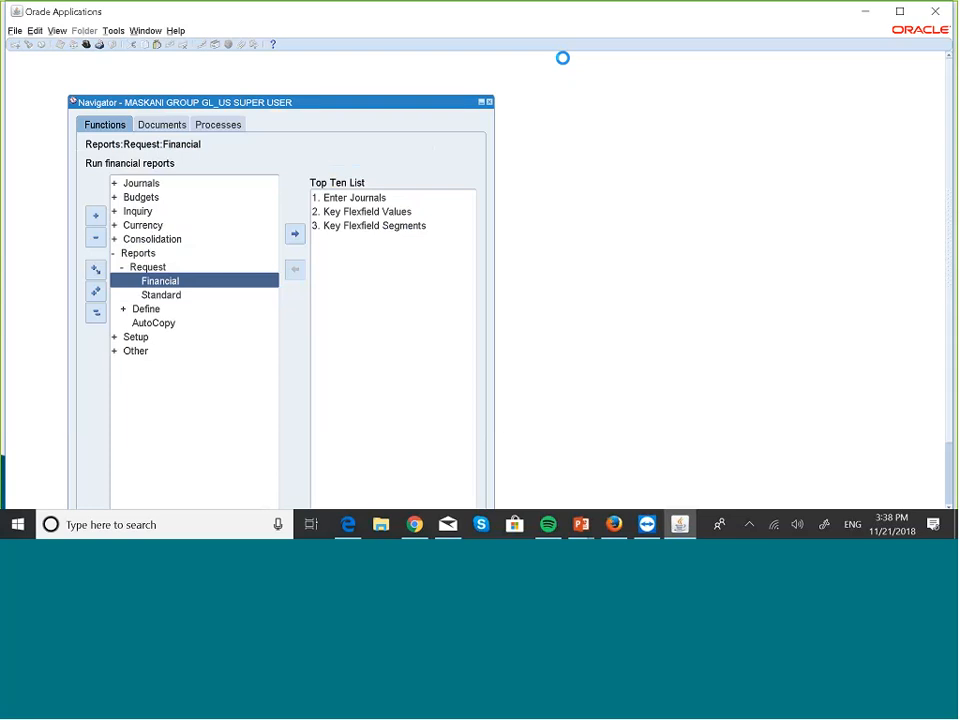
key(super+Tab)
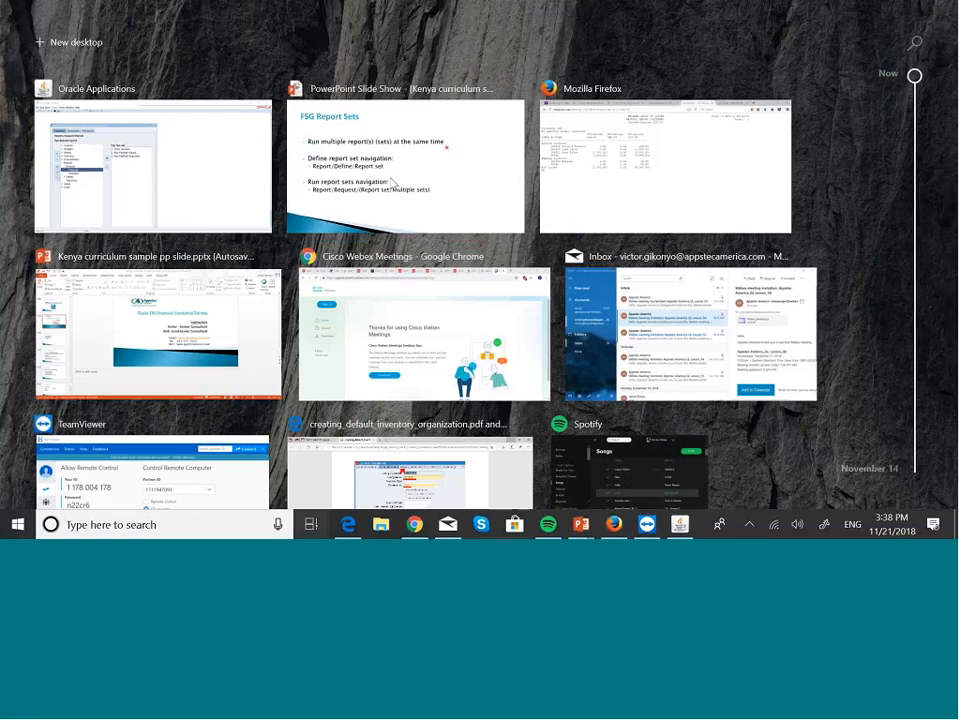
click(390, 172)
click(390, 176)
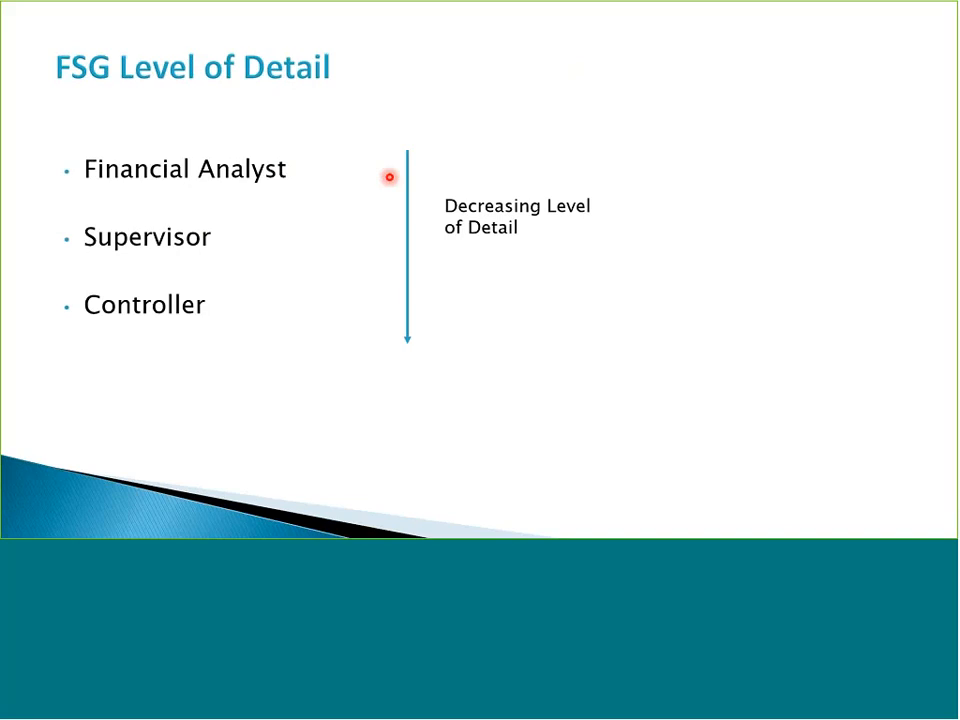
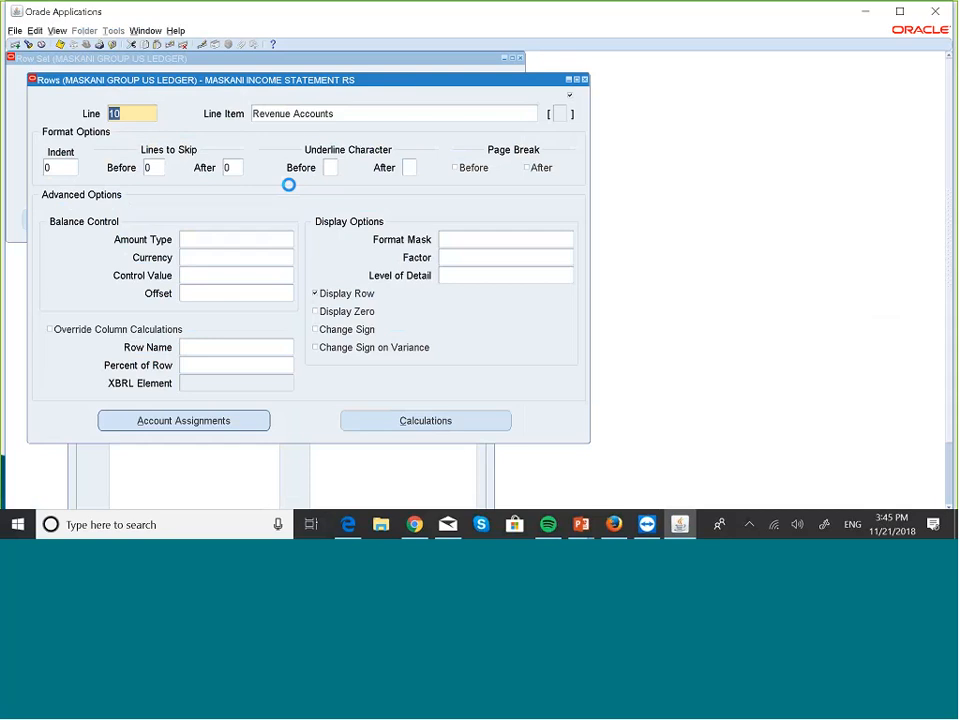
Review the row lines and the Level of Detail list without choosing a level.
key(Down)
key(Up)
click(466, 279)
click(571, 279)
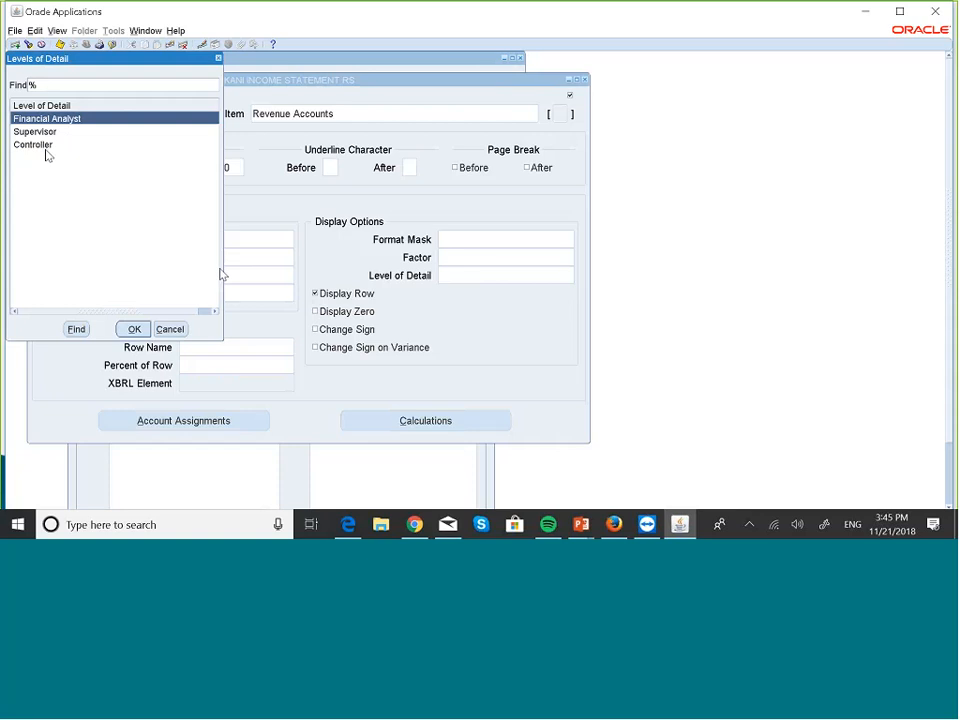
click(219, 59)
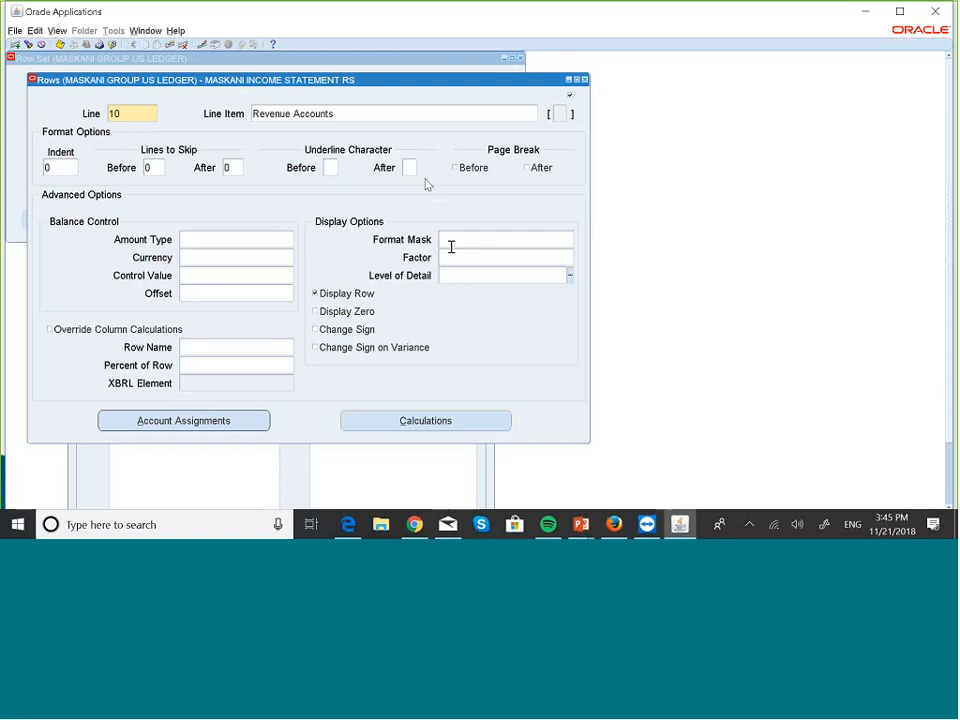
click(349, 115)
key(Down)
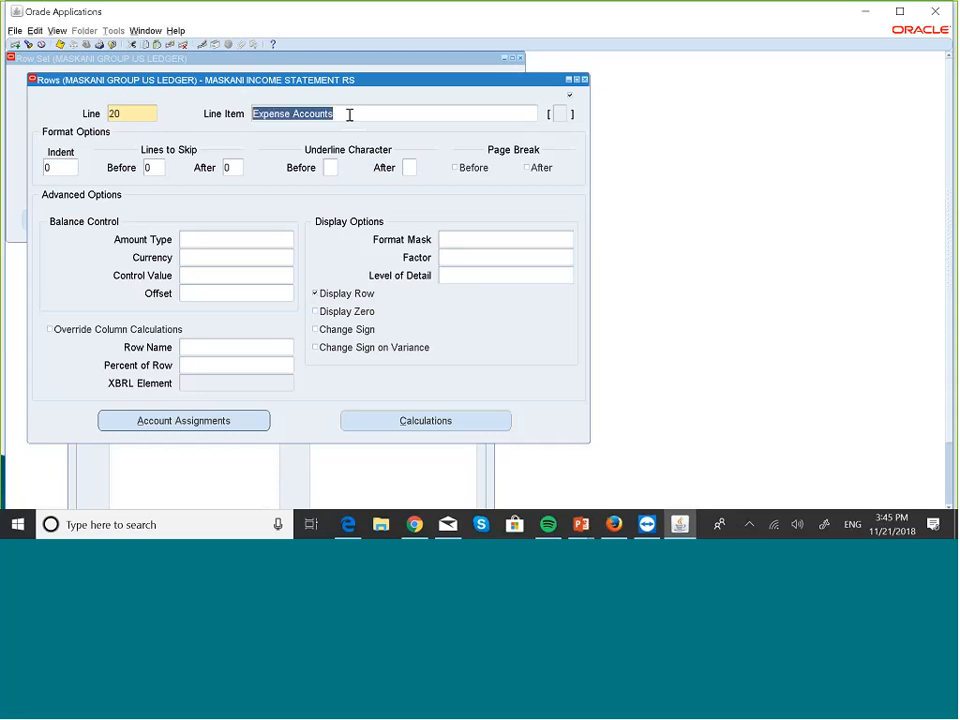
key(Down)
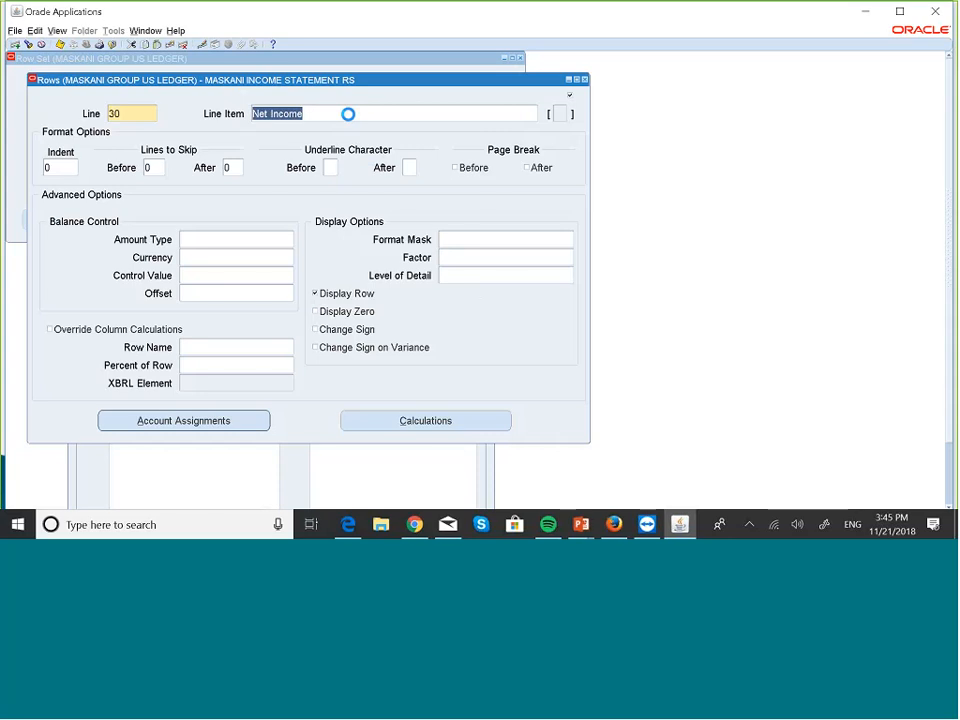
key(Up)
key(Up)
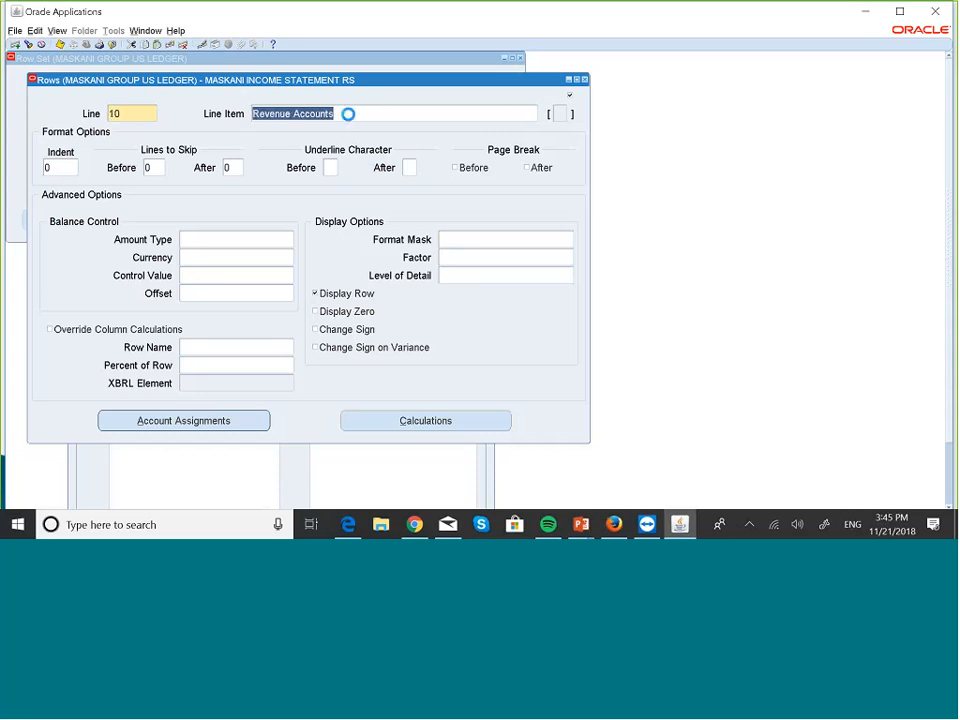
Rename line 10 to 'Revenue Accounts (Financial)' and set its level of detail to Financial Analyst.
click(351, 114)
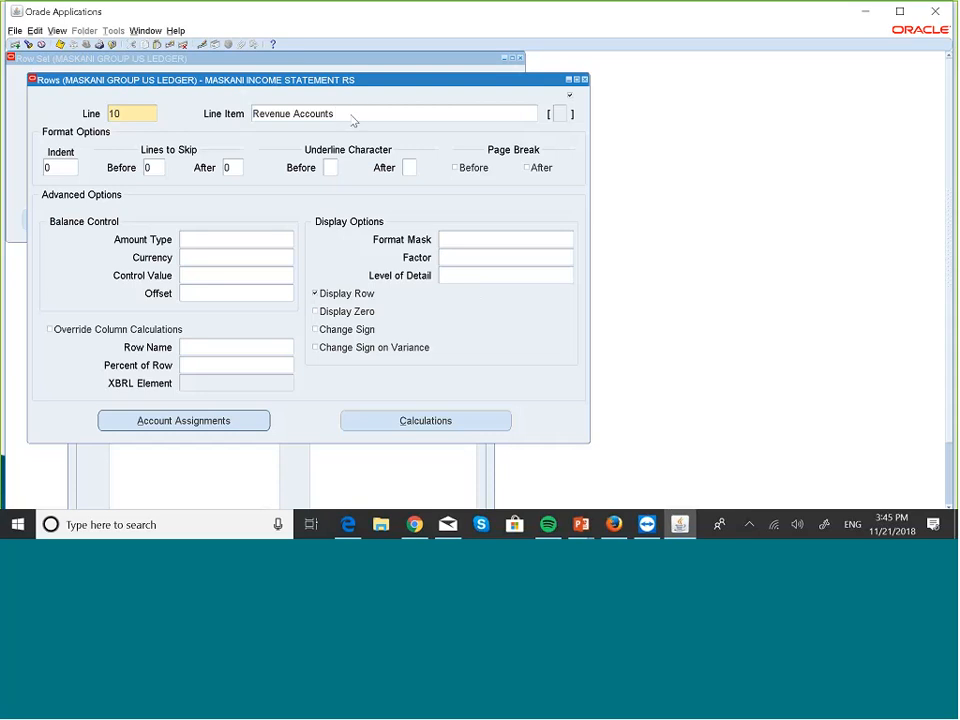
text(()
key(Caps_Lock)
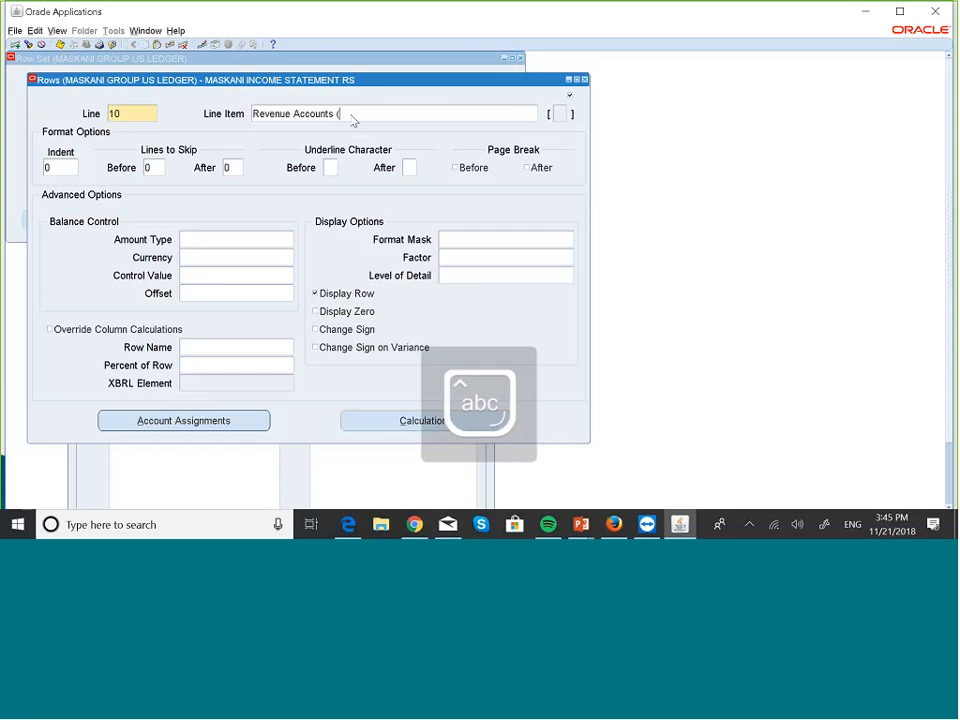
text(Financial)
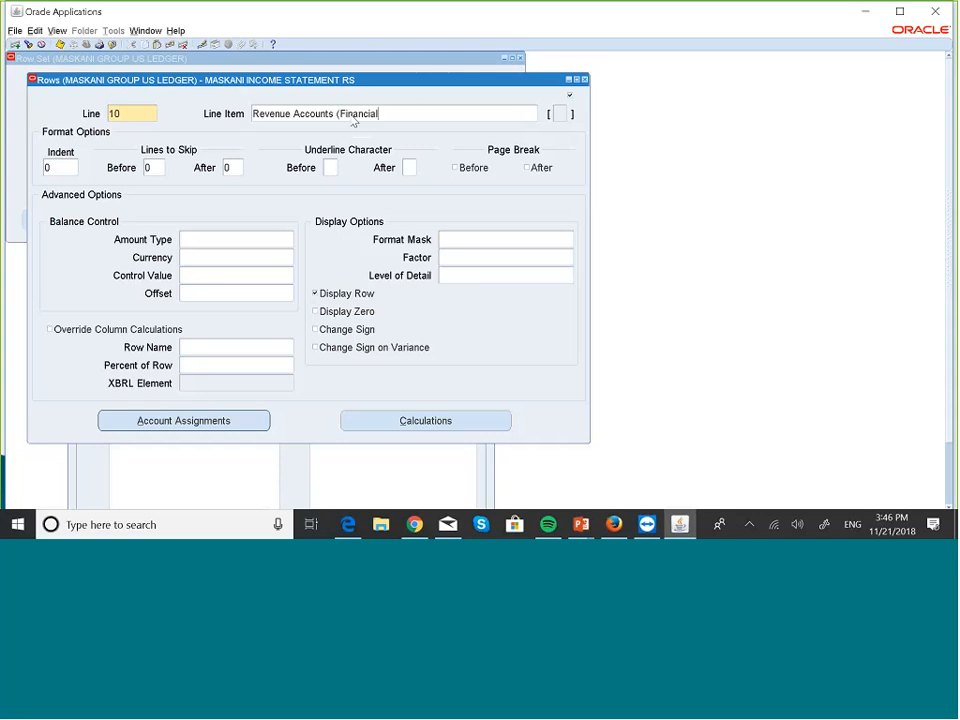
text())
click(450, 274)
click(571, 275)
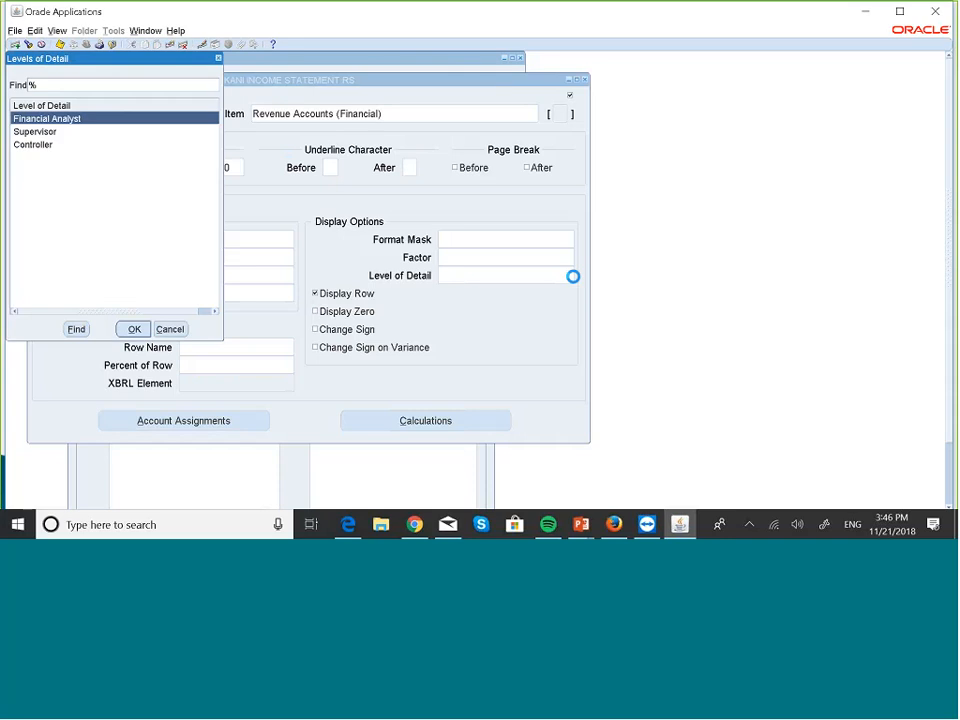
click(134, 329)
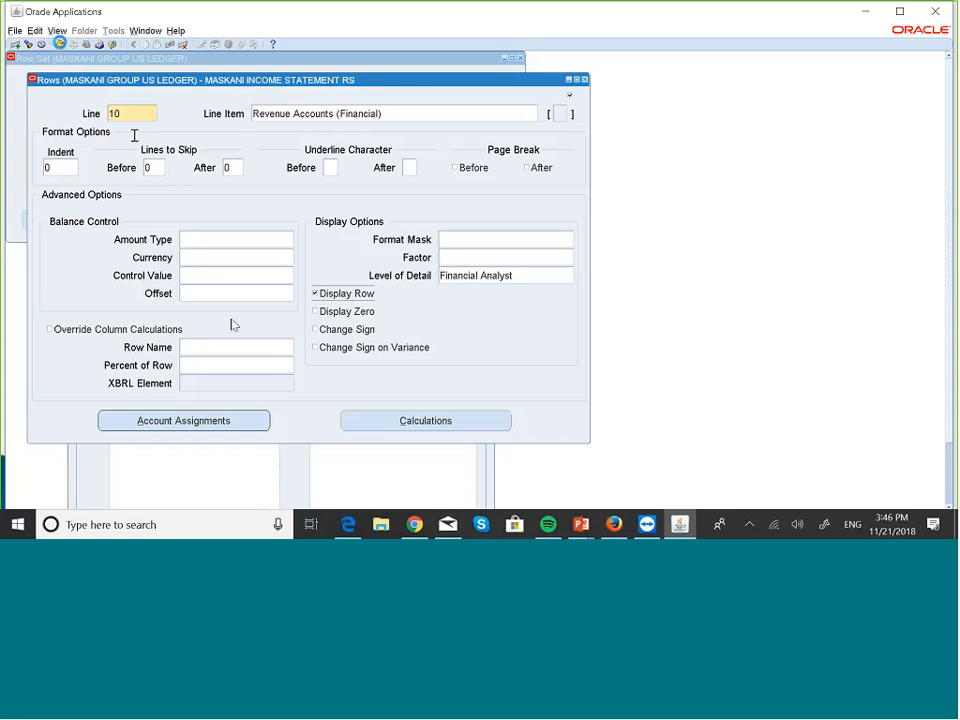
Relabel line 20 as 'Expense Accounts (Supervisor)'.
key(Down)
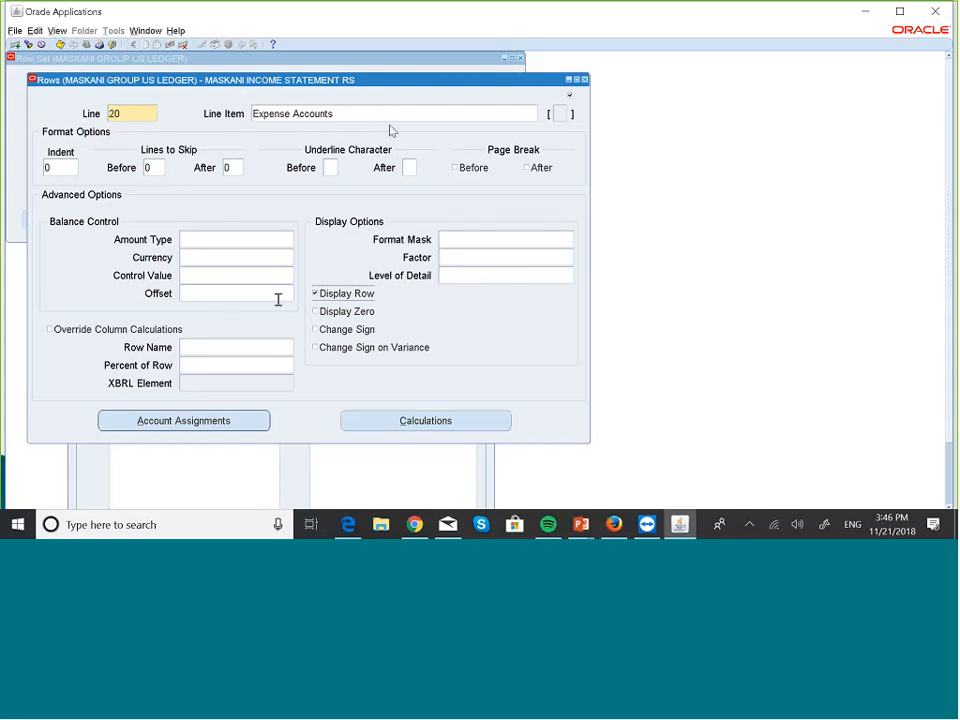
click(353, 118)
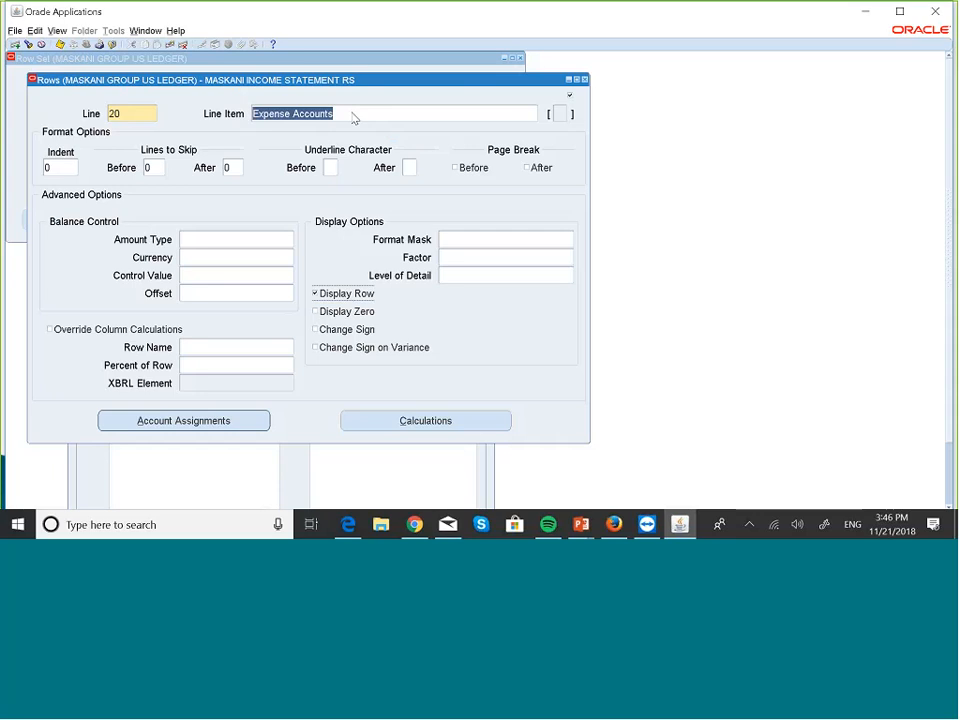
click(352, 114)
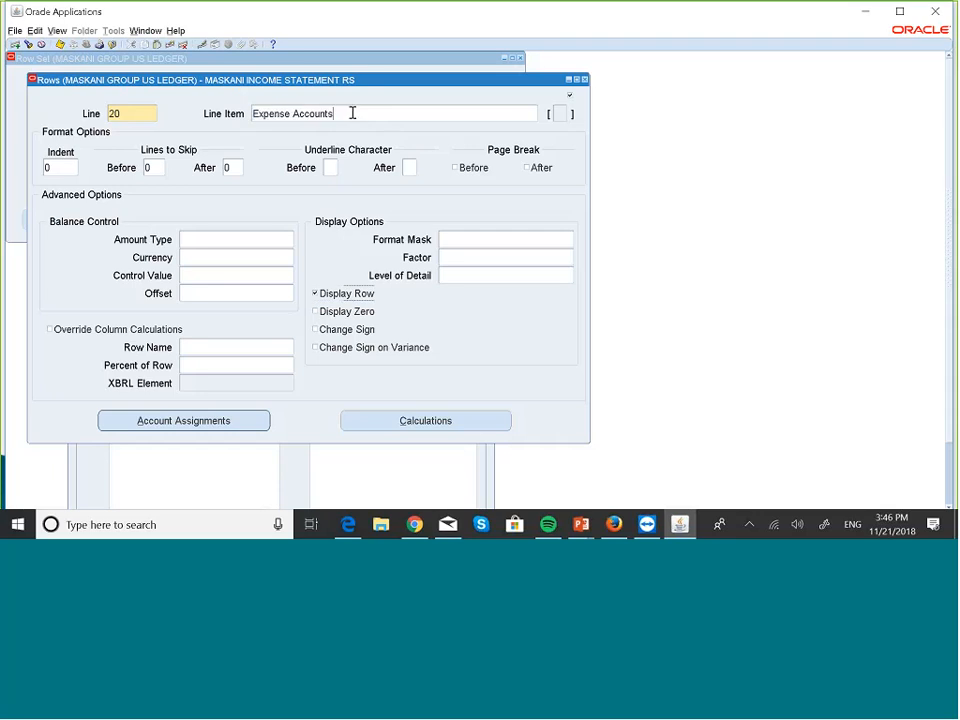
text(()
key(BackSpace)
text(()
key(Caps_Lock)
text(S)
key(Caps_Lock)
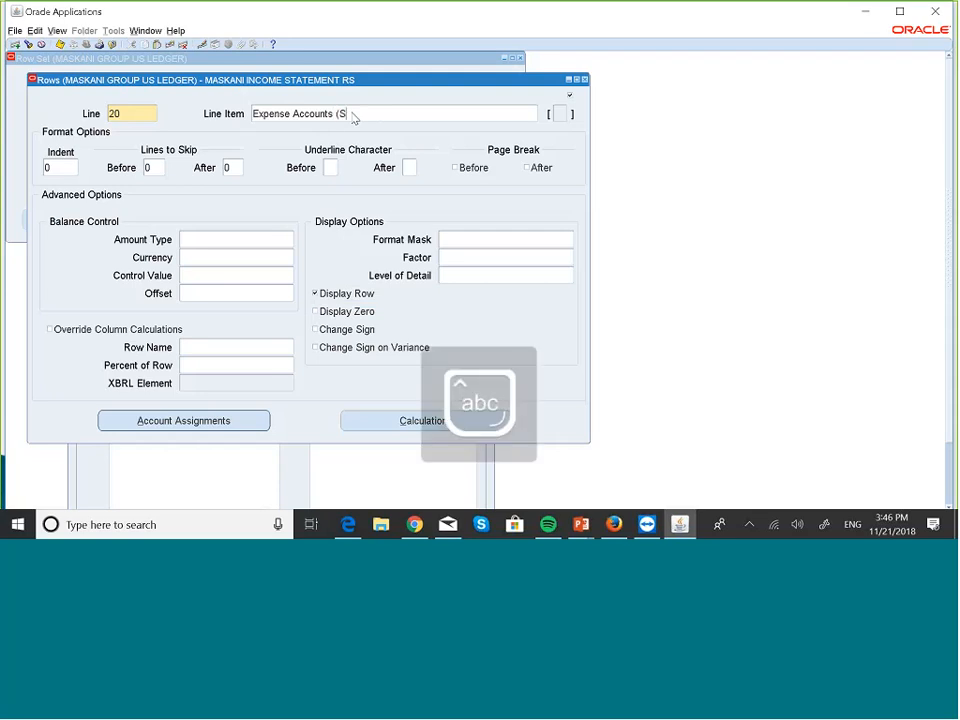
text(unts (Supervior)
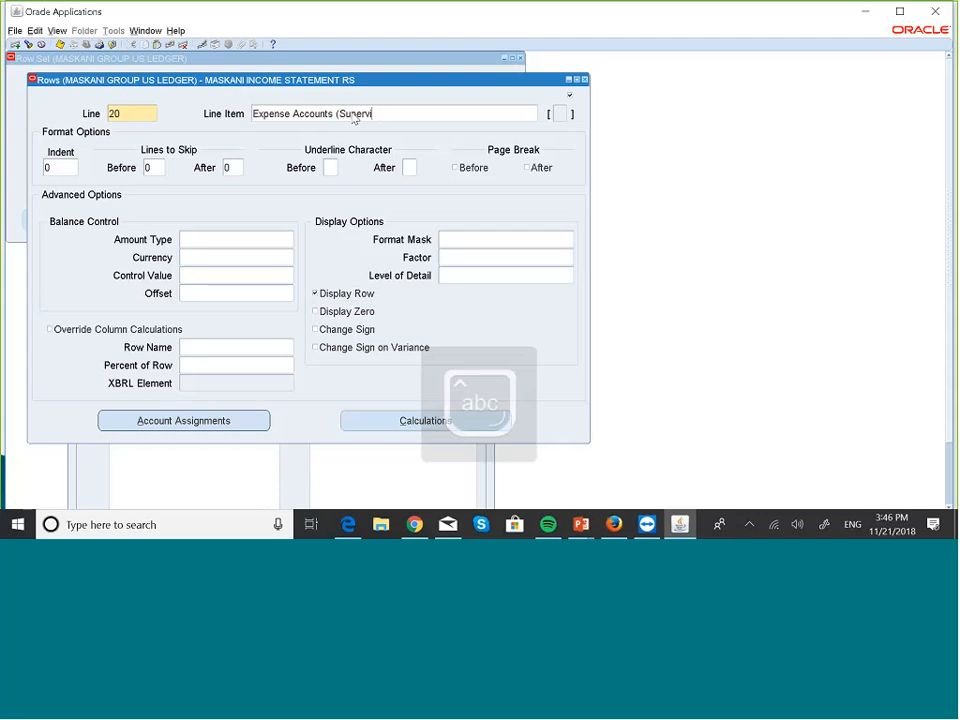
key(BackSpace)
key(BackSpace)
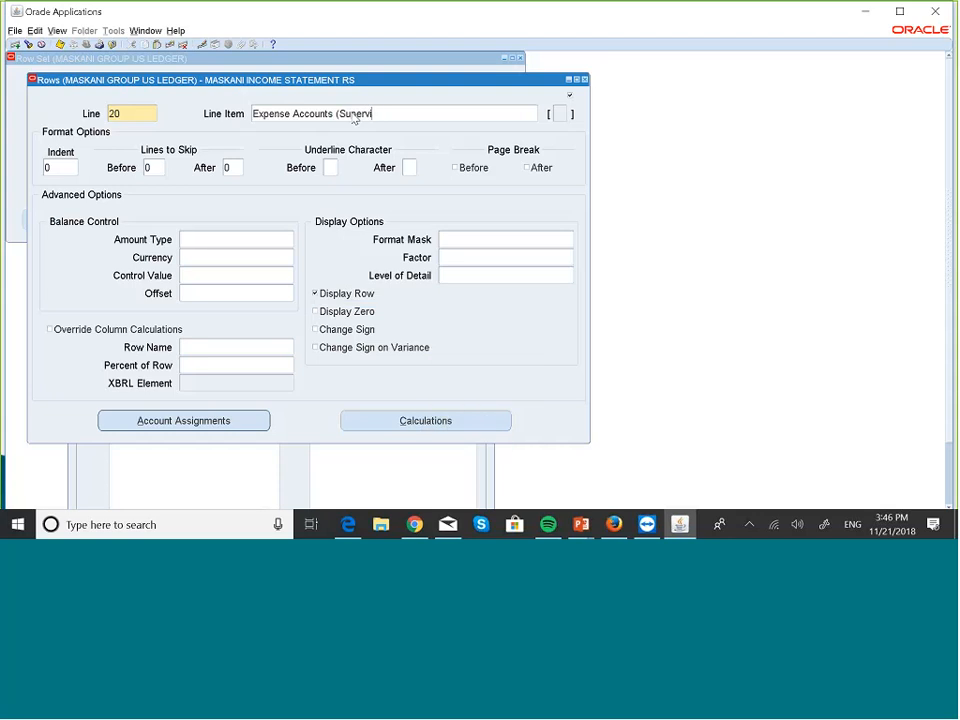
text(sor))
Set line 20's level of detail to Supervisor.
click(452, 275)
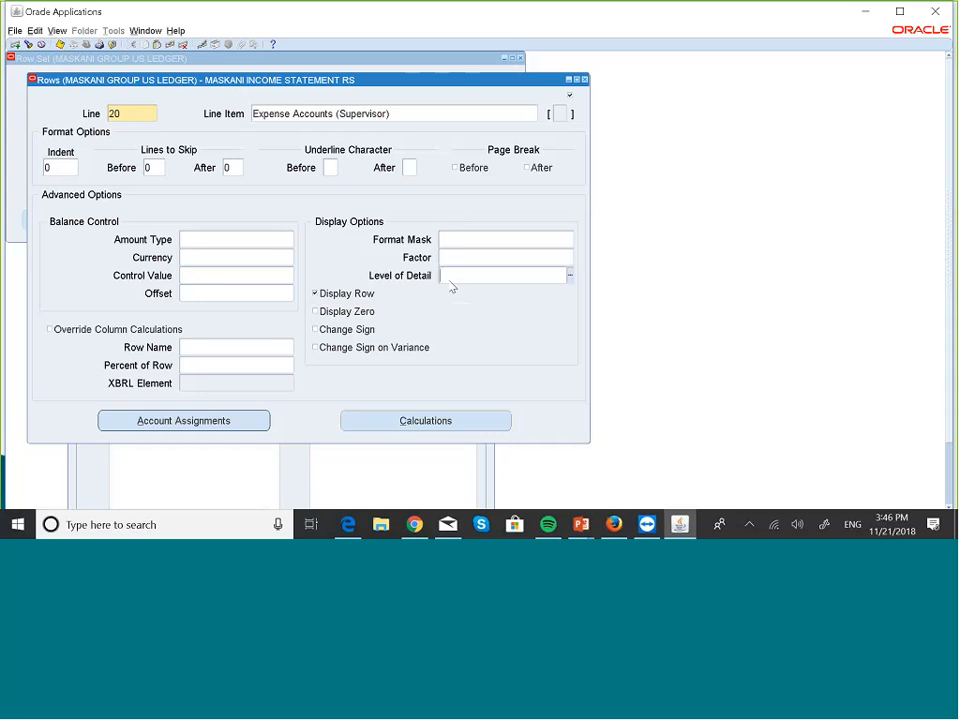
click(566, 275)
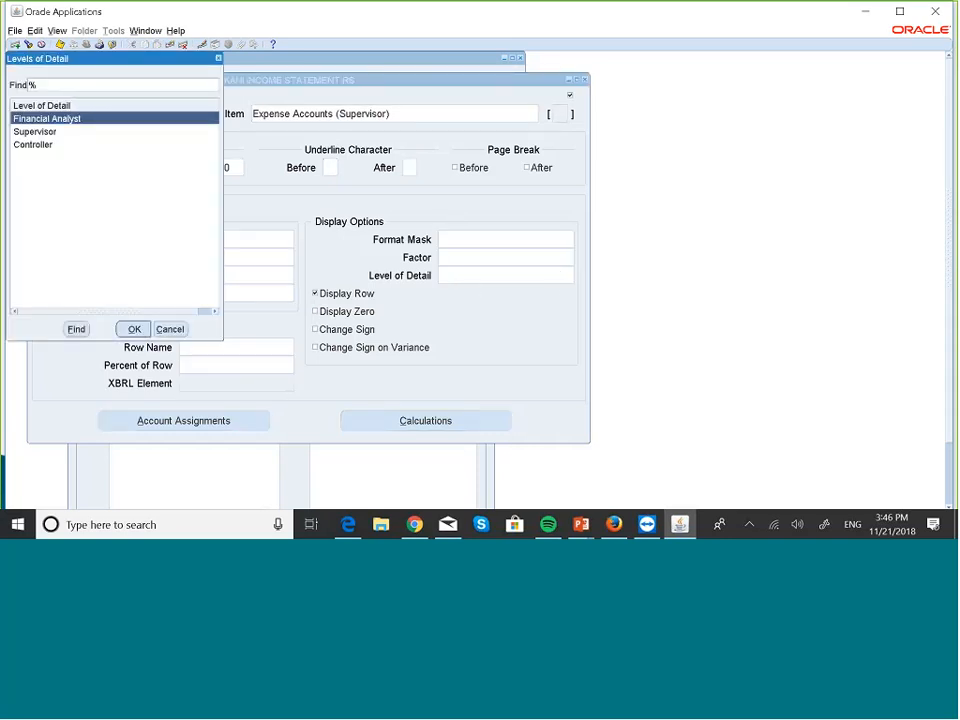
click(40, 144)
click(34, 133)
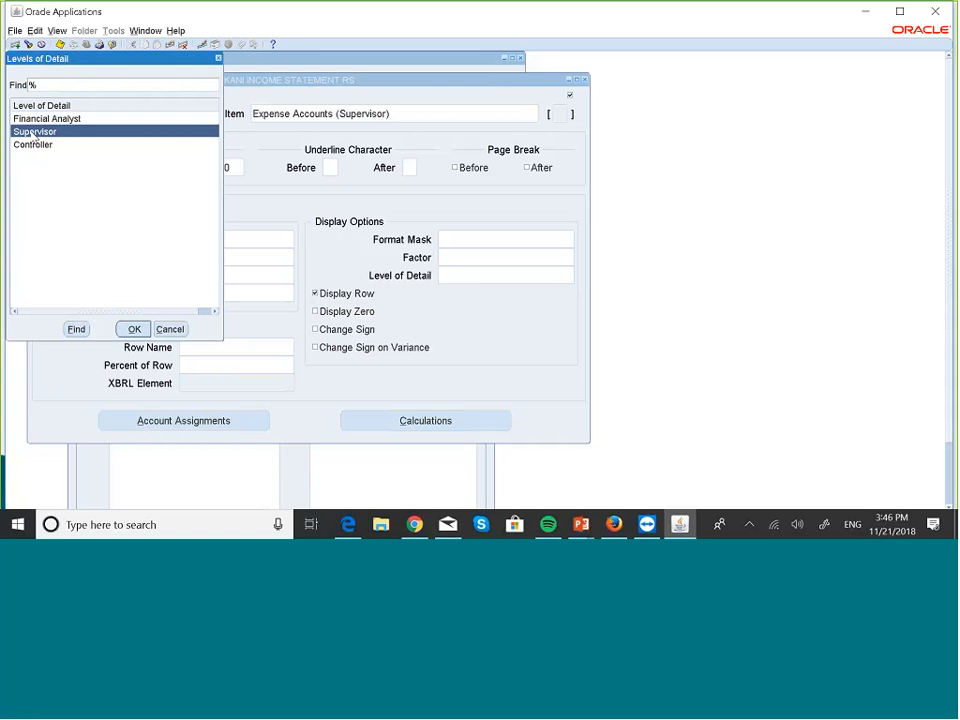
click(135, 328)
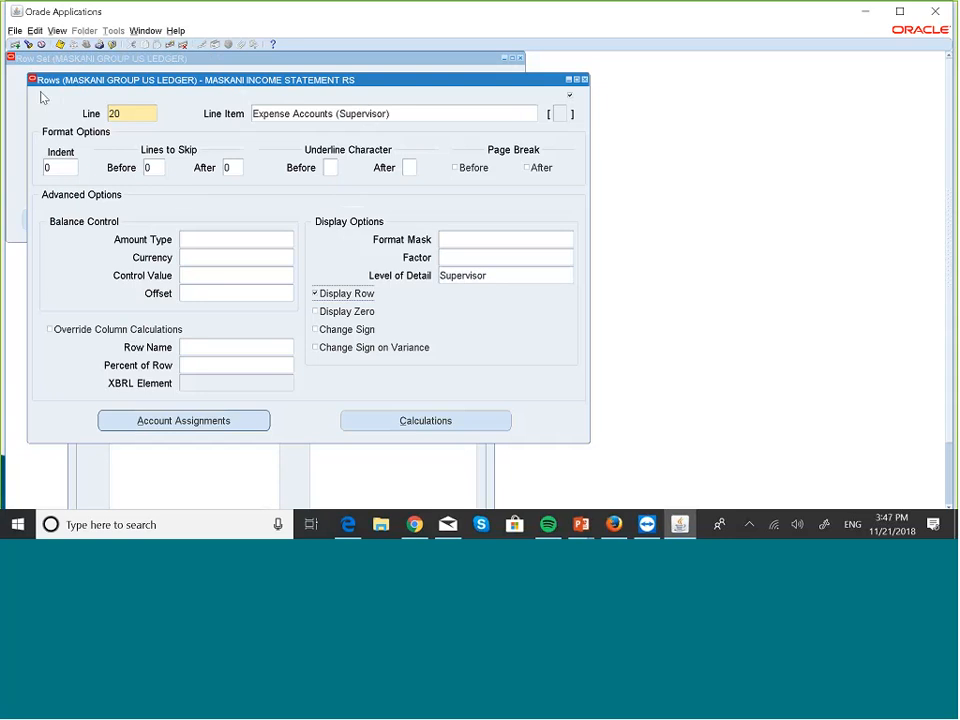
Relabel line 30 as 'Net Income (Controller)' with level of detail Controller.
key(Down)
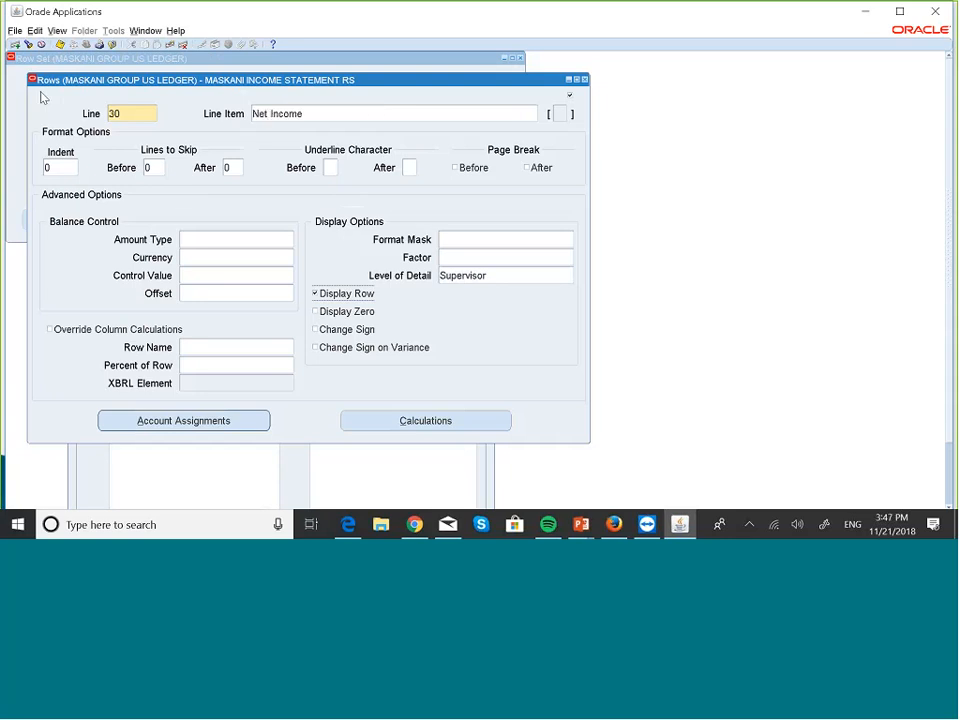
click(309, 112)
click(309, 113)
key(Caps_Lock)
key(Caps_Lock)
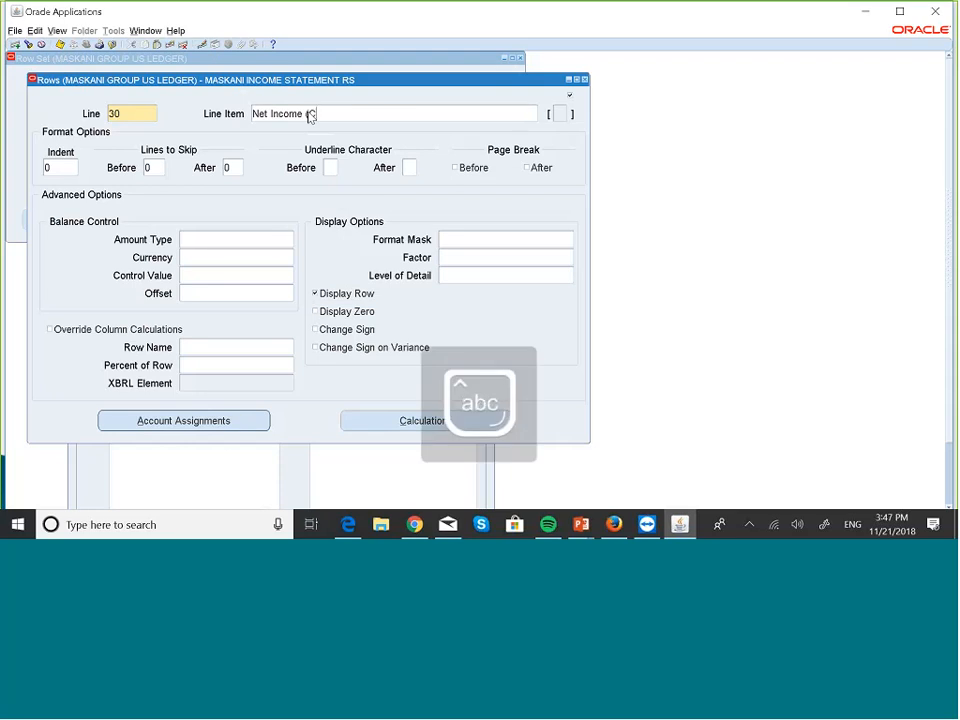
text(ontroller))
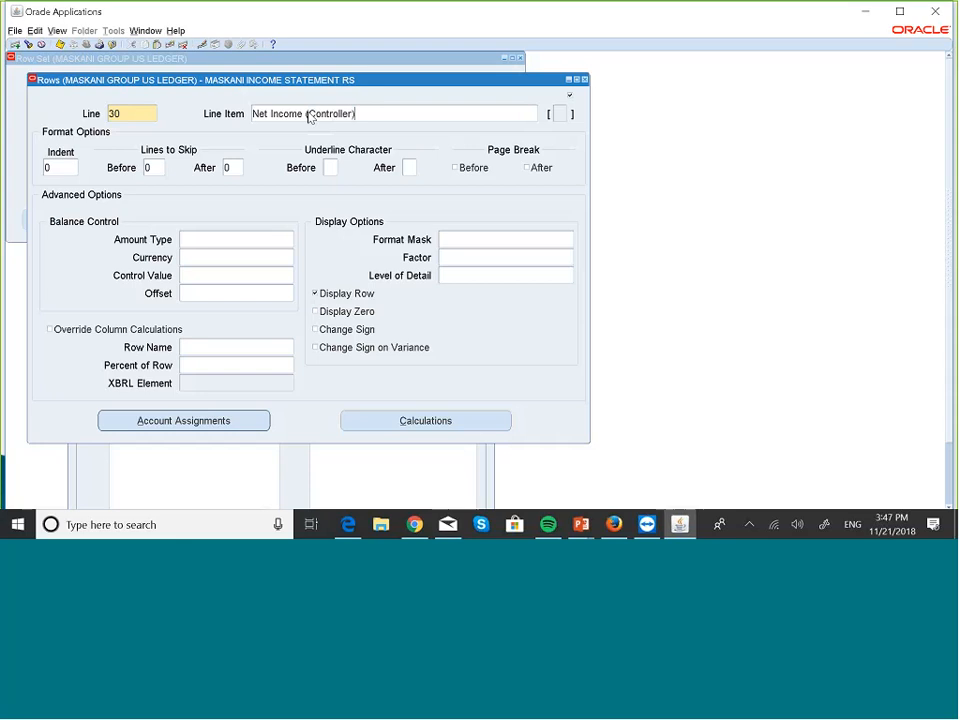
click(485, 277)
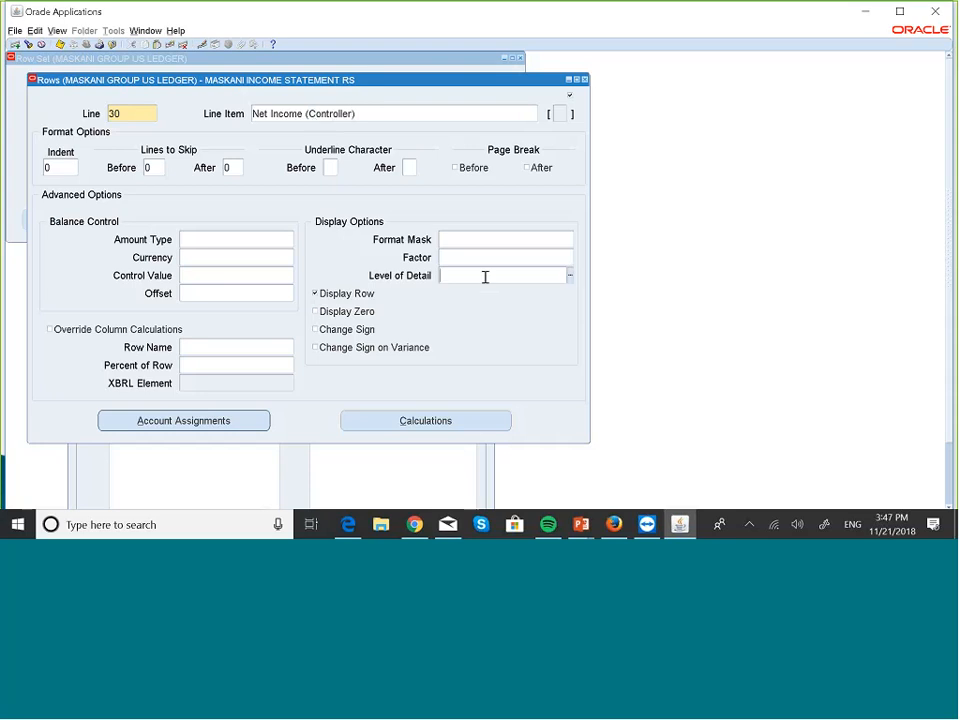
click(570, 276)
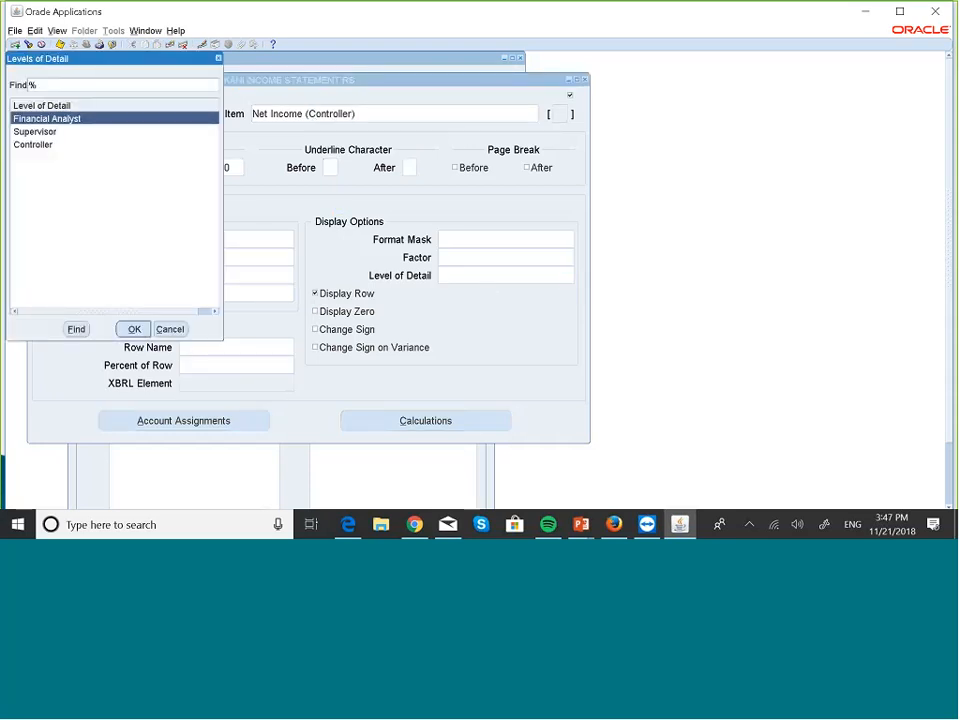
click(35, 145)
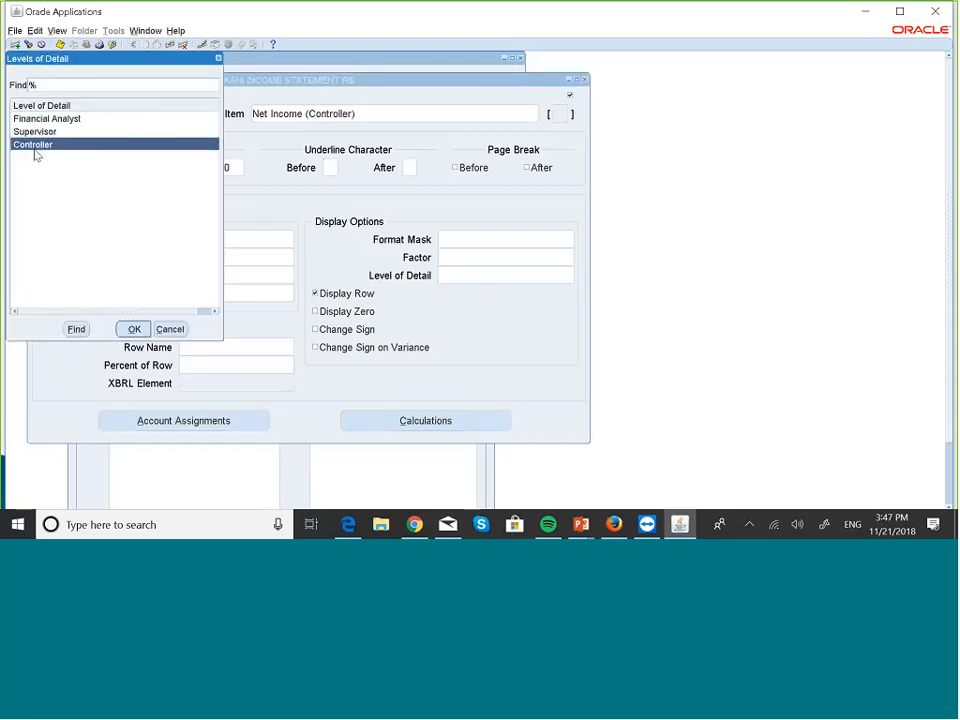
click(134, 329)
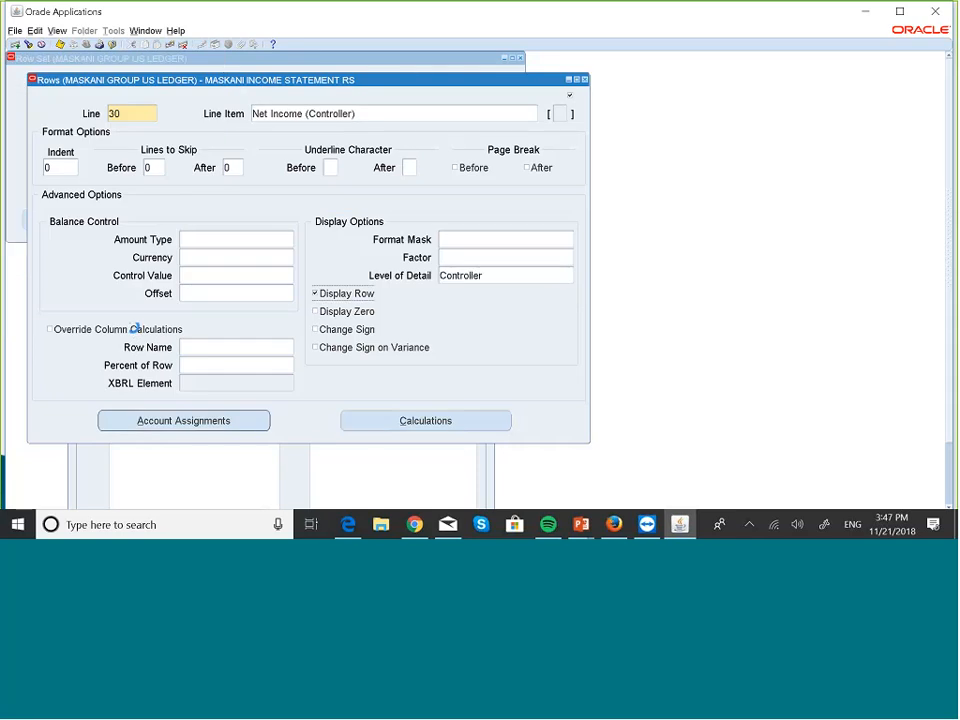
click(59, 45)
Recheck the levels of detail on lines 10, 20 and 30, then close the Rows window.
click(383, 114)
key(Up)
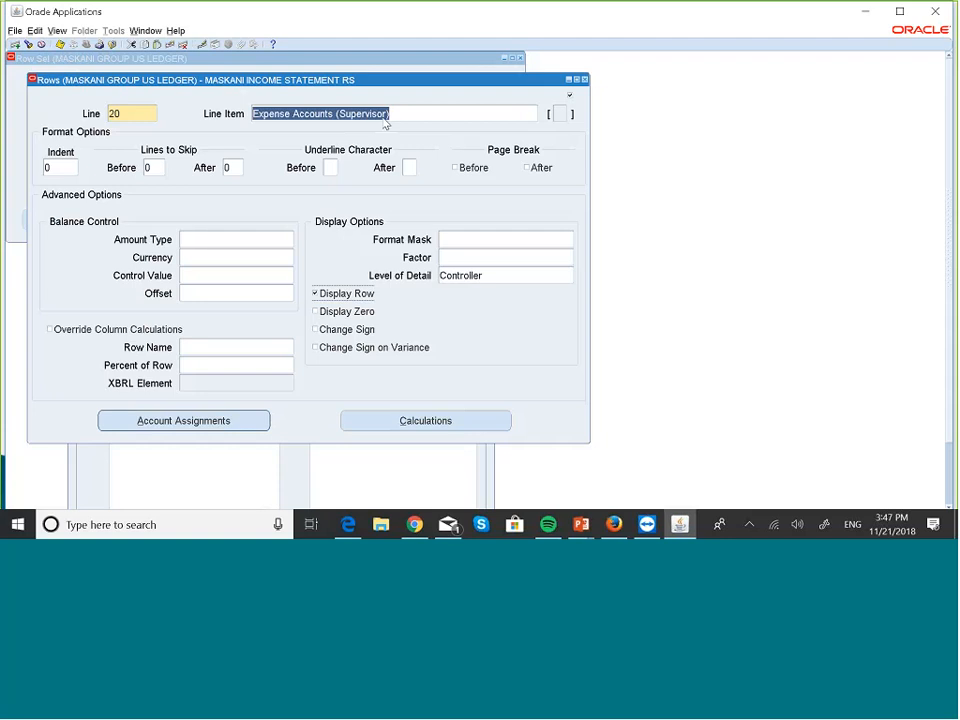
key(Up)
key(Down)
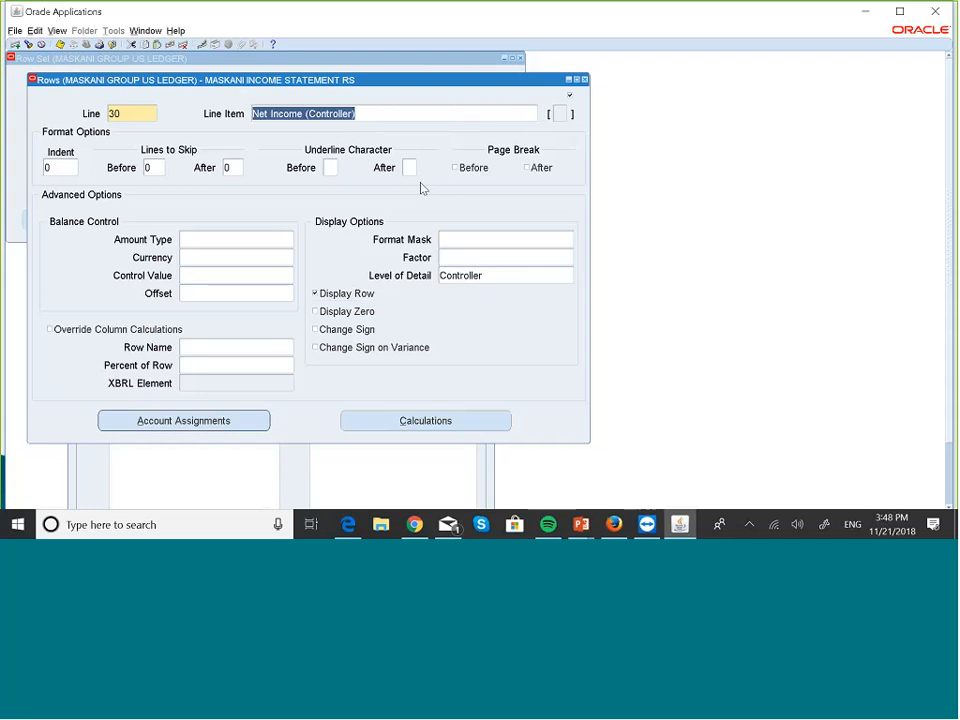
click(491, 279)
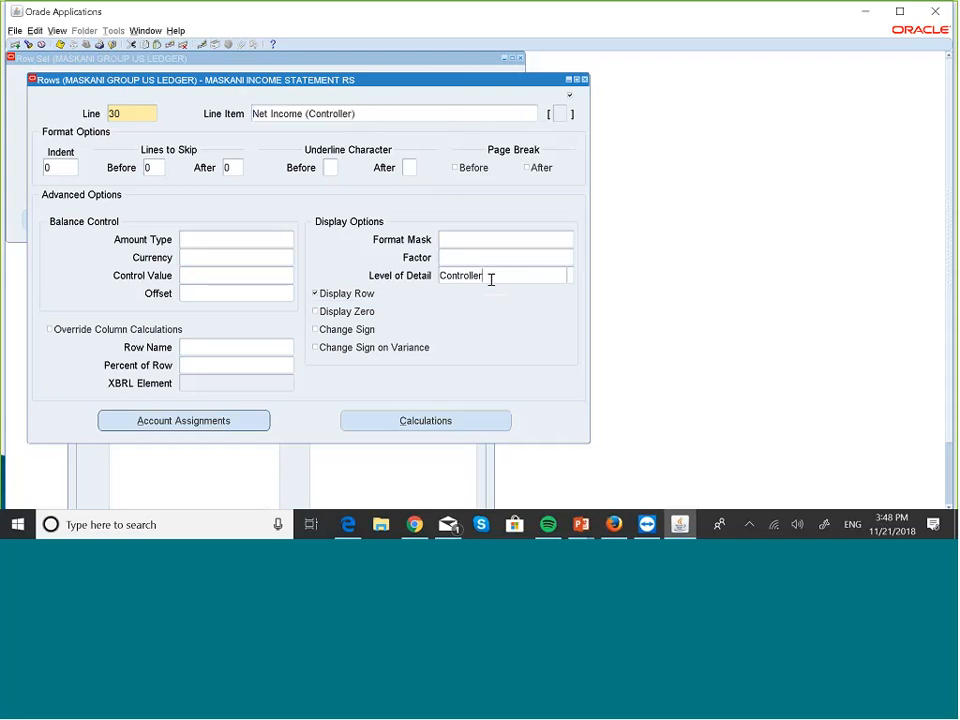
key(Up)
key(Up)
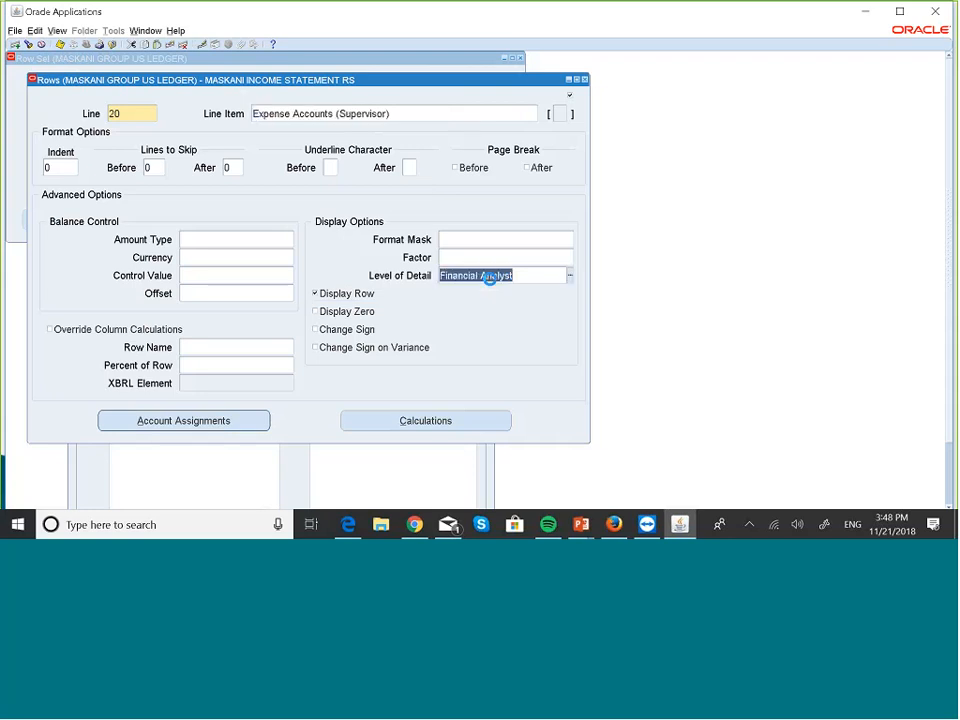
key(Up)
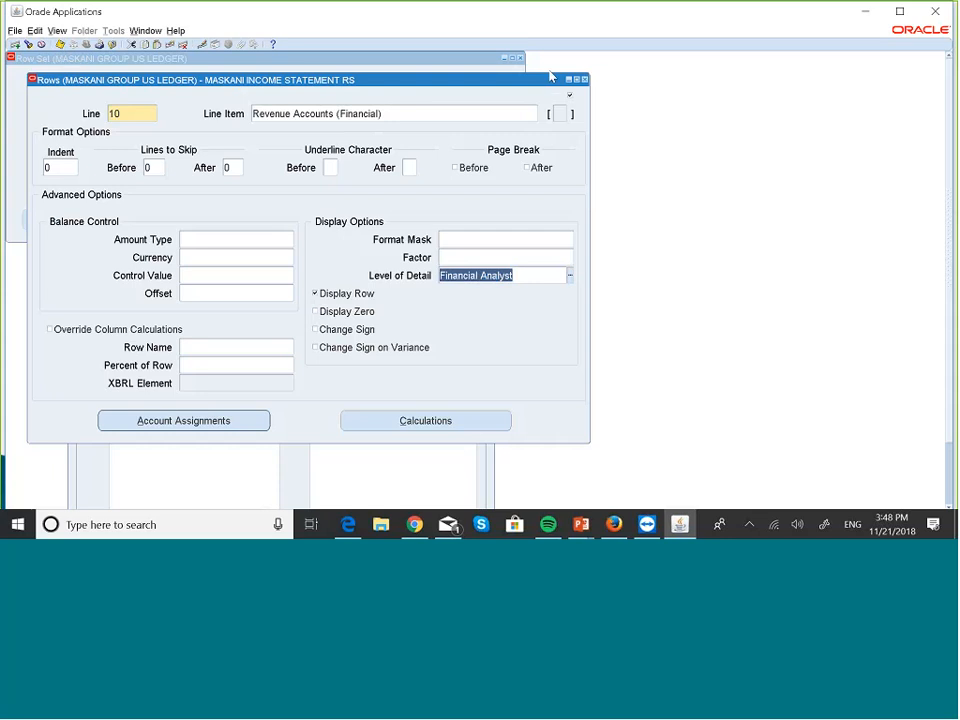
click(584, 79)
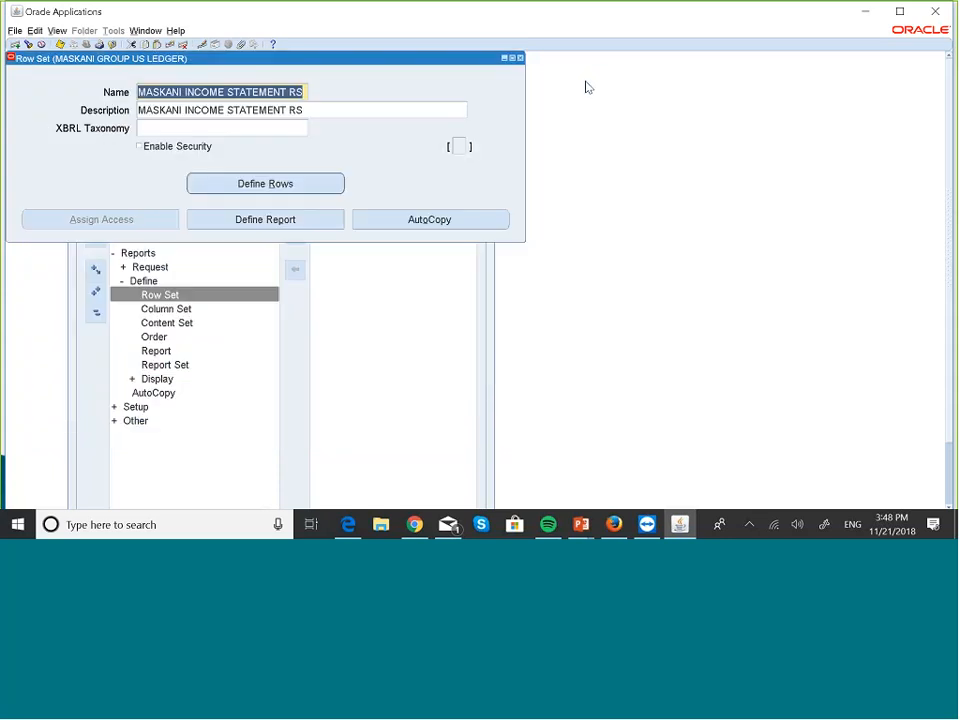
Close the row set and open a fresh Column Set form, discarding a partly typed name.
click(520, 58)
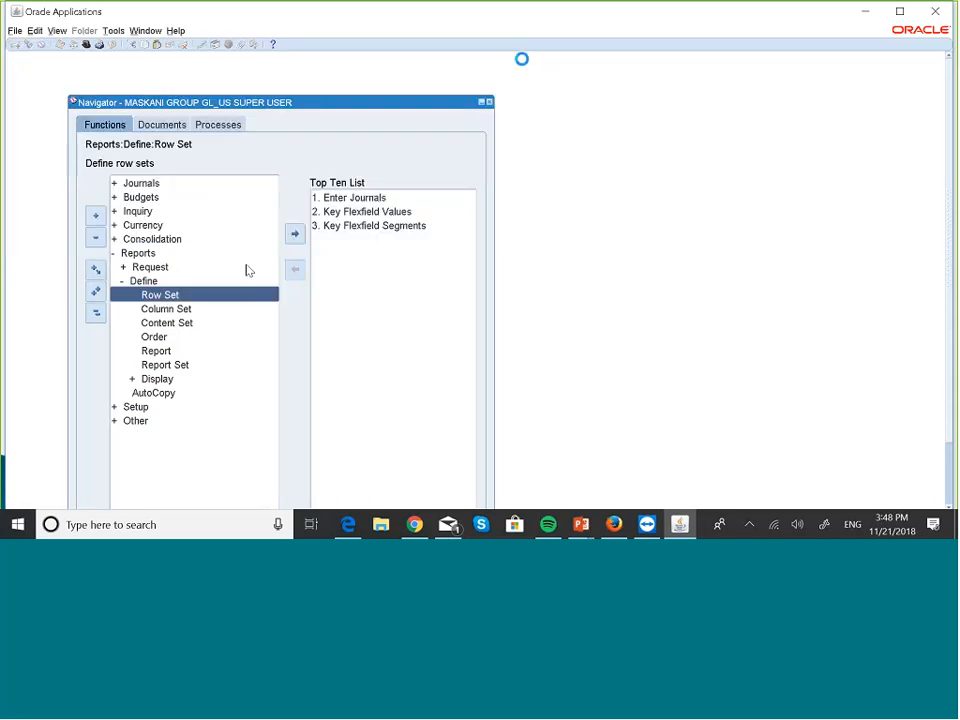
click(170, 308)
double_click(170, 308)
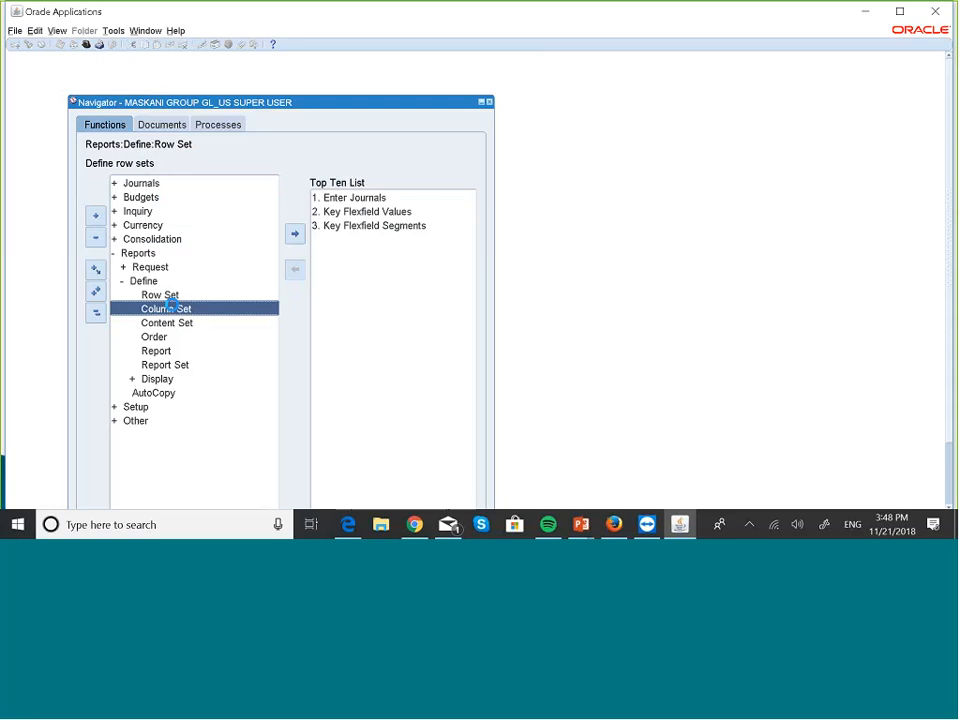
key(Caps_Lock)
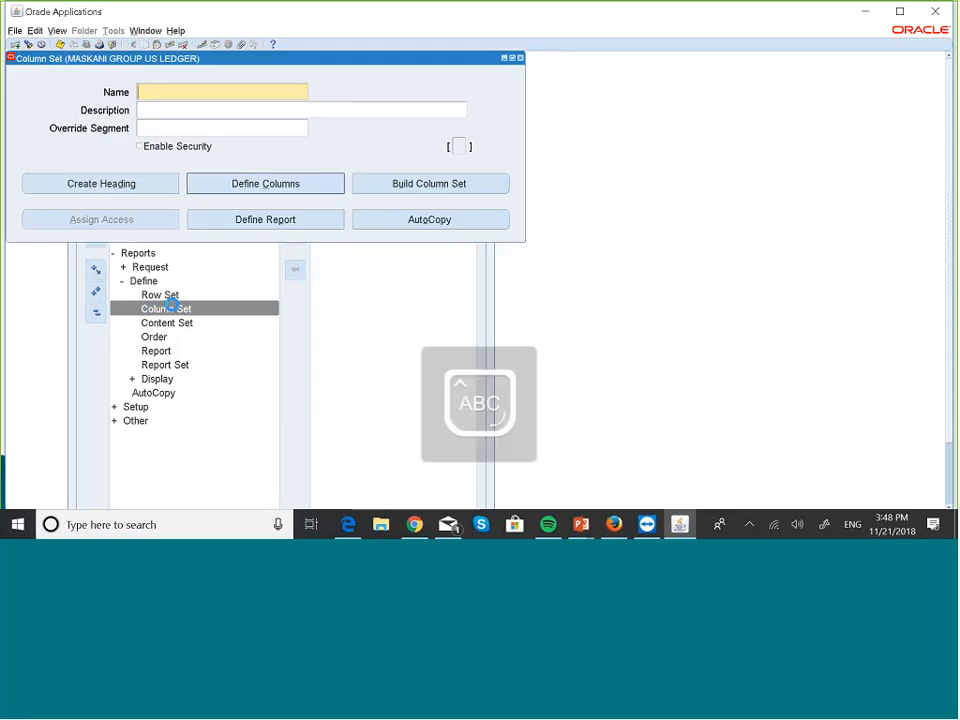
text(MASK)
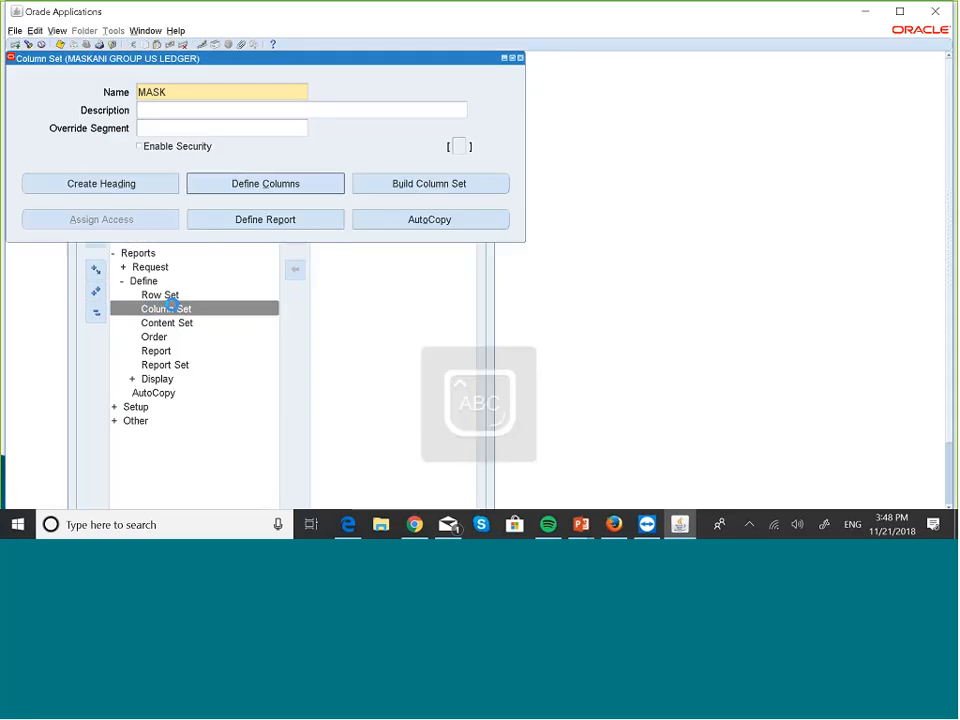
double_click(176, 92)
key(BackSpace)
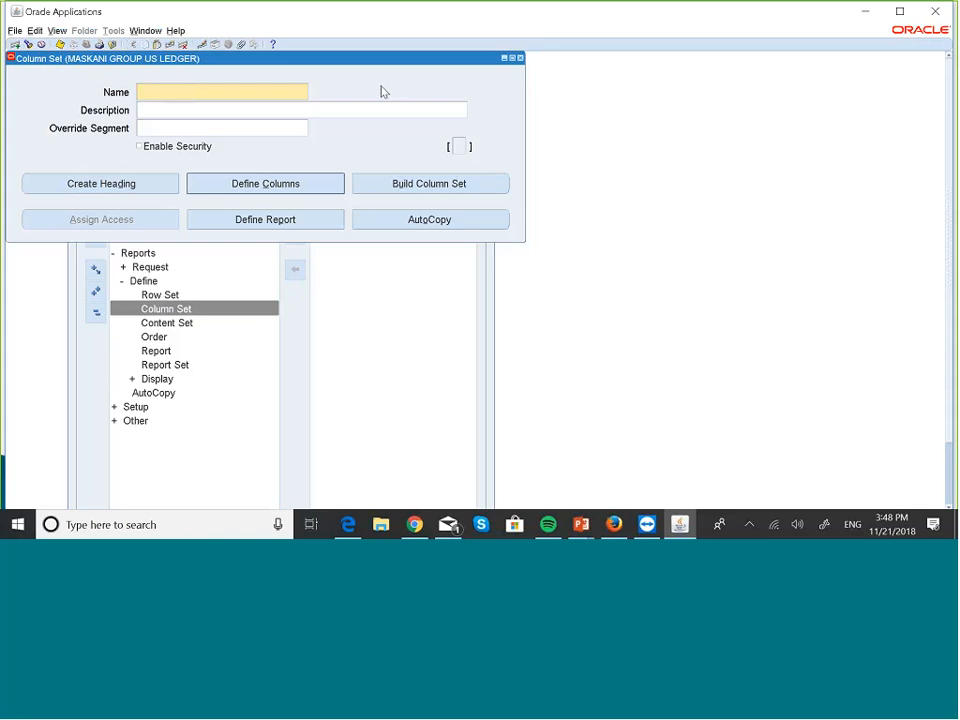
key(F4)
key(Return)
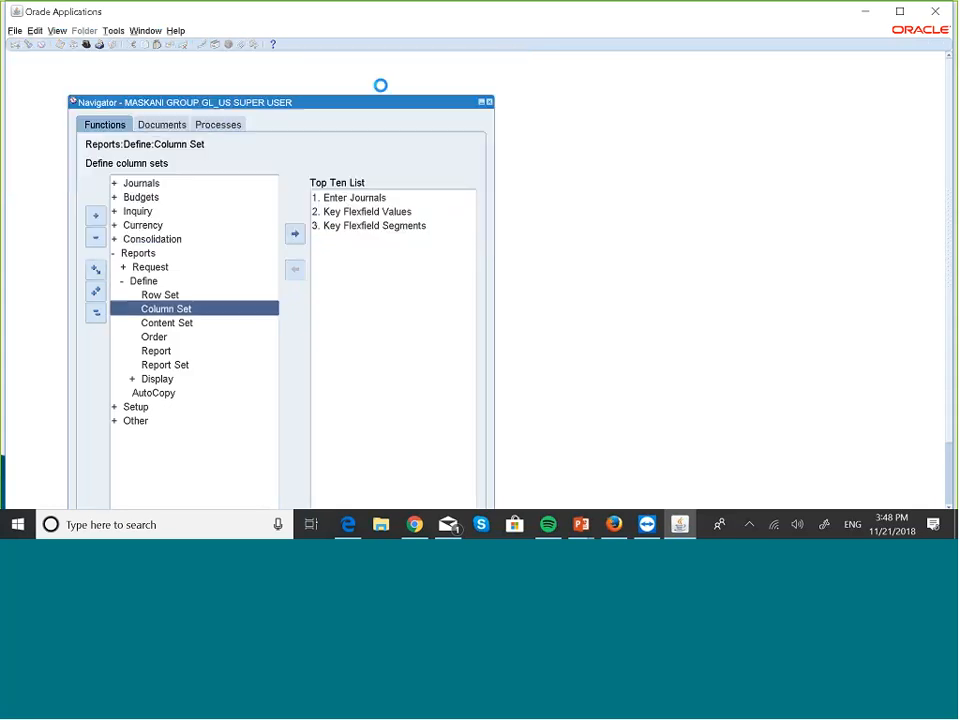
key(Return)
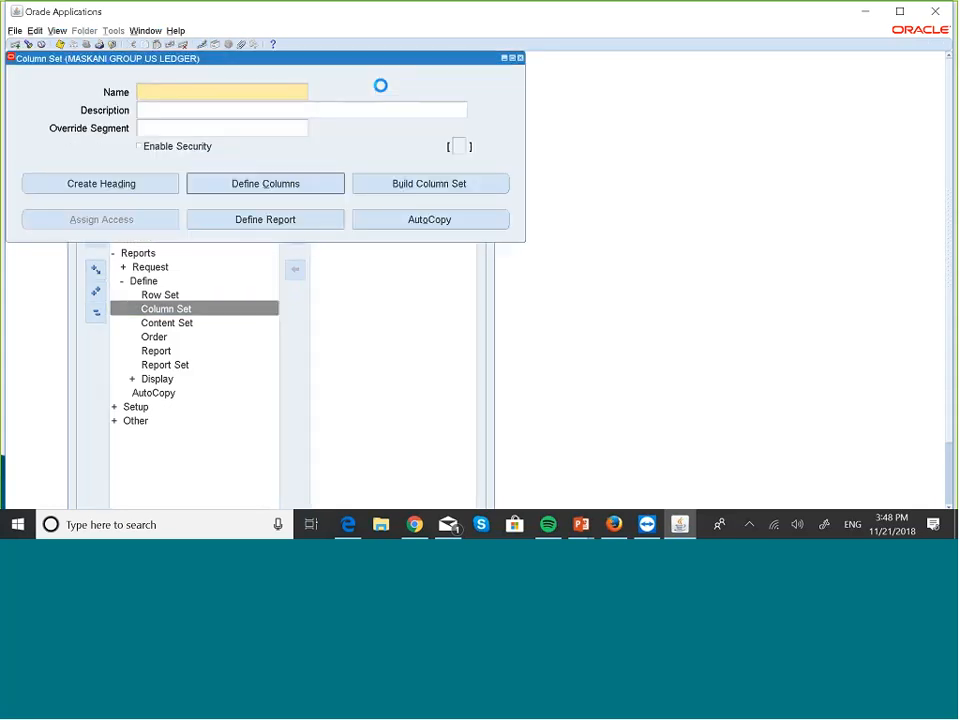
Query column sets matching MASKA% and open MASKANI INCOME STATEMENT CS's column definitions.
key(F11)
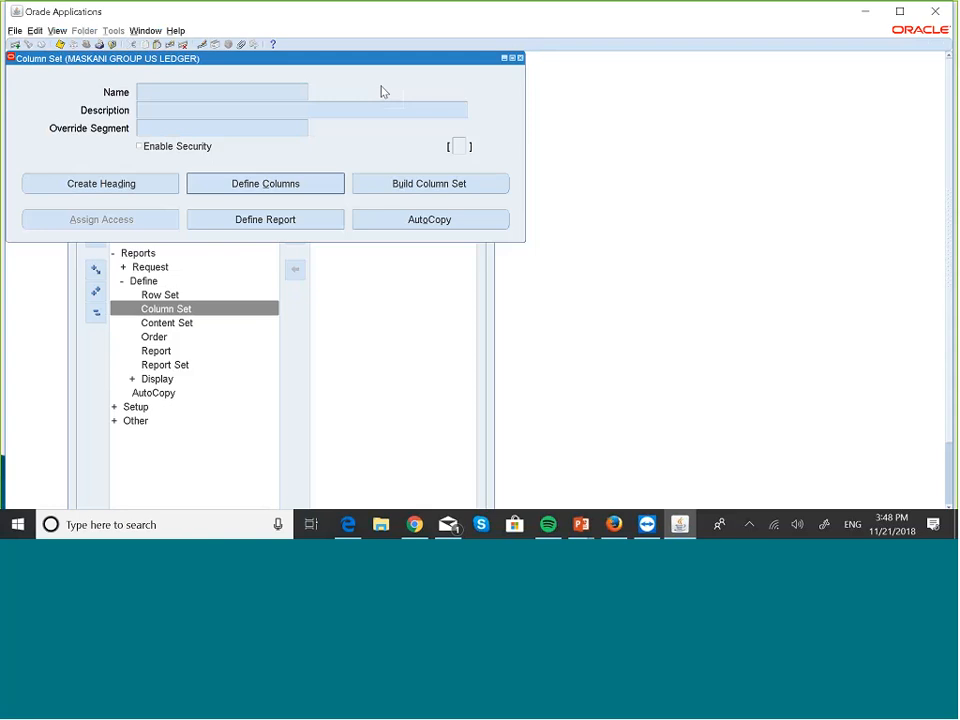
text(MASKA%)
key(ctrl+F11)
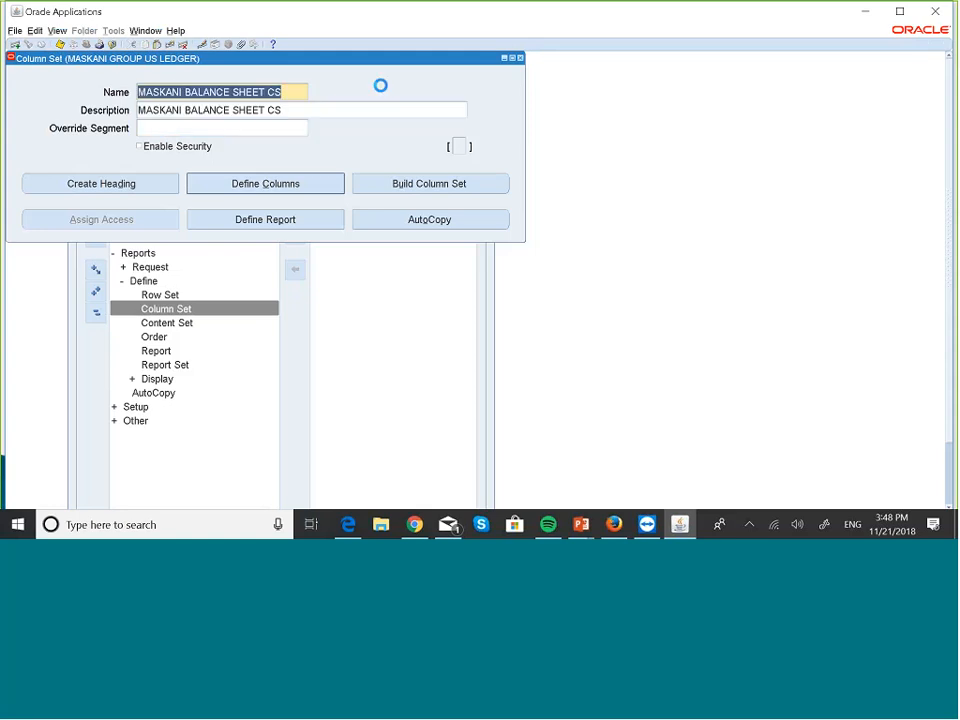
key(Down)
key(Down)
key(Down)
key(Down)
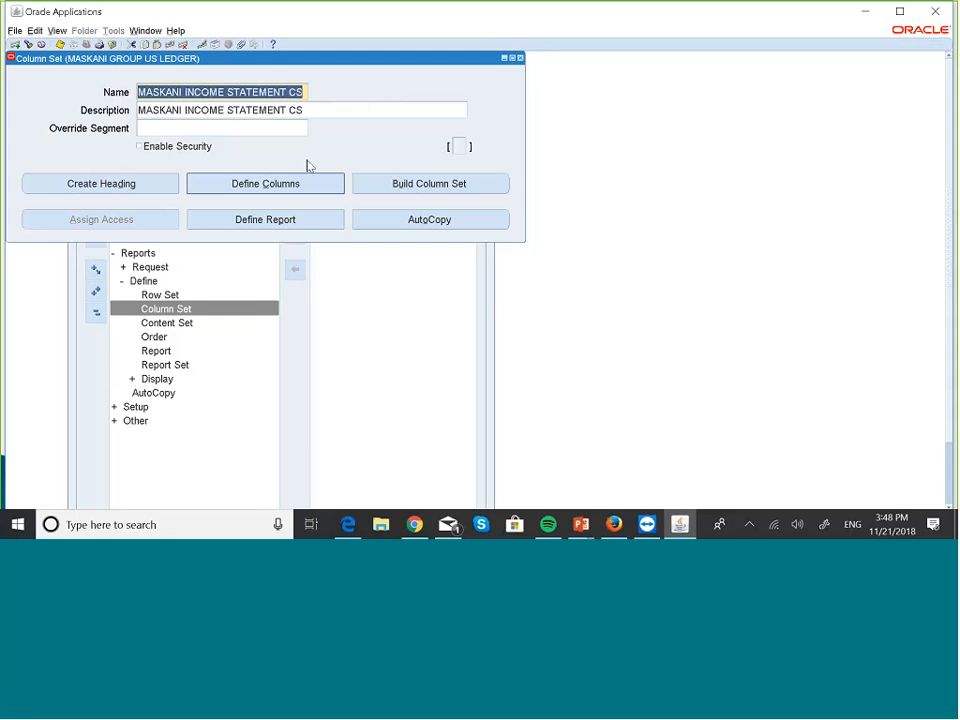
click(291, 180)
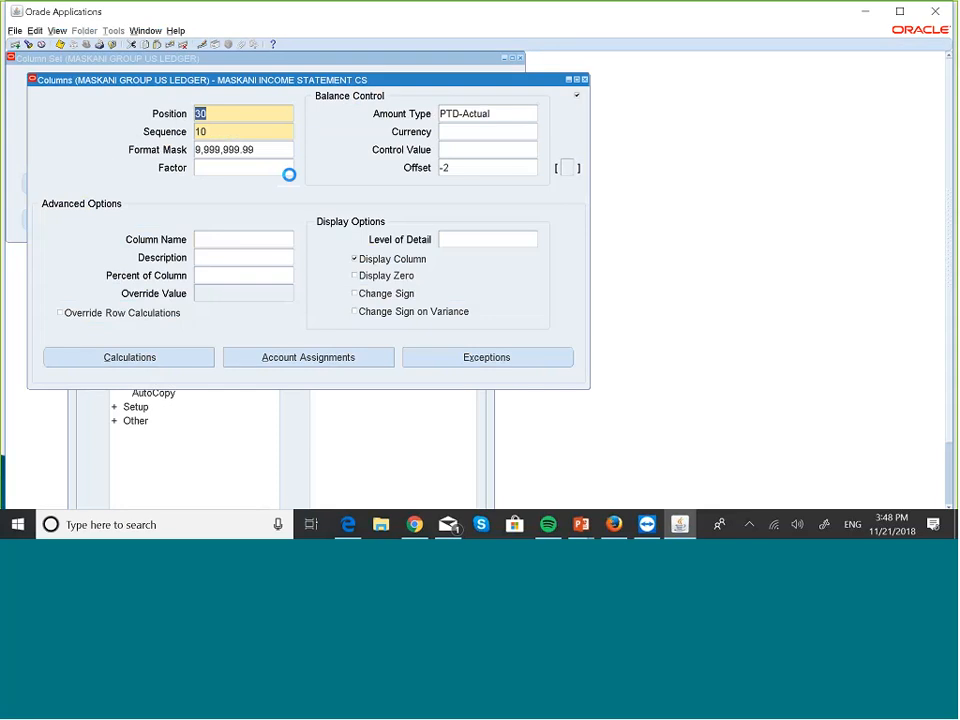
Set the position 30 column's level of detail to Financial Analyst.
key(Down)
key(Down)
key(Up)
key(Down)
key(Down)
key(Up)
key(Up)
click(457, 240)
click(535, 240)
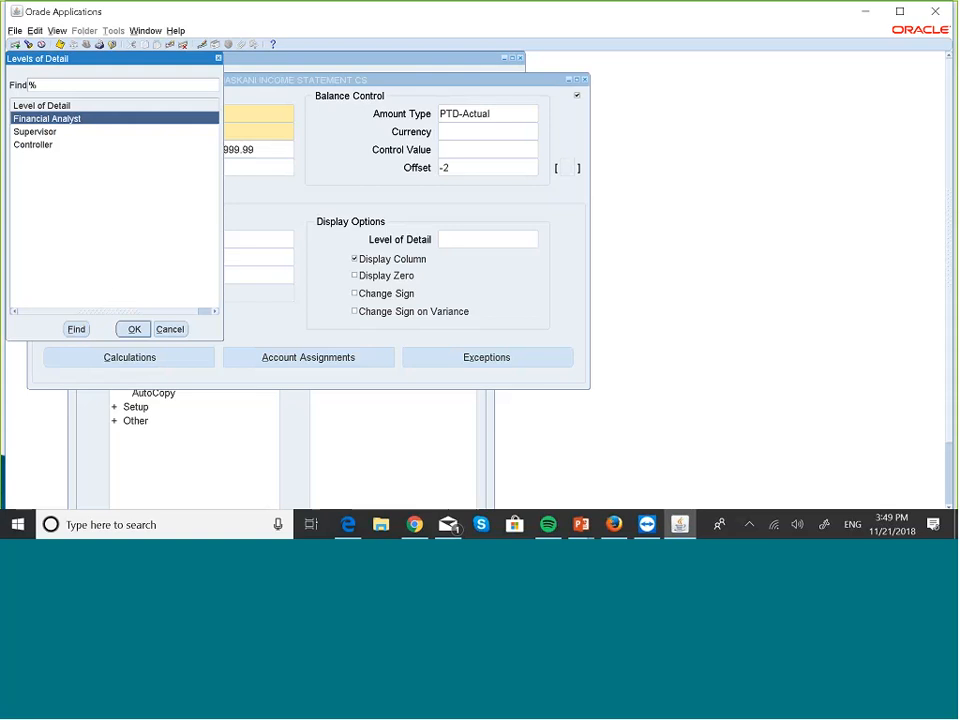
click(133, 329)
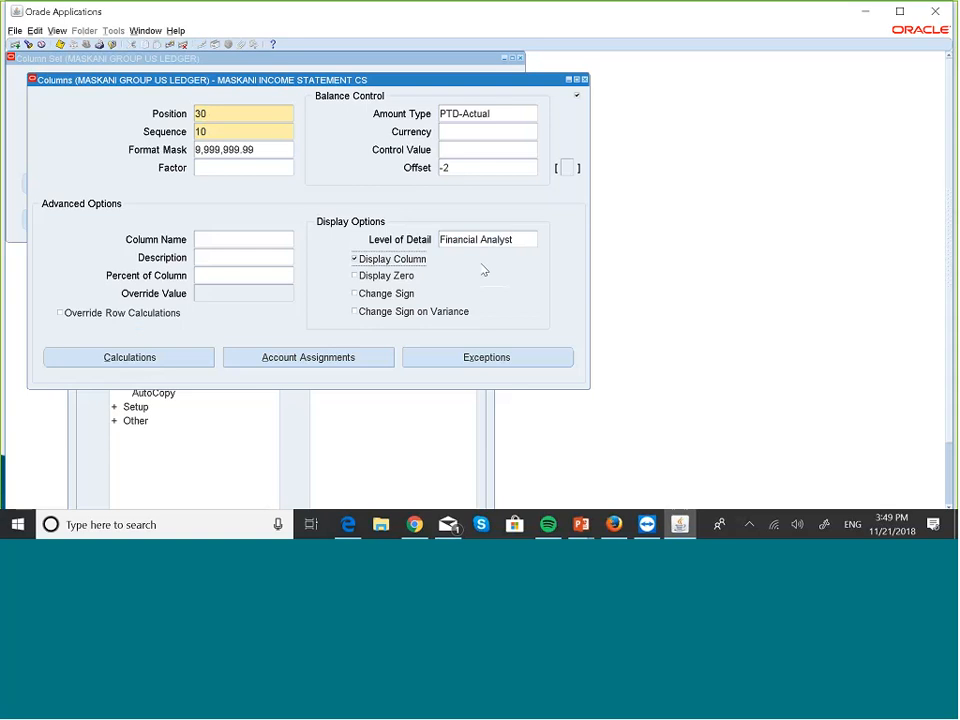
Set positions 43 and 56 to Supervisor and Controller, then close the Columns window.
click(238, 117)
key(Down)
click(535, 242)
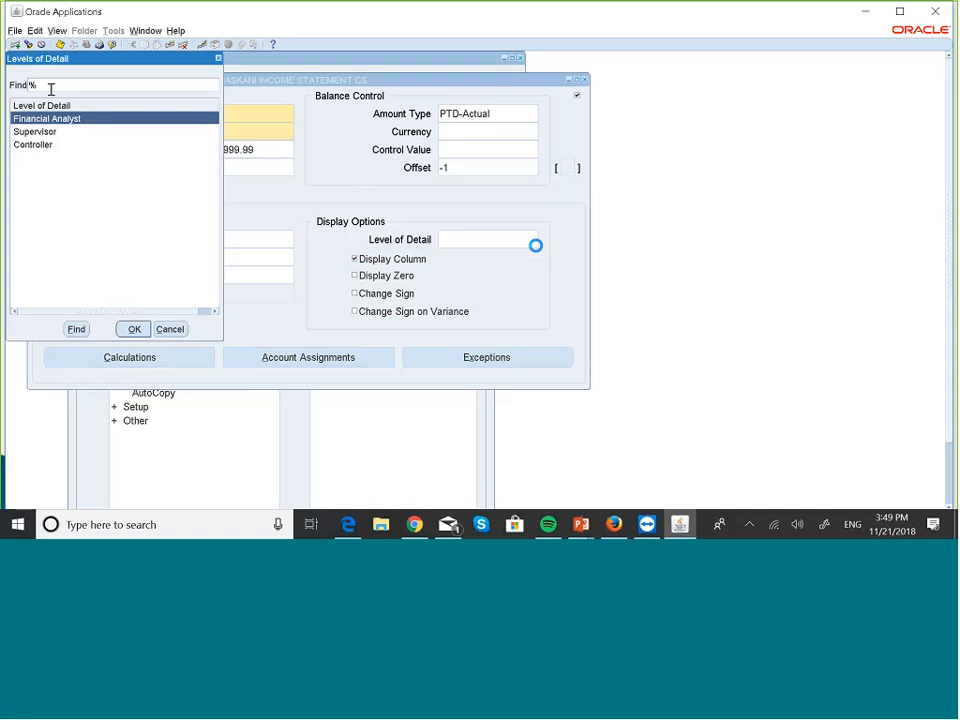
key(Down)
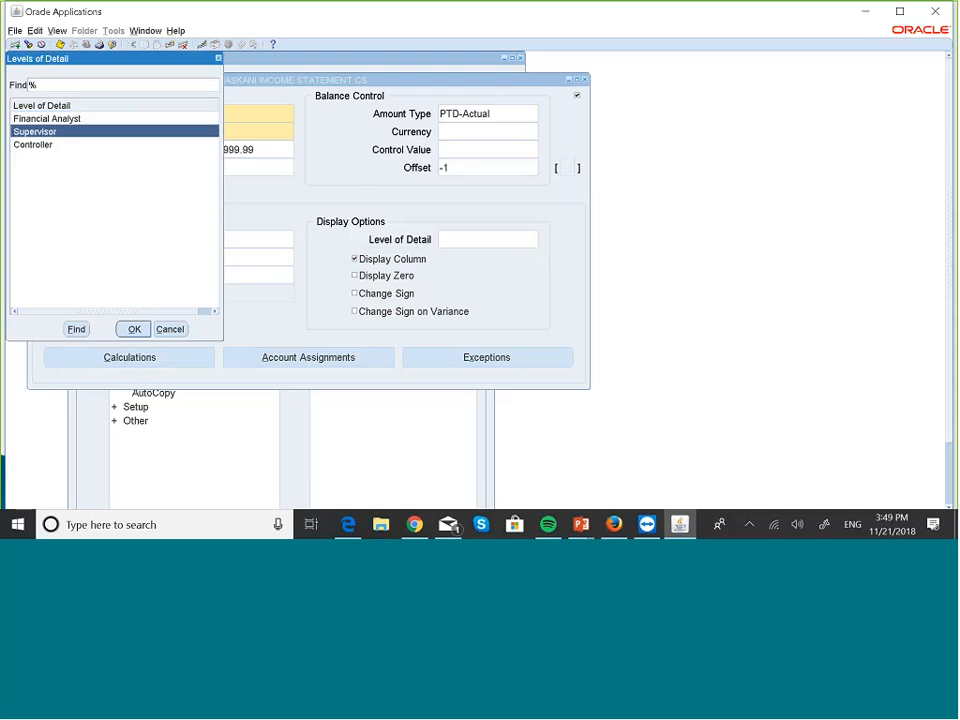
click(132, 330)
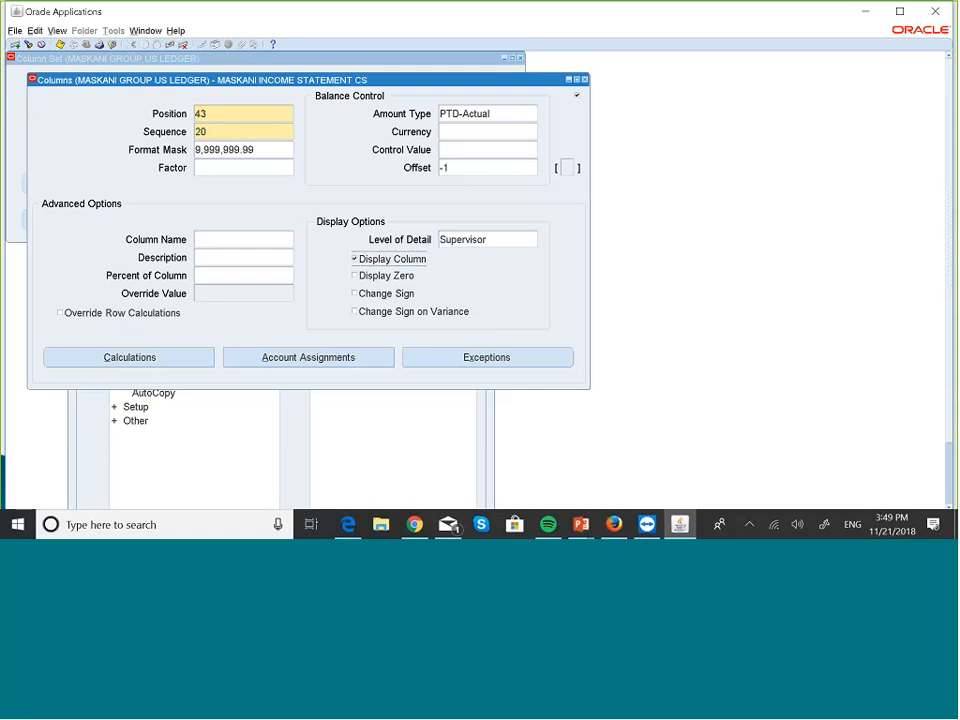
double_click(257, 127)
key(Down)
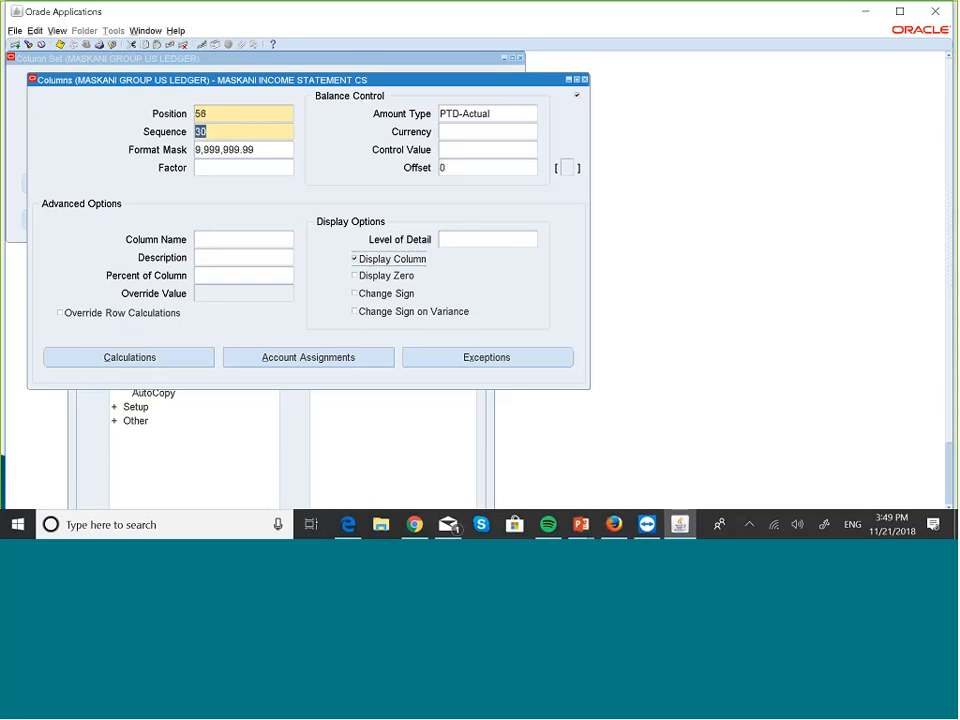
click(508, 239)
click(535, 242)
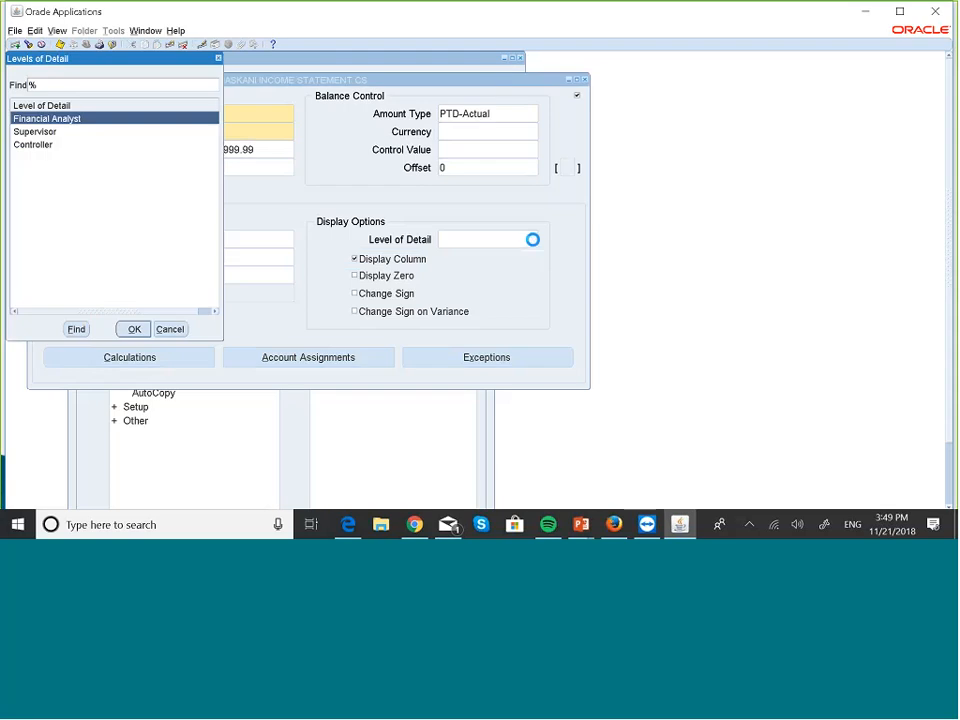
click(50, 146)
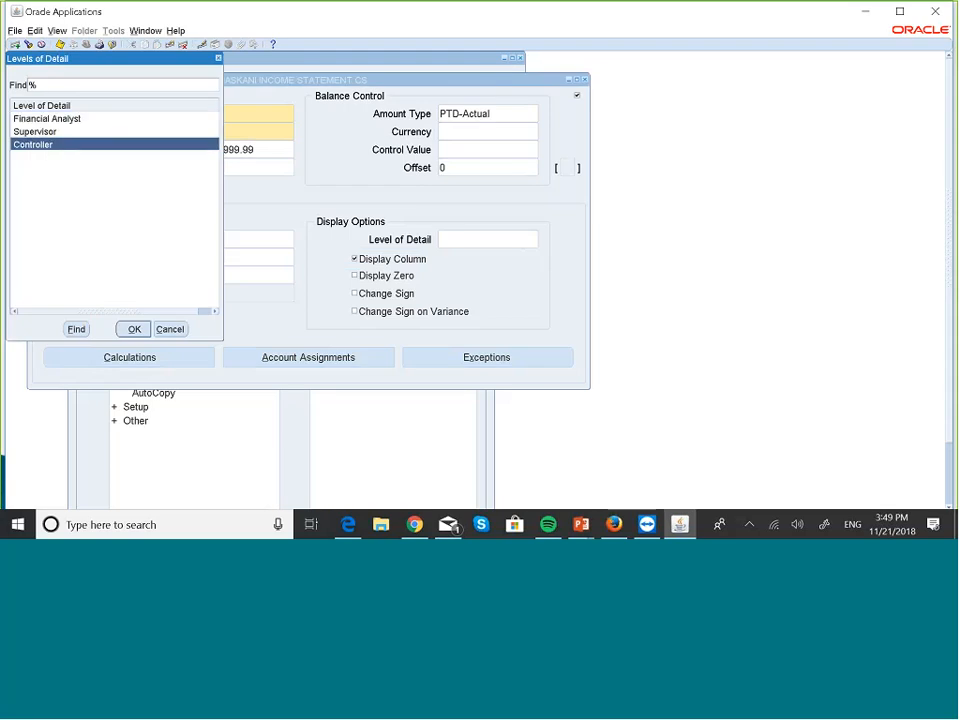
click(136, 329)
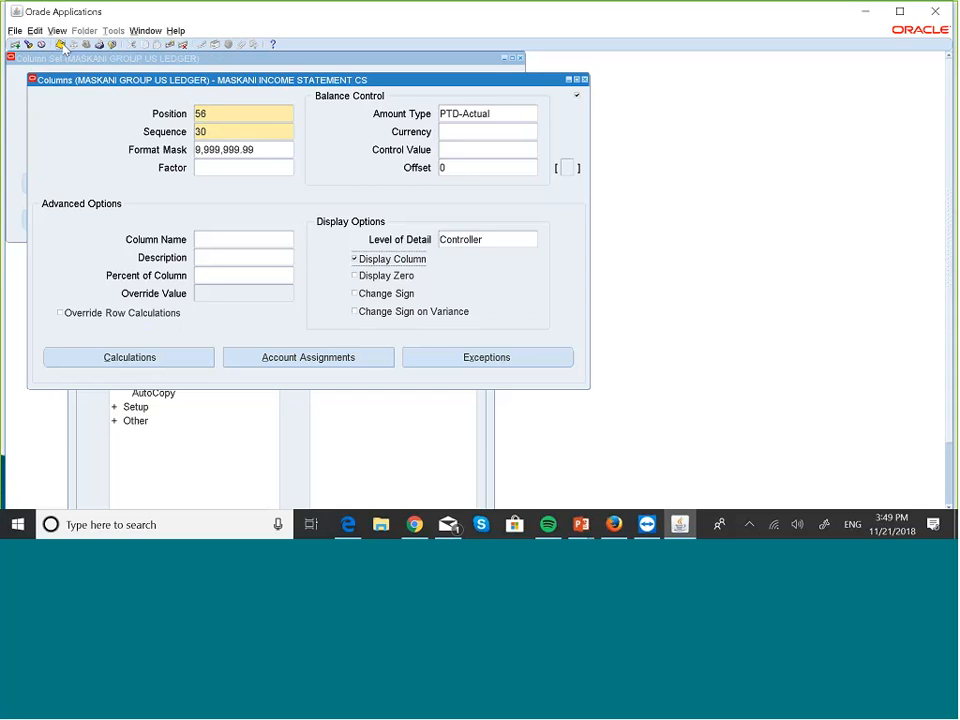
click(585, 80)
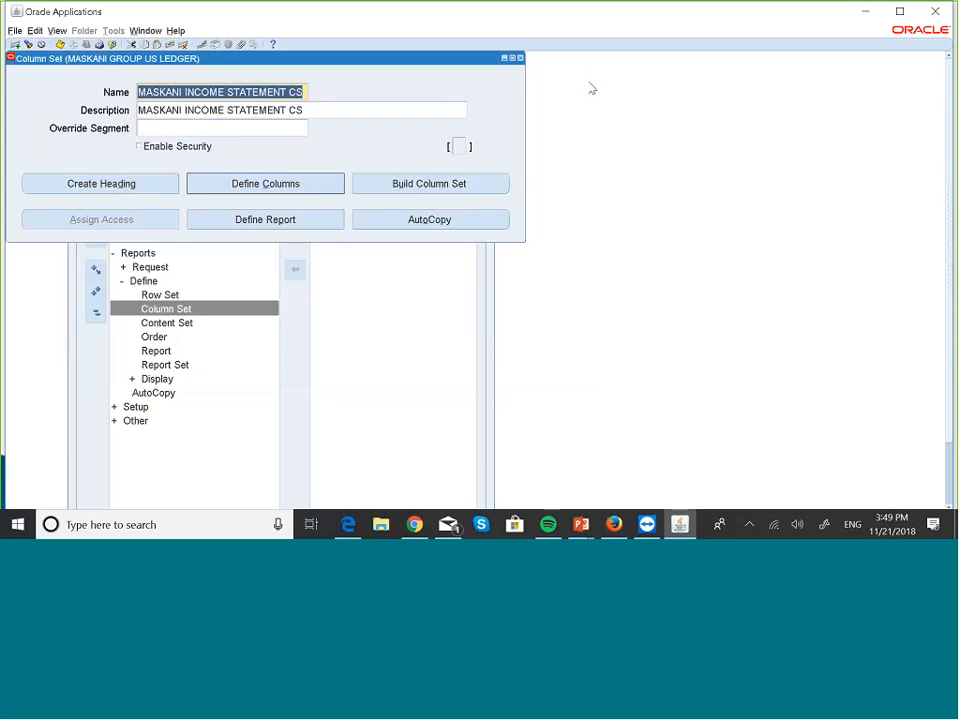
Query reports matching MASKA%, go to MASKANI INCOME STATEMENT, and choose Financial Analyst detail.
click(243, 218)
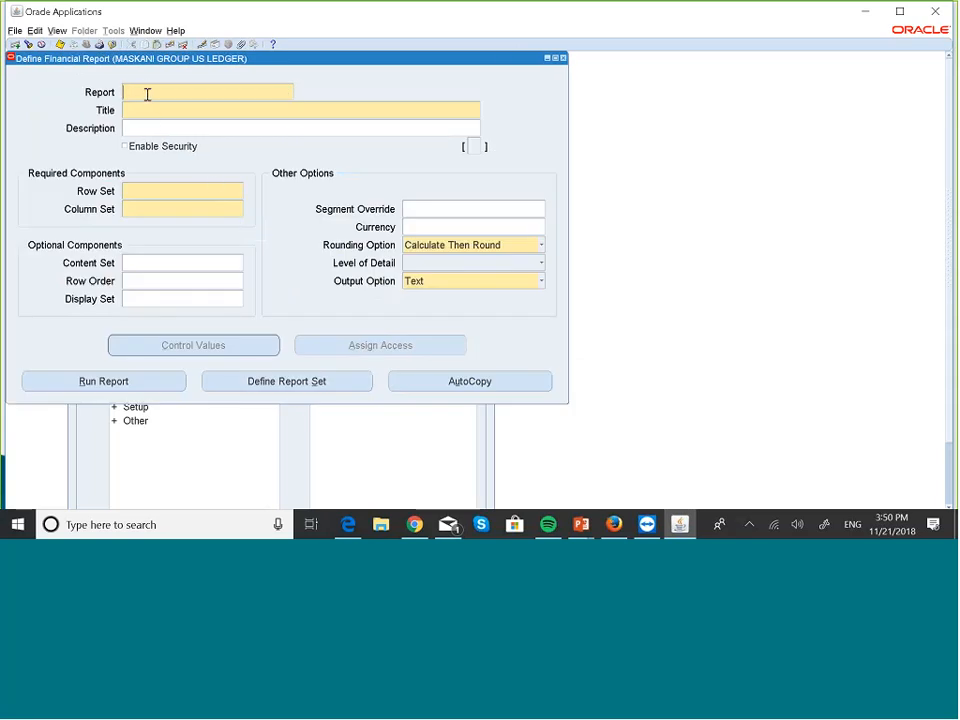
key(F11)
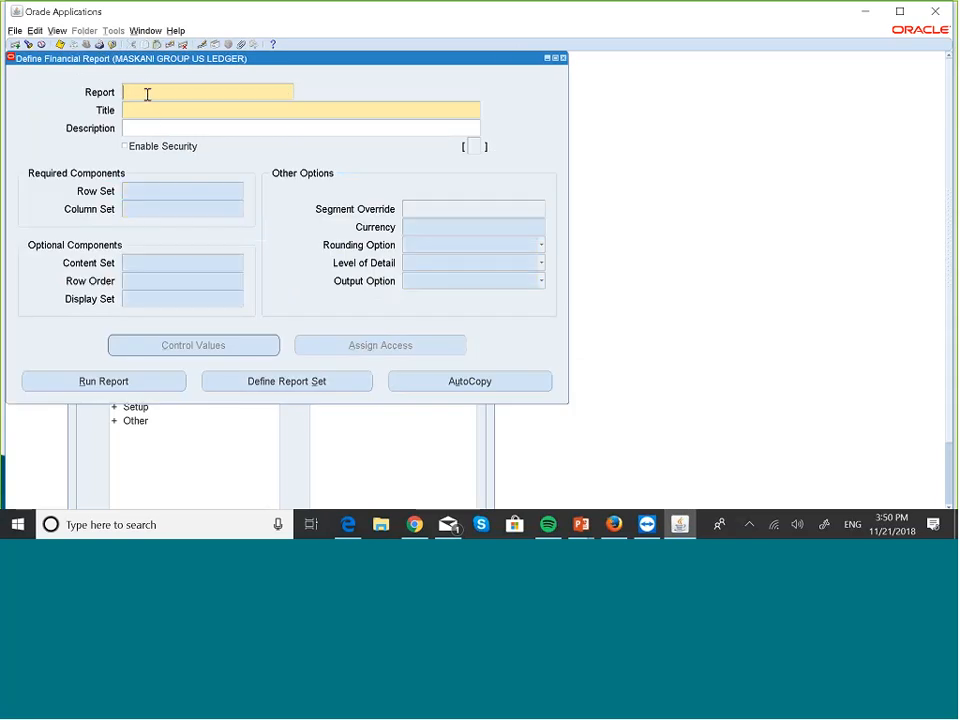
text(MASKA)
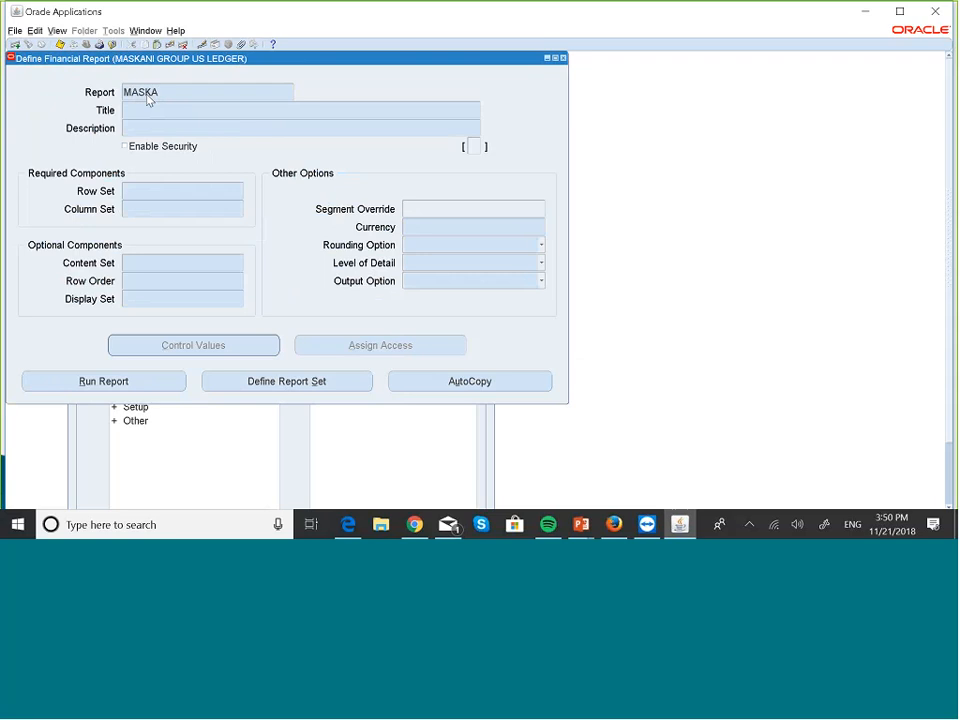
text(%)
key(ctrl+F11)
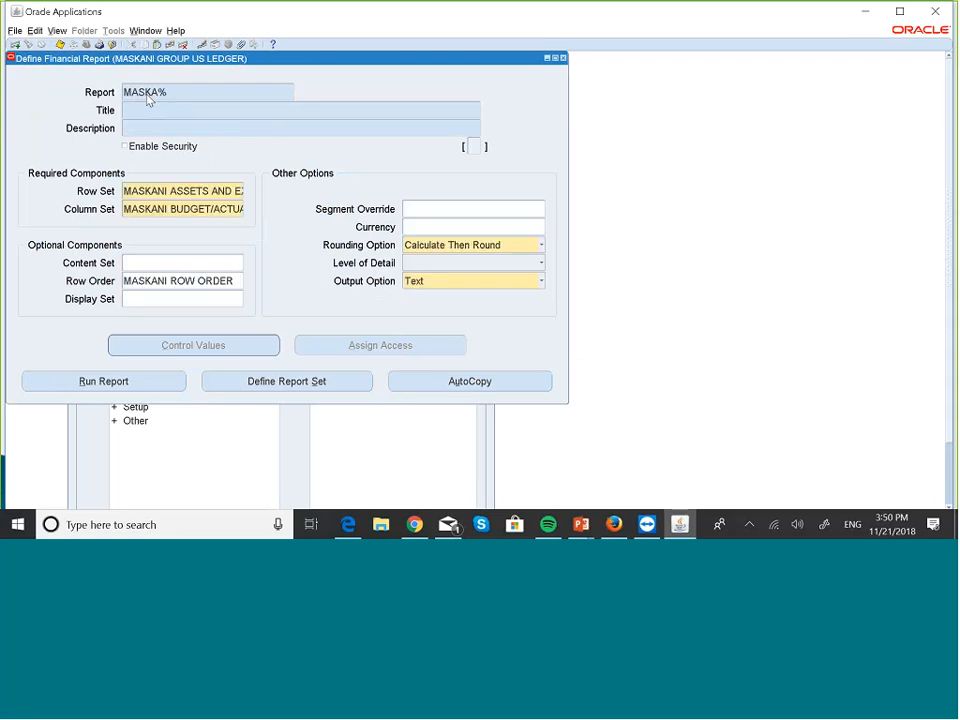
key(Down)
key(Down)
key(Down)
key(Down)
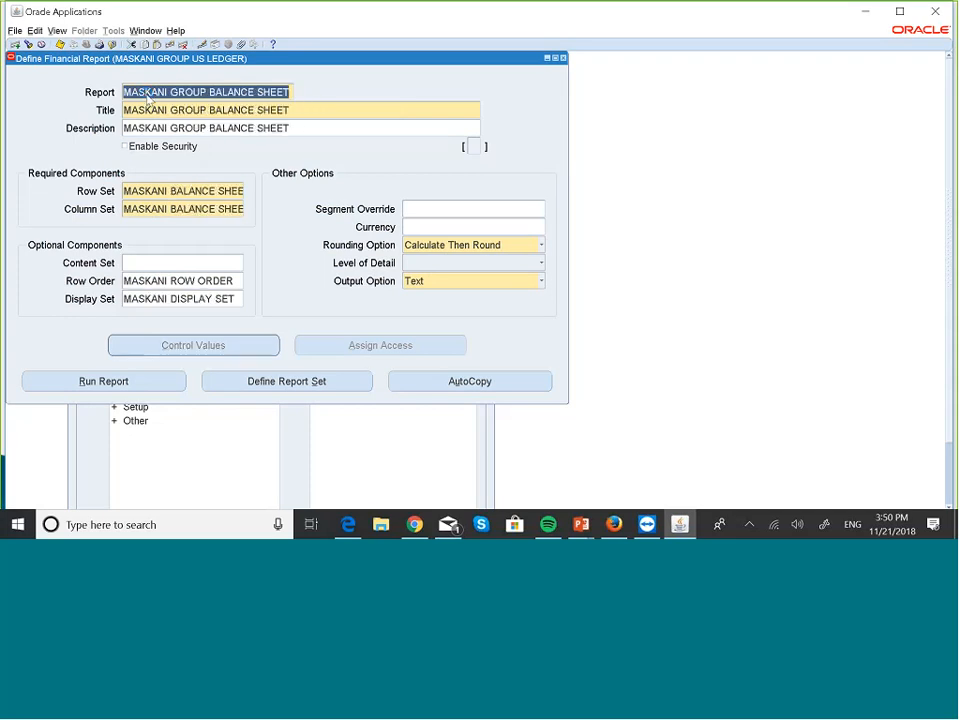
key(Down)
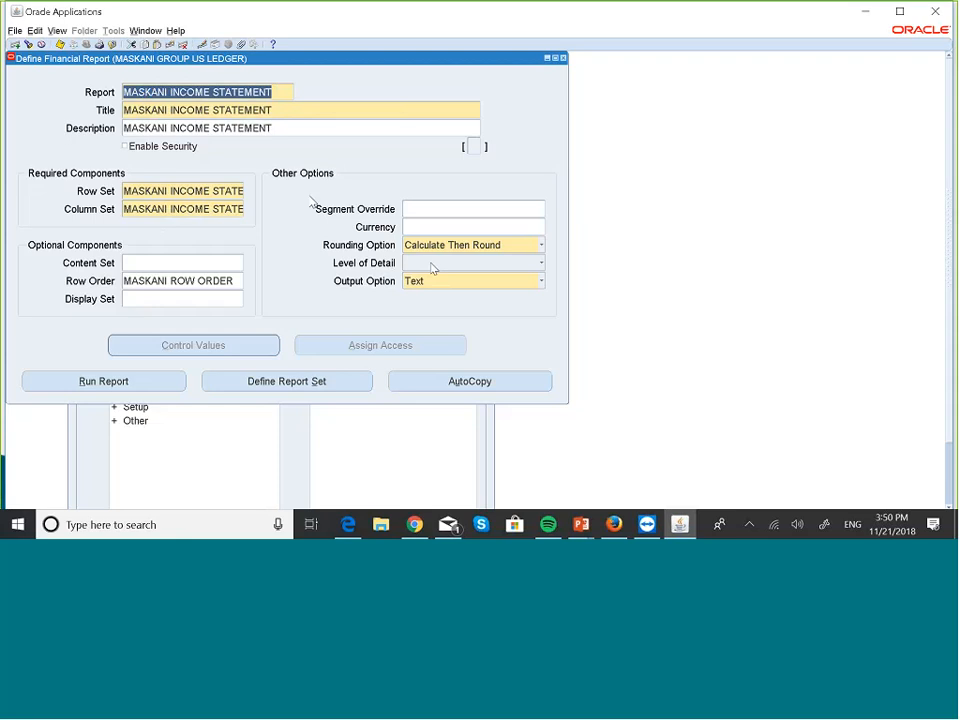
click(541, 263)
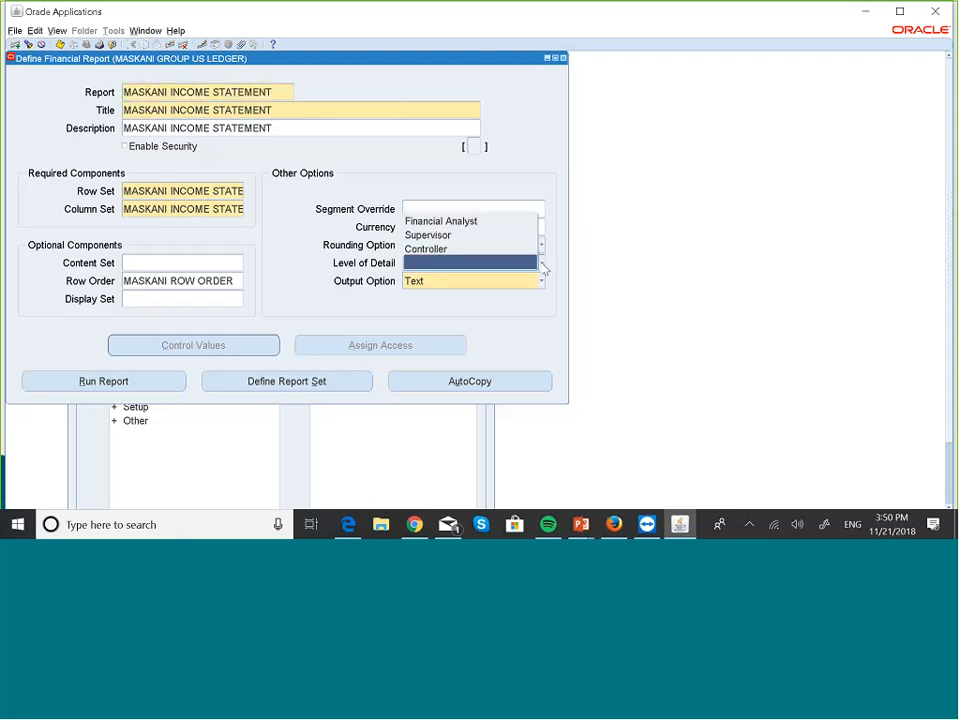
click(473, 221)
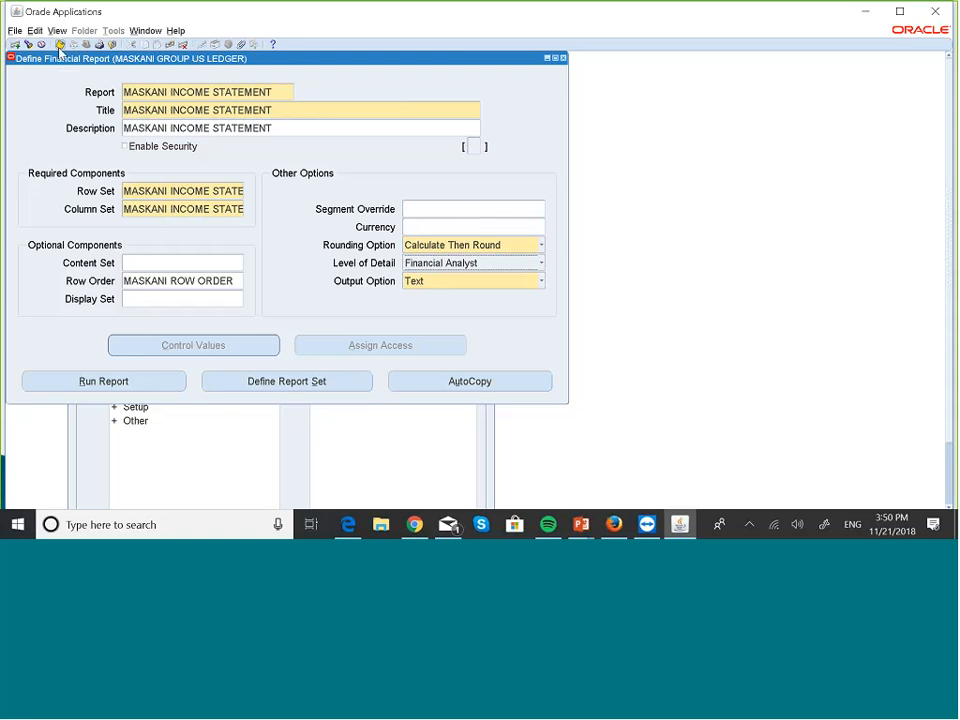
Submit the income statement report at Financial Analyst level.
click(122, 382)
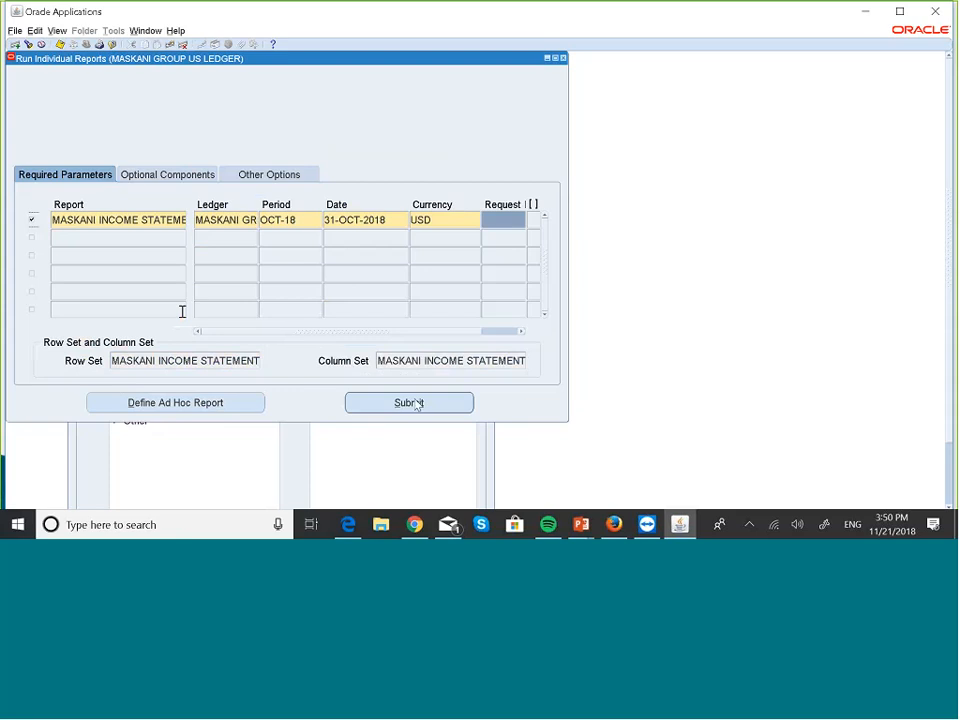
click(420, 404)
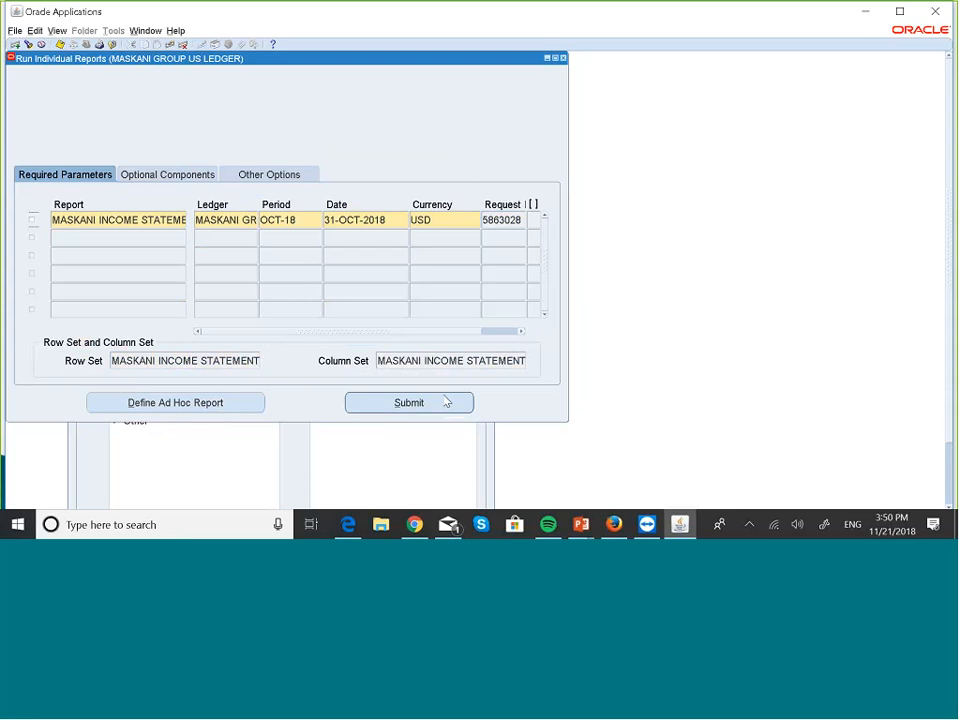
click(562, 58)
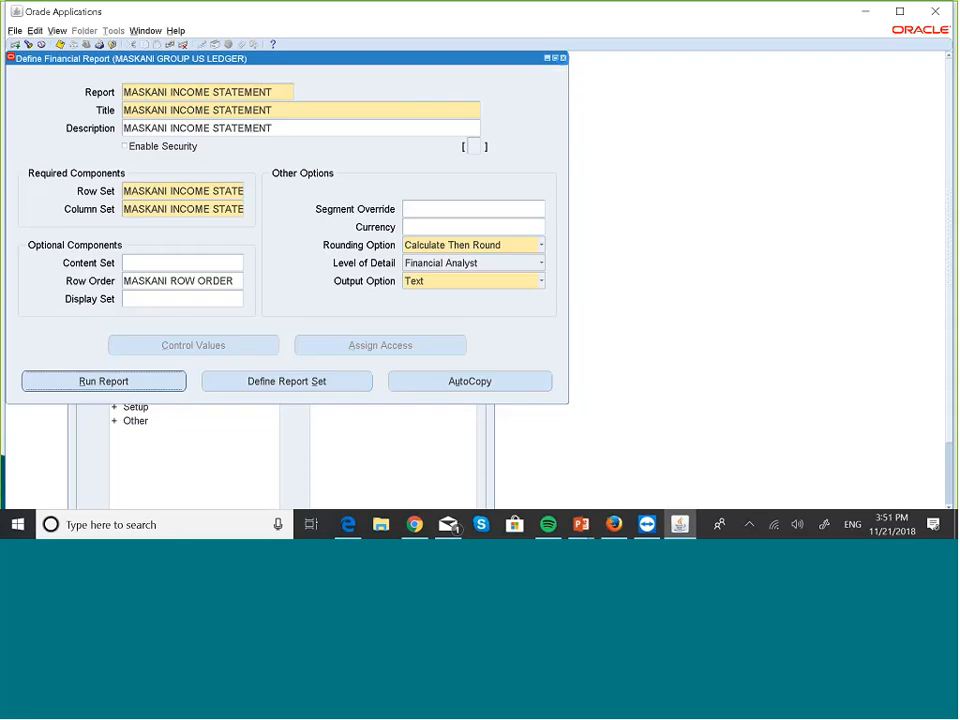
Change the level of detail to Supervisor and submit the report again.
click(541, 263)
click(470, 278)
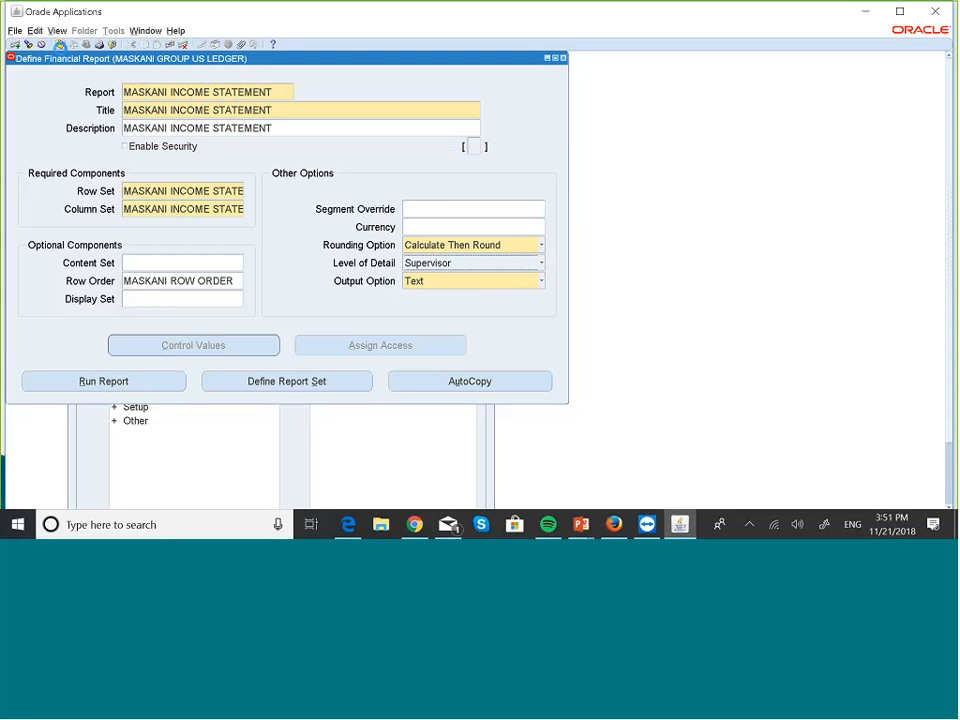
click(151, 380)
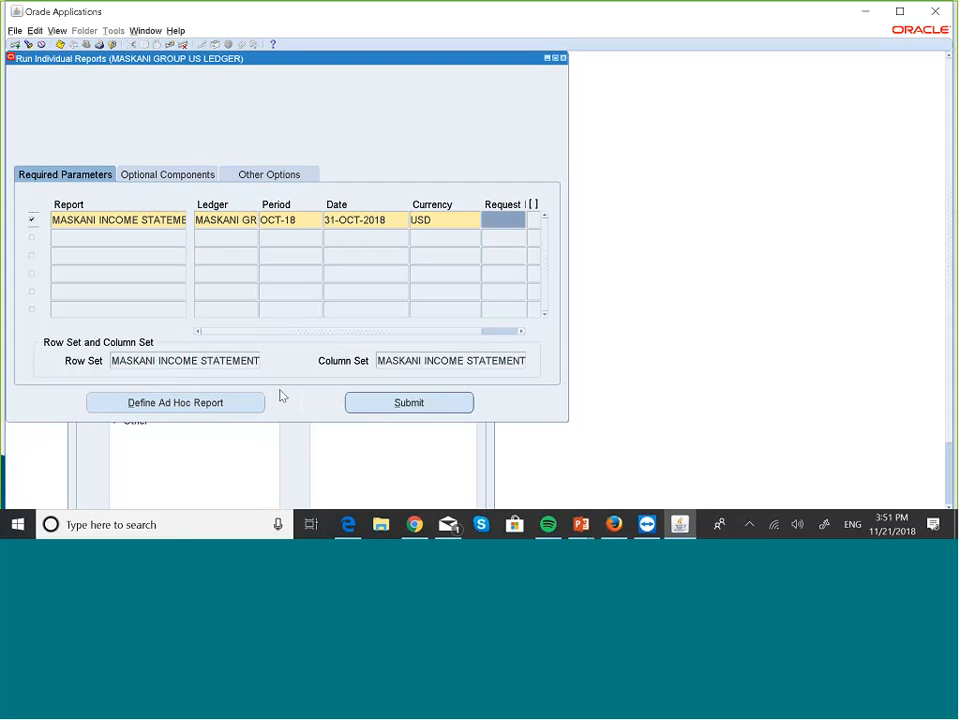
click(381, 405)
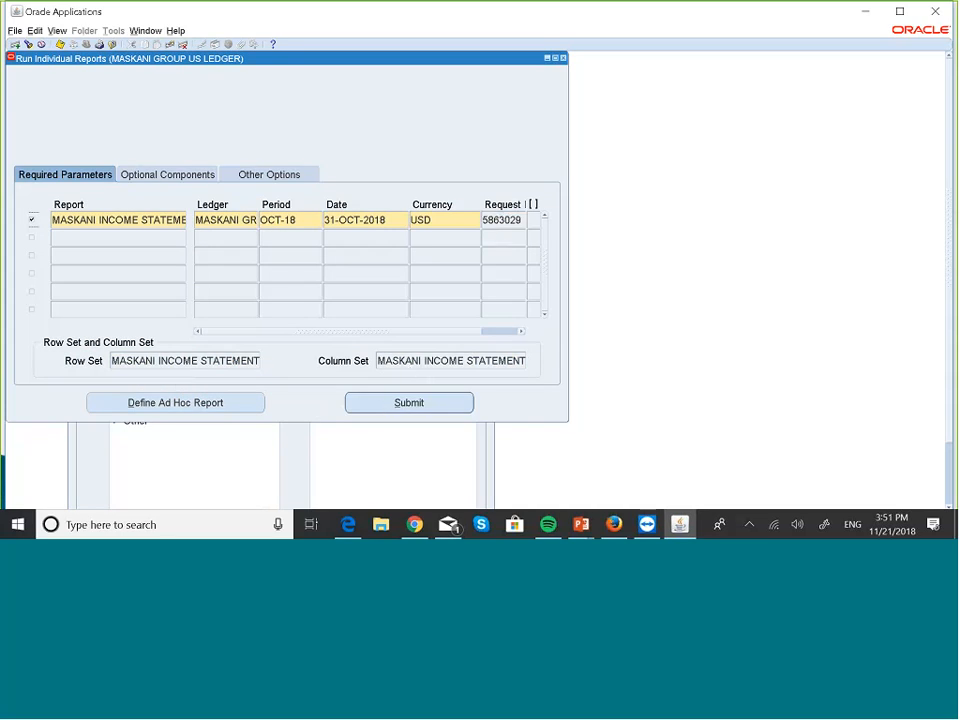
click(563, 58)
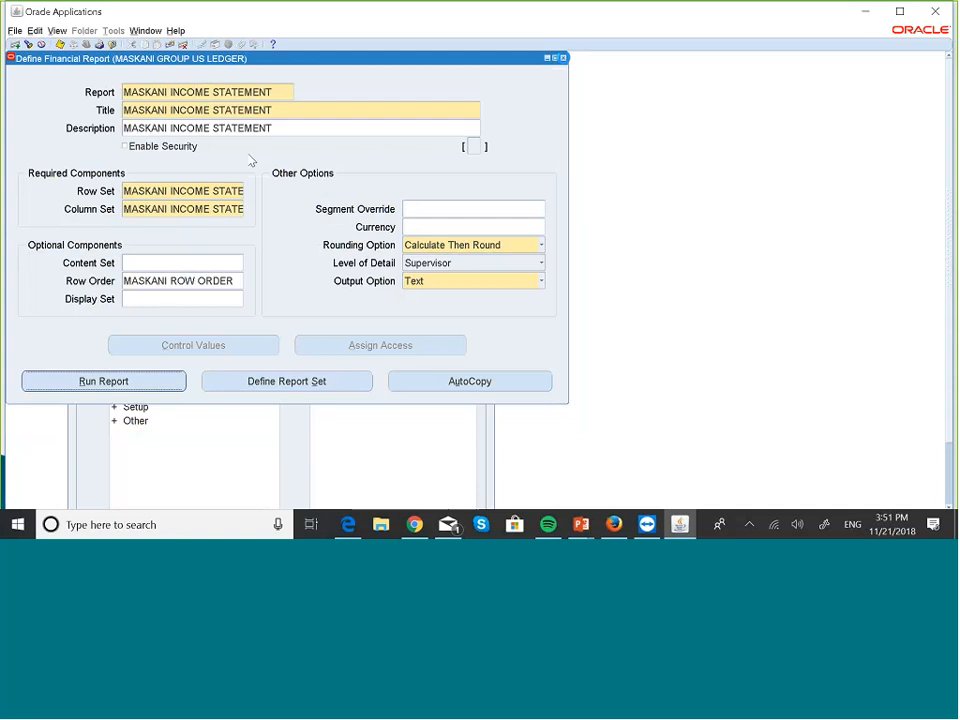
Change to Controller level, submit the report, and bring up Find Requests.
click(541, 264)
click(467, 279)
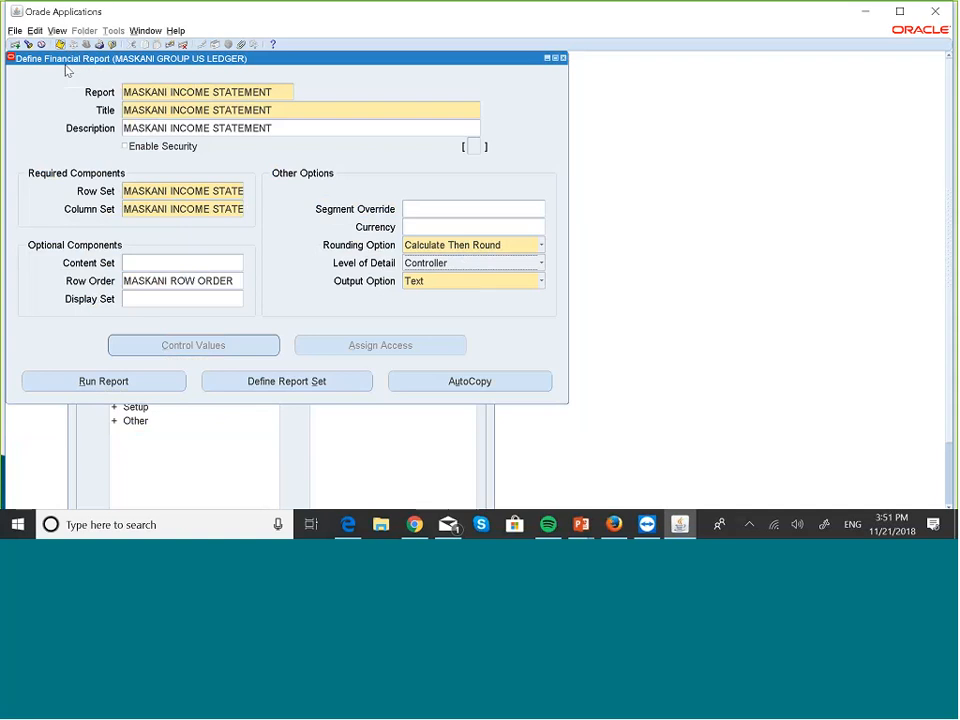
click(133, 380)
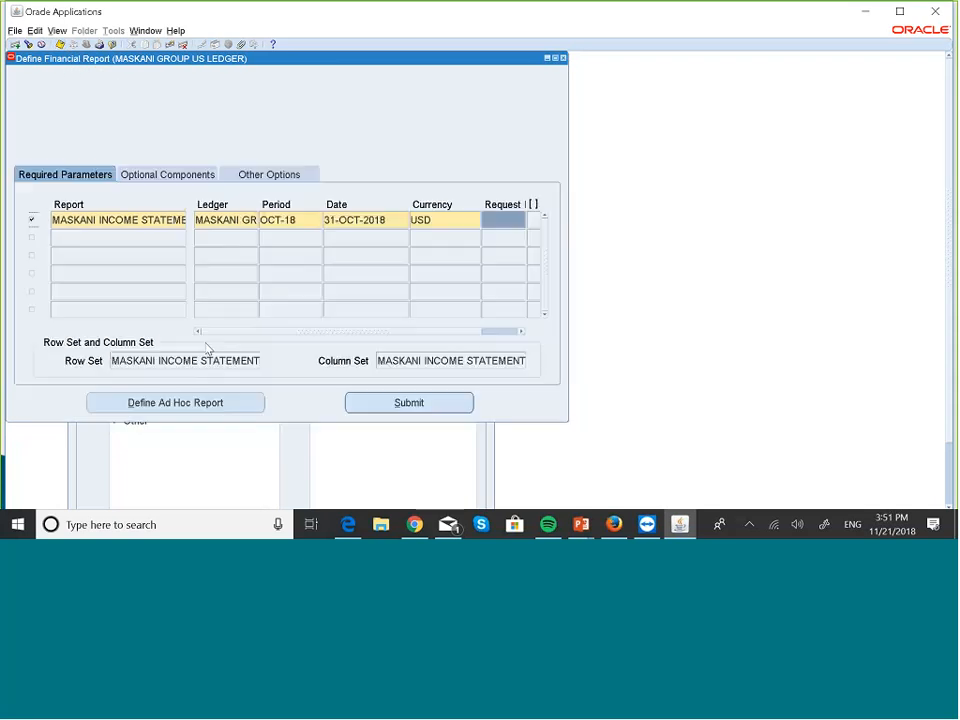
click(437, 406)
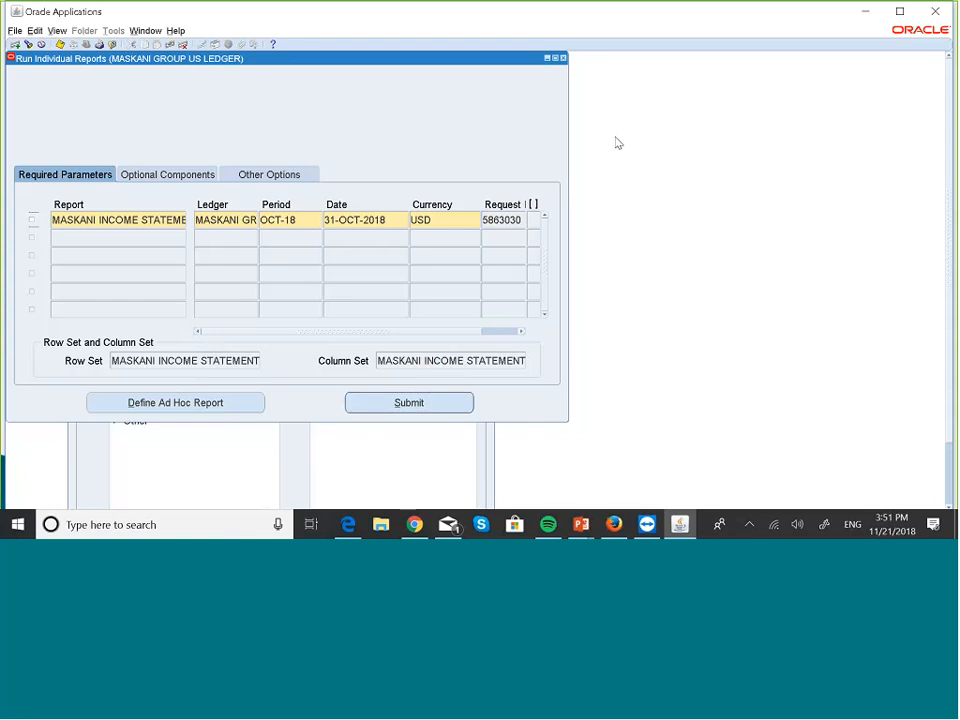
key(alt+v)
key(r)
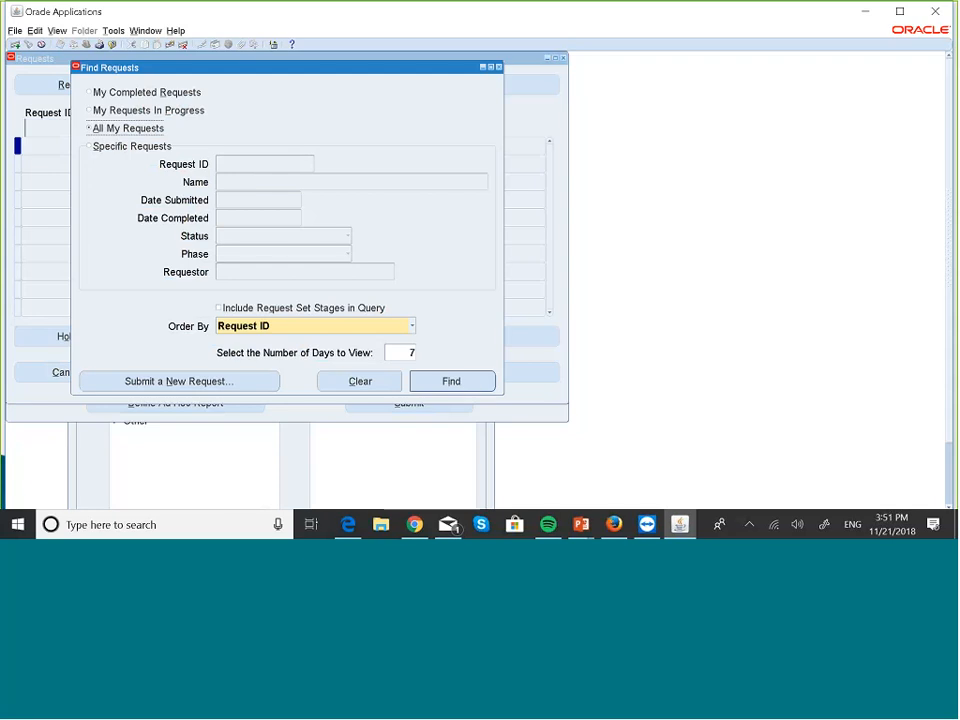
Find recent requests and view the output of request 5863028.
click(468, 384)
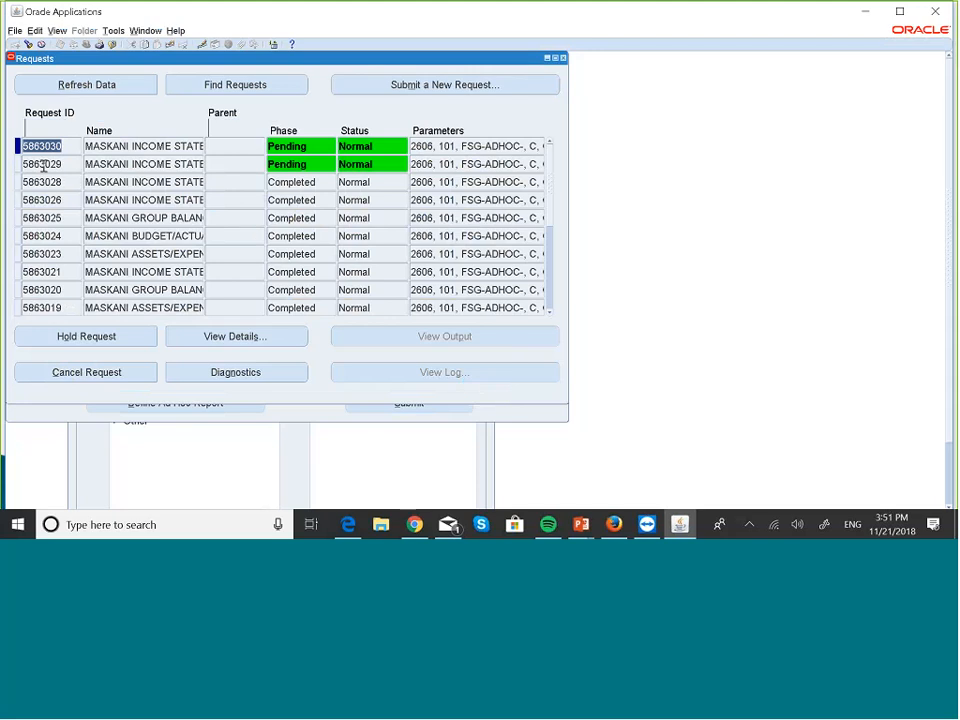
click(117, 182)
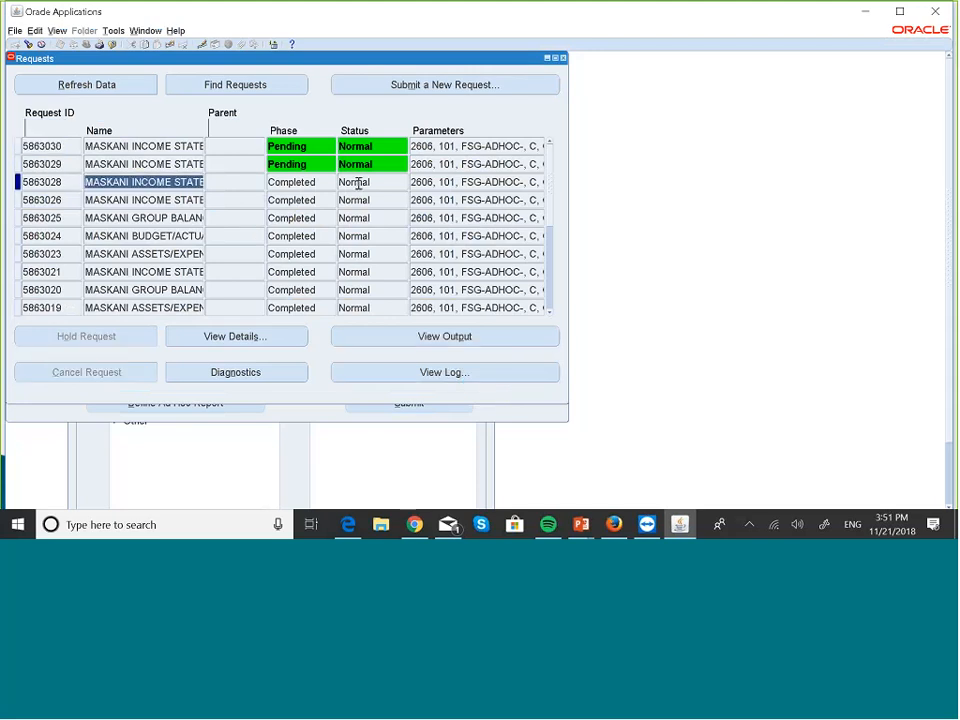
click(444, 336)
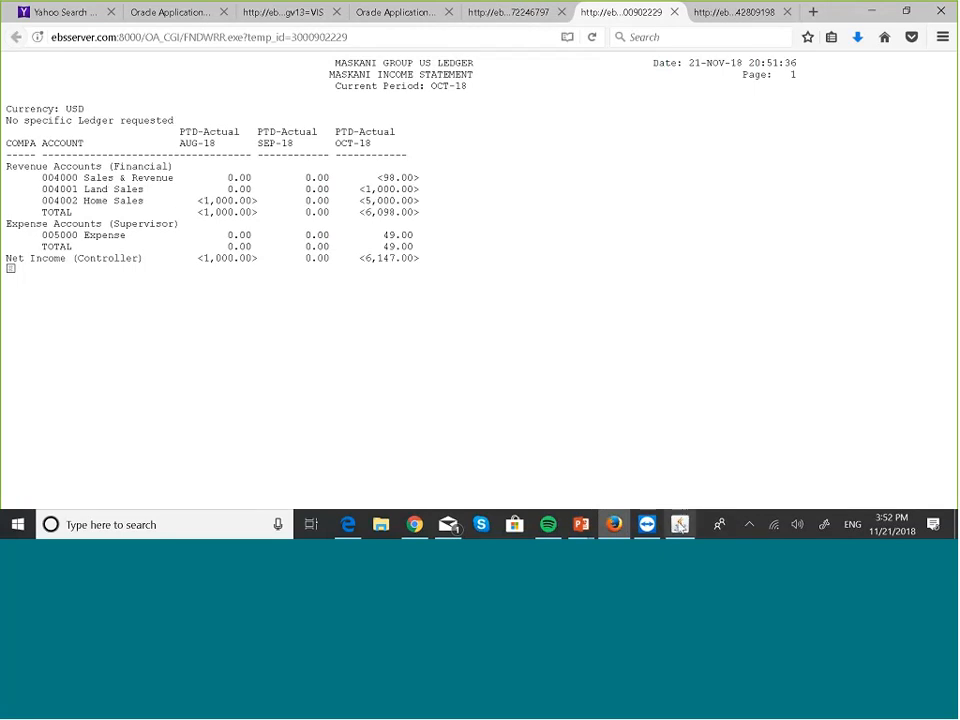
Refresh requests, view request 5863029's Supervisor output, then select request 5863030.
click(680, 524)
click(86, 84)
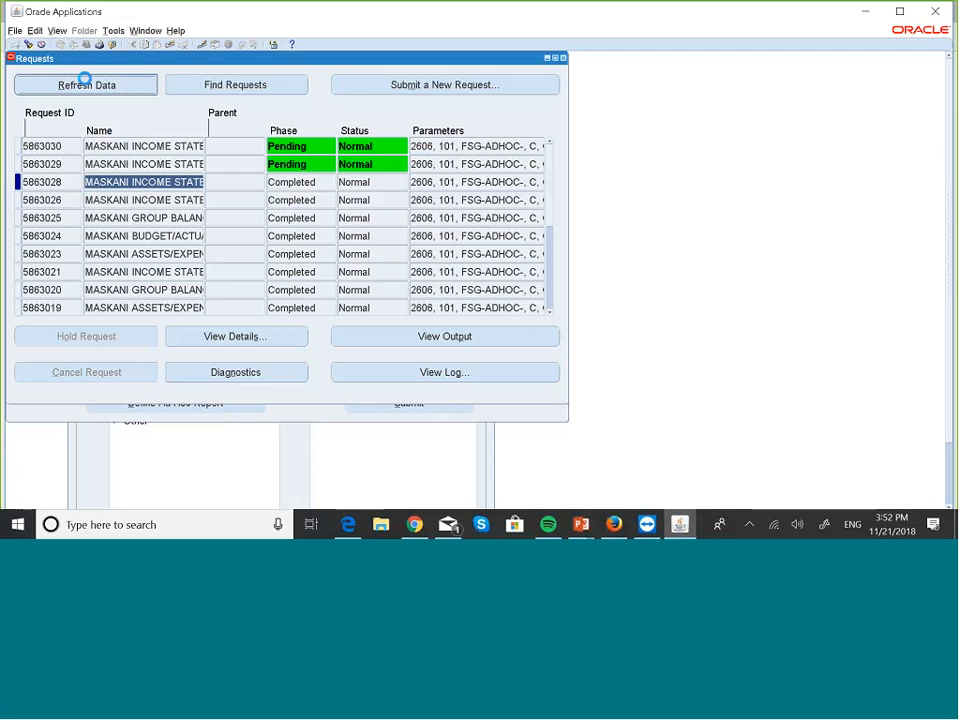
click(50, 164)
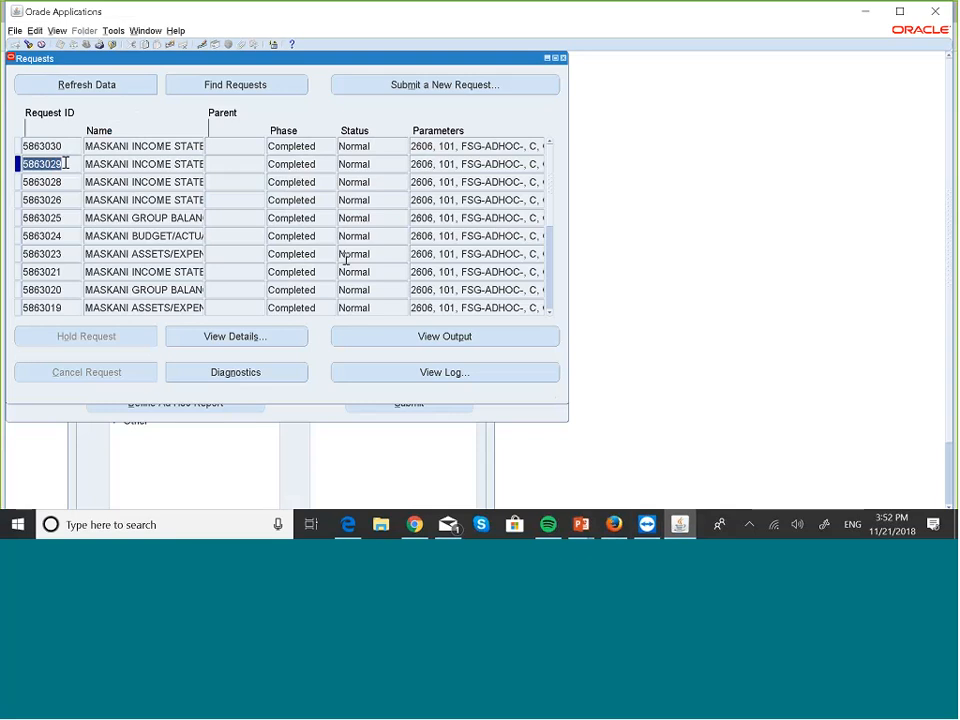
click(501, 336)
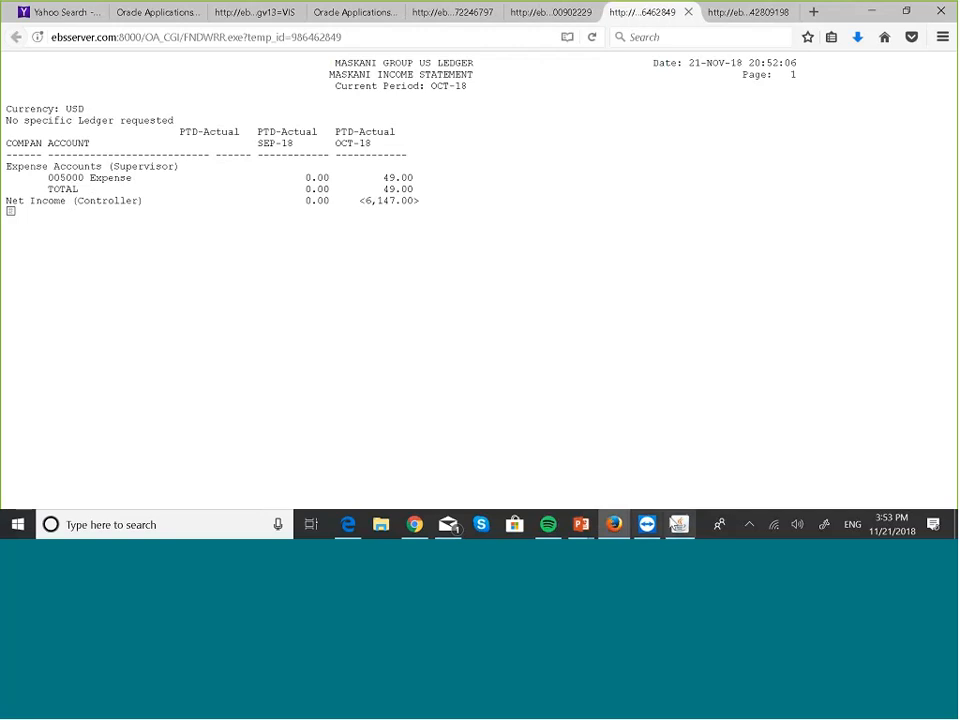
click(680, 524)
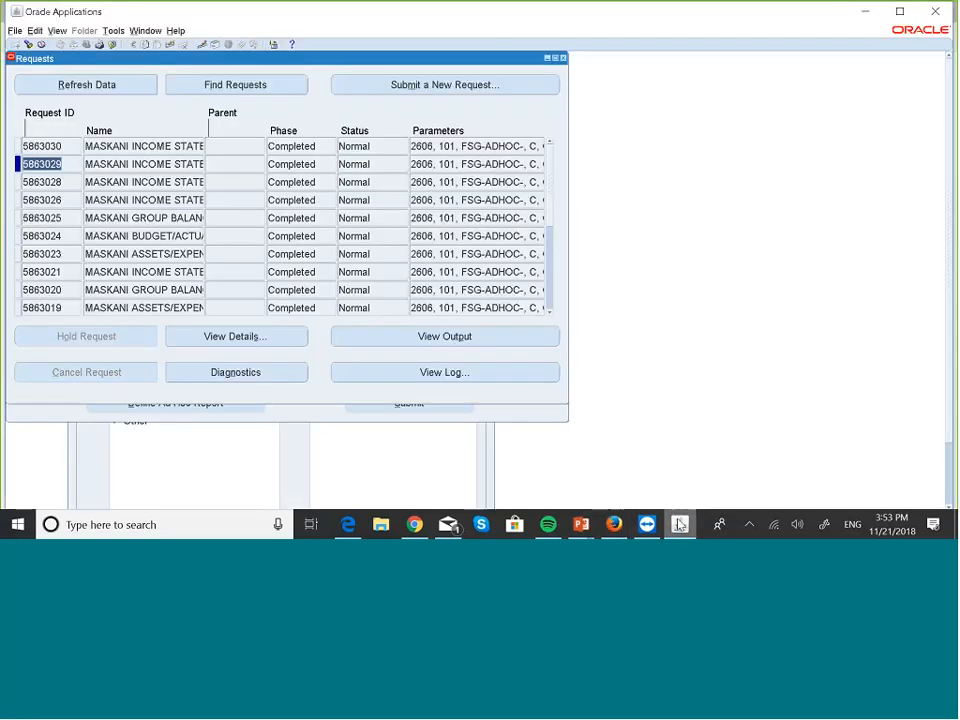
click(33, 147)
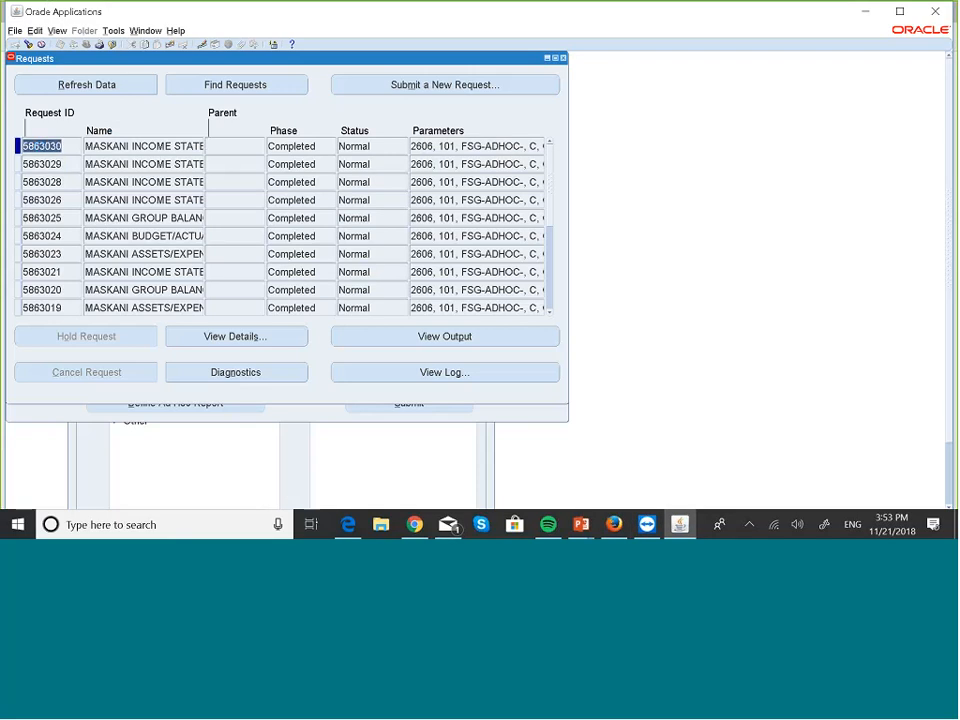
View request 5863030's Controller output, then return to the FSG Level of Detail slide.
click(463, 340)
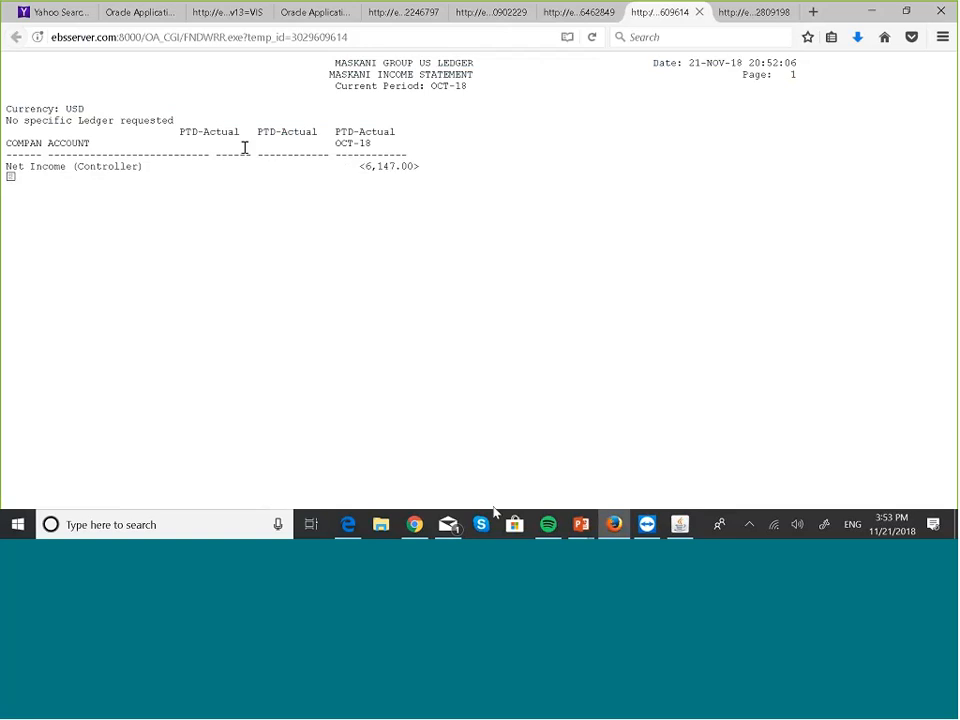
mouse_move(594, 527)
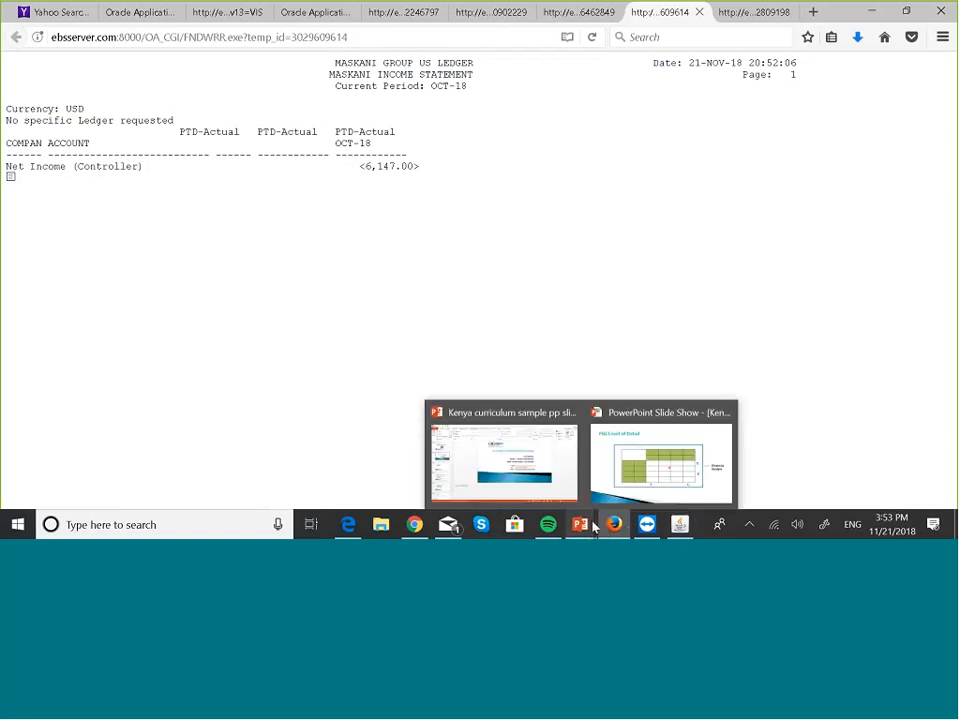
click(632, 481)
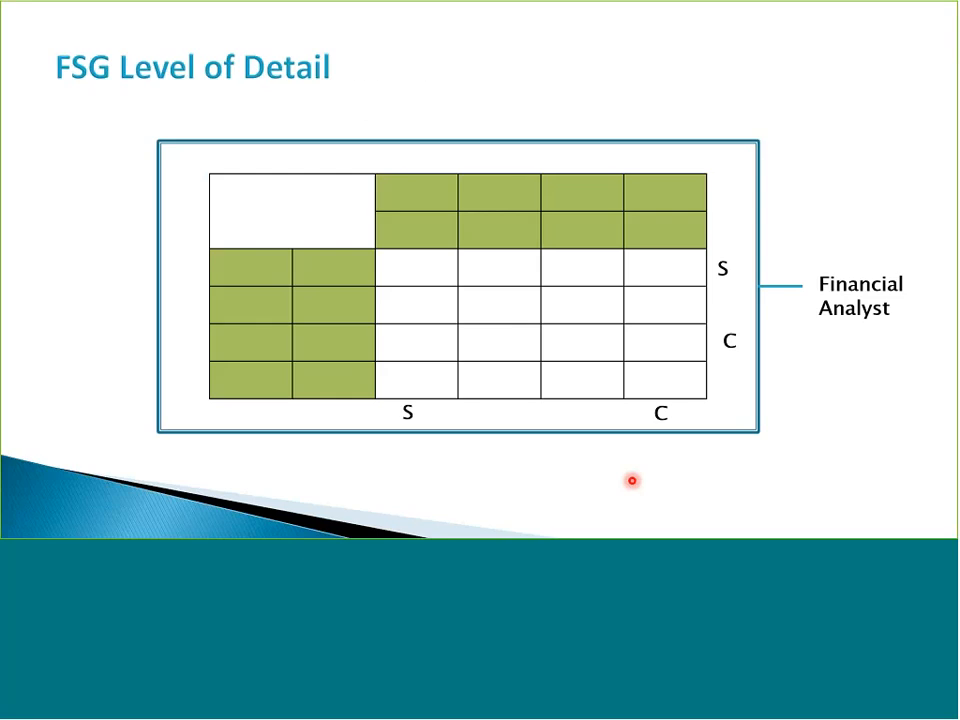